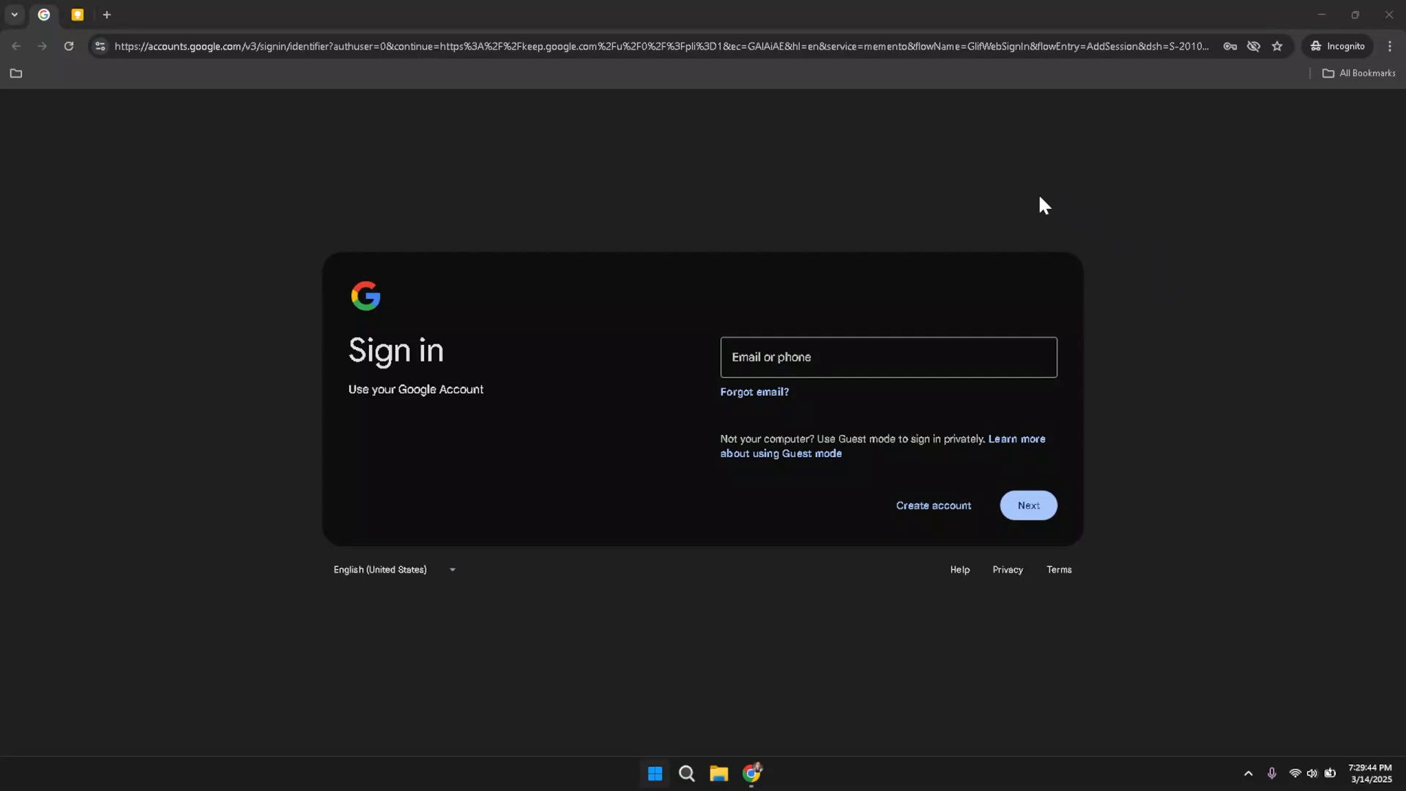
- Switch from the Google sign-in page to the open Google Keep page
click(1039, 197)
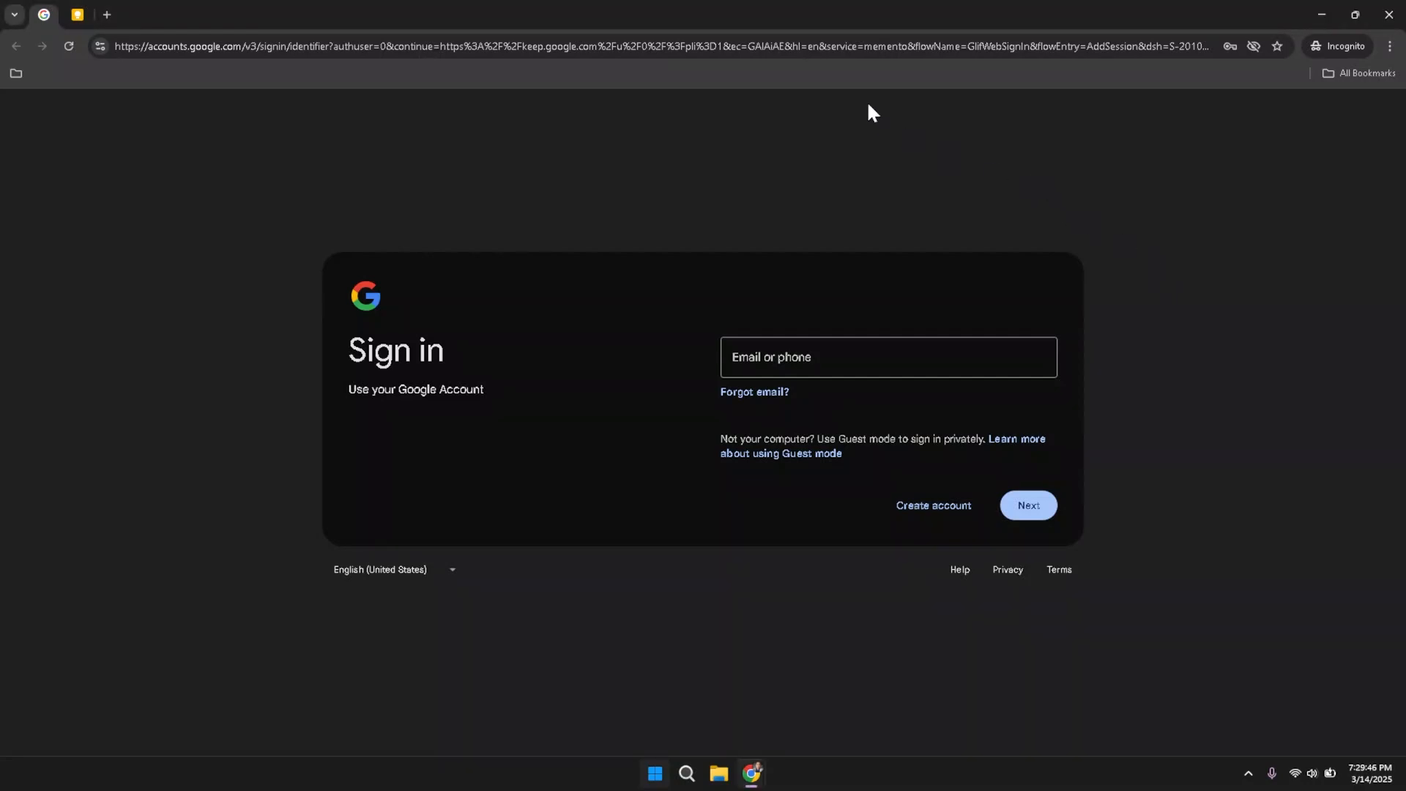
click(849, 47)
click(776, 164)
key(ctrl+Tab)
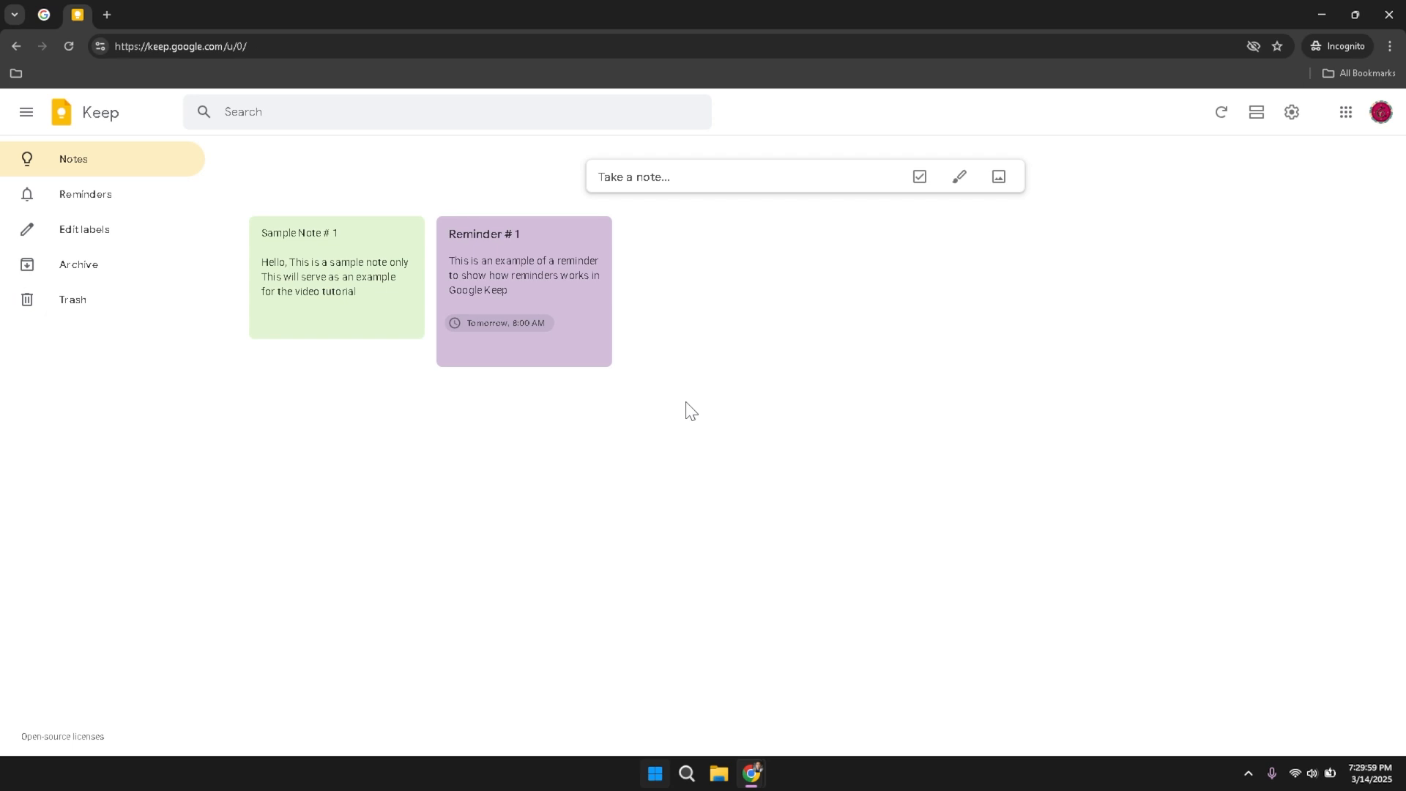
- Collapse and expand the main menu to view its sections, leaving it expanded
click(32, 118)
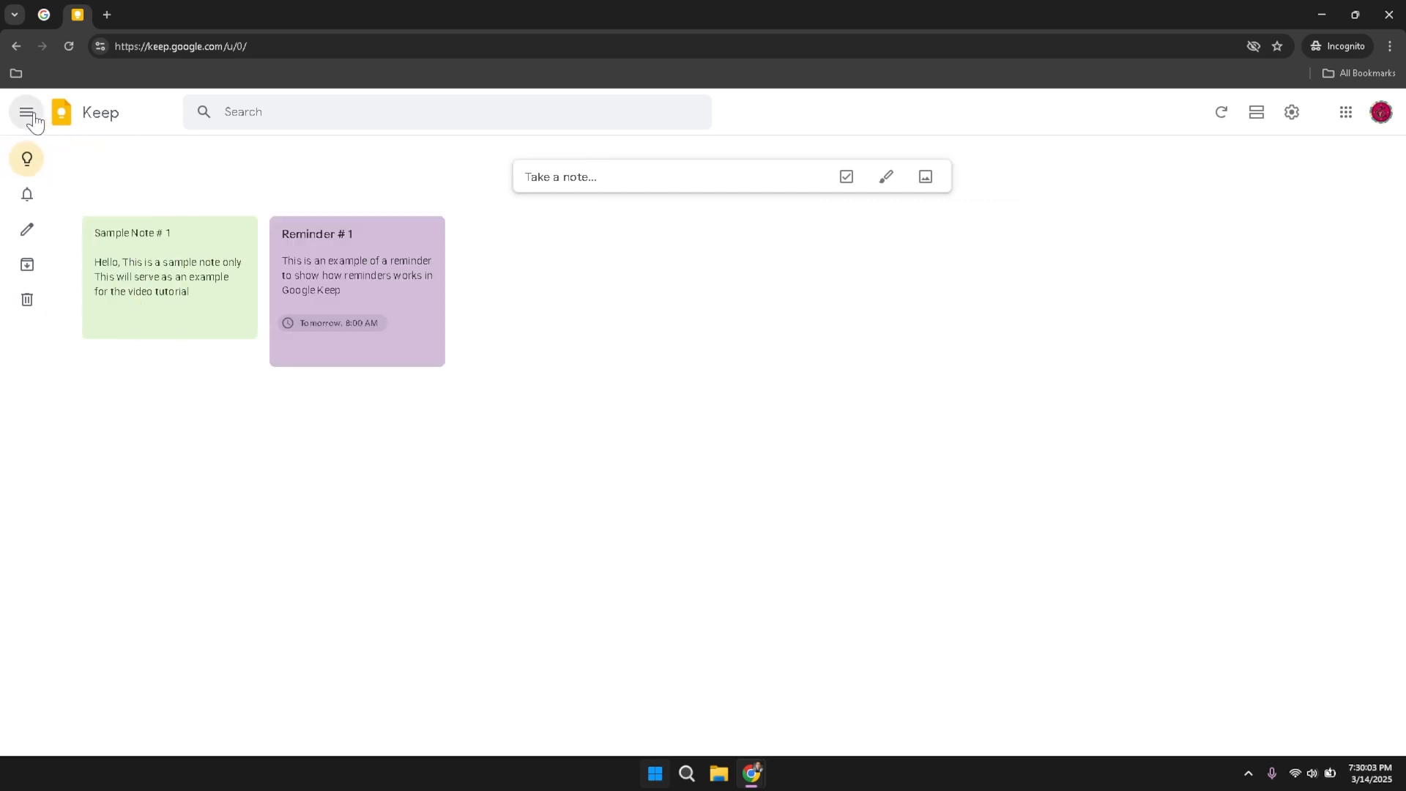
click(32, 117)
click(32, 117)
click(32, 118)
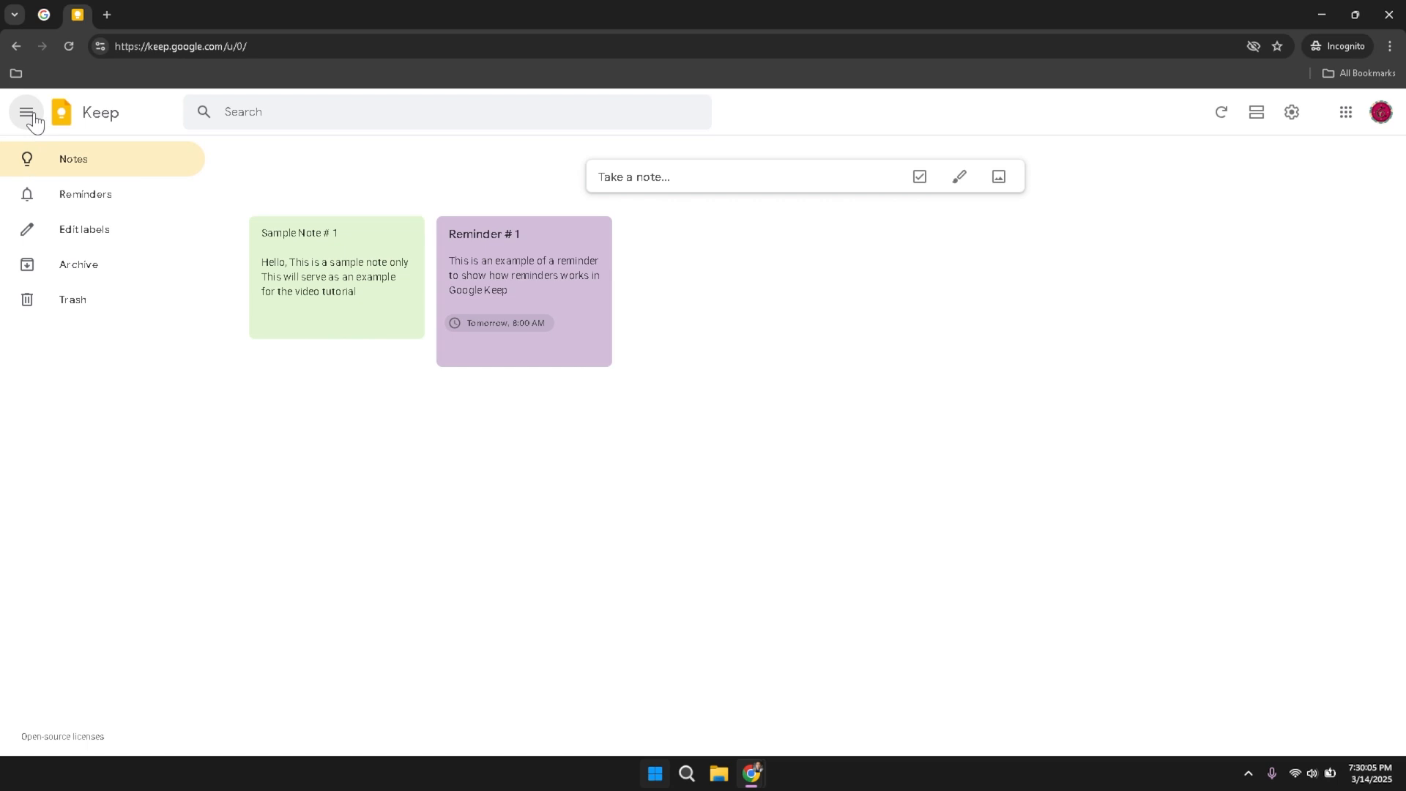
click(32, 117)
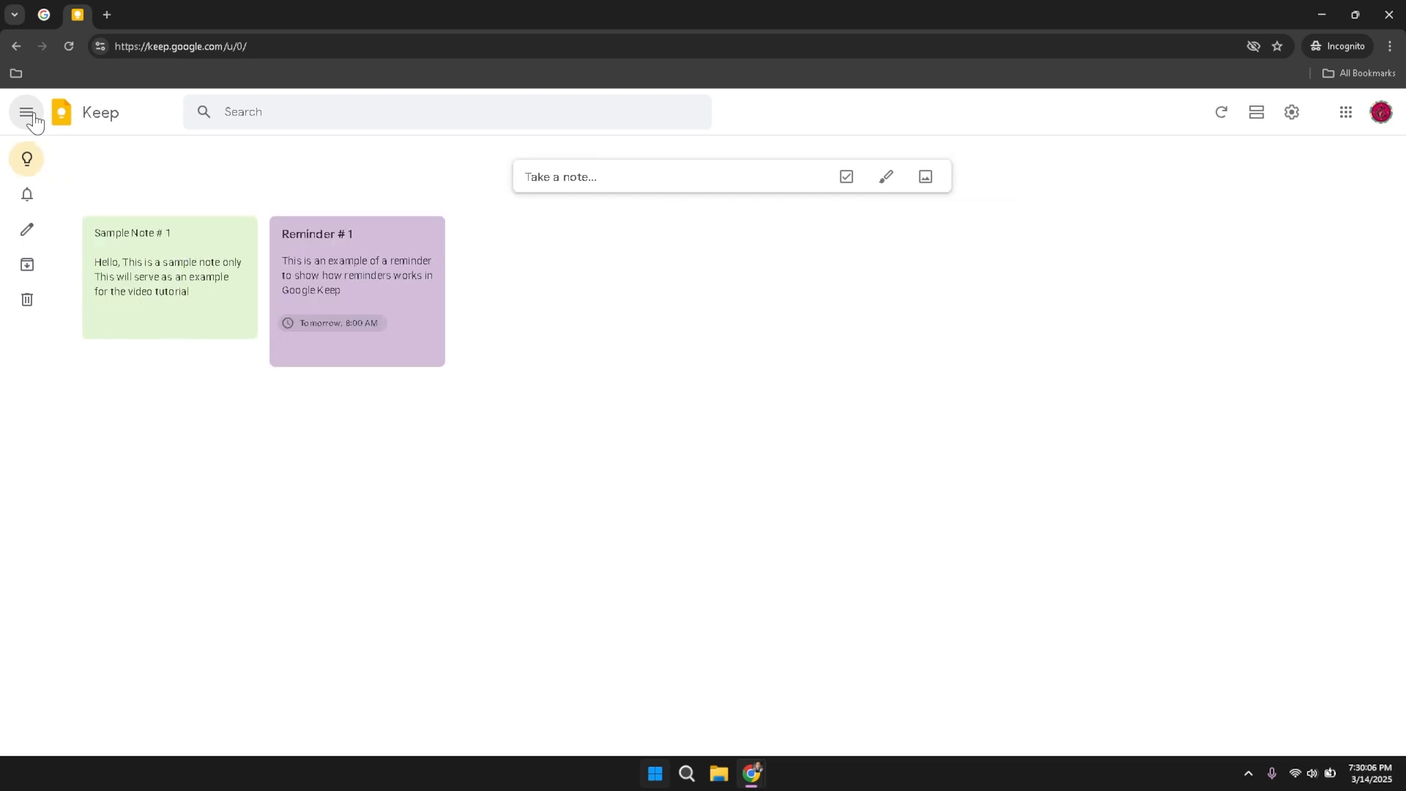
mouse_move(25, 229)
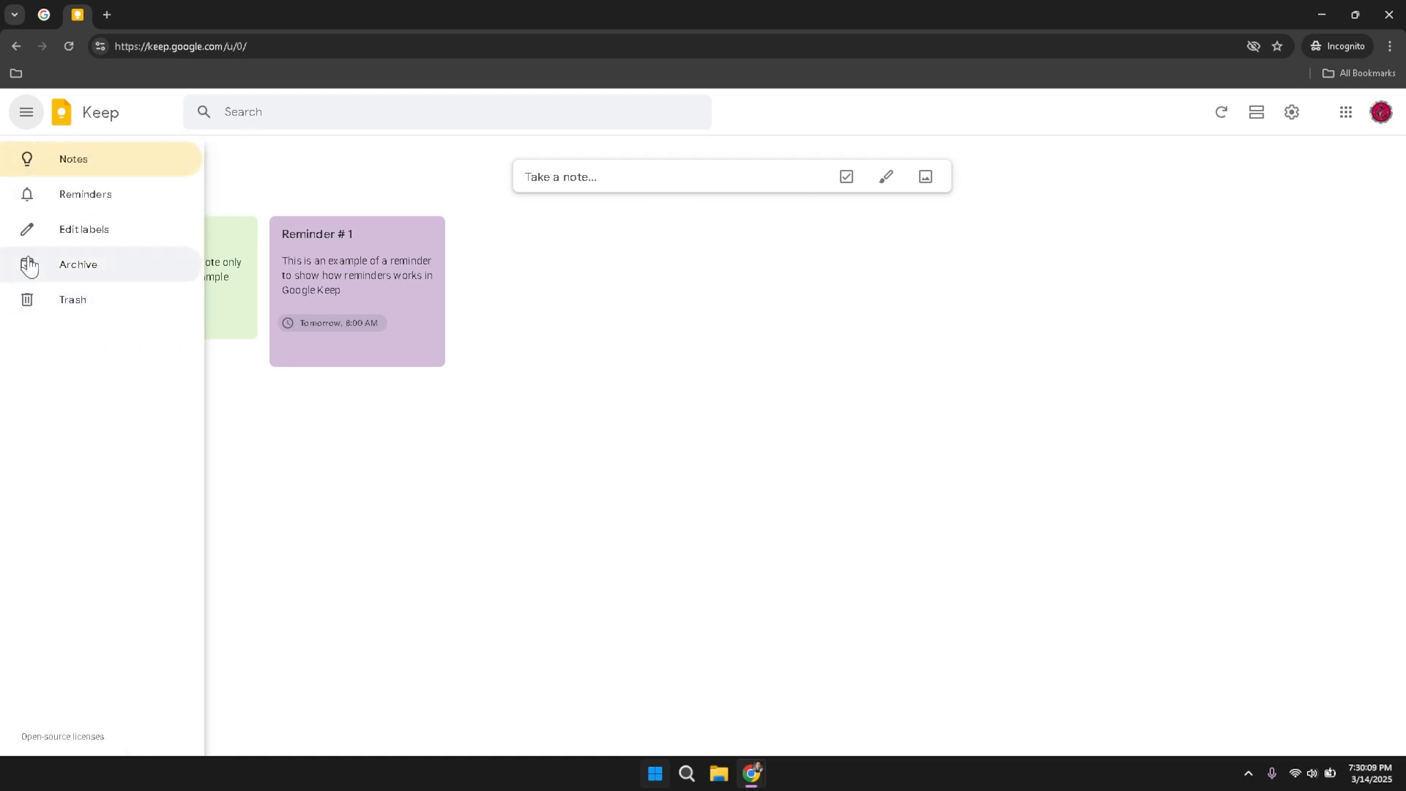
click(27, 113)
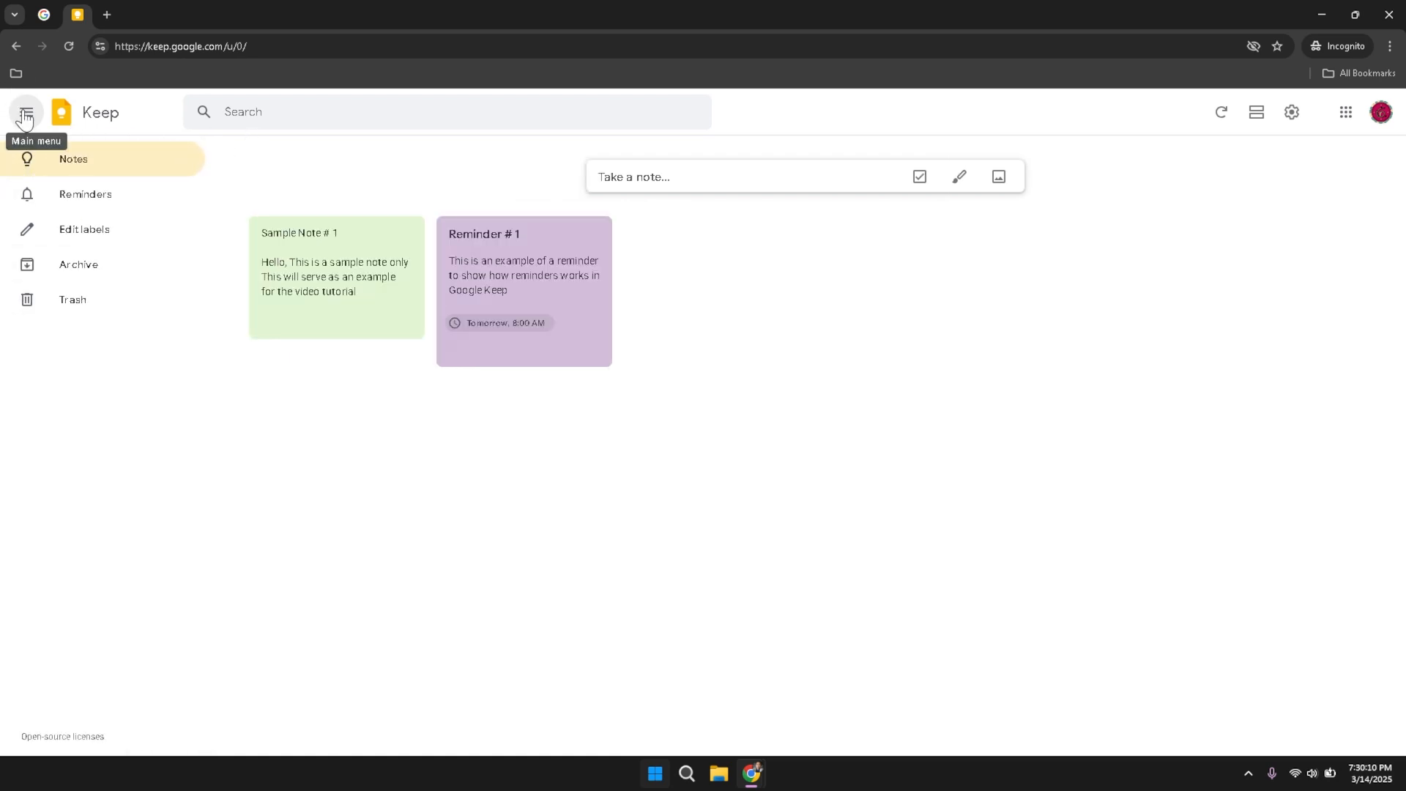
- View the note search with its type and color filters, and close the search
click(235, 111)
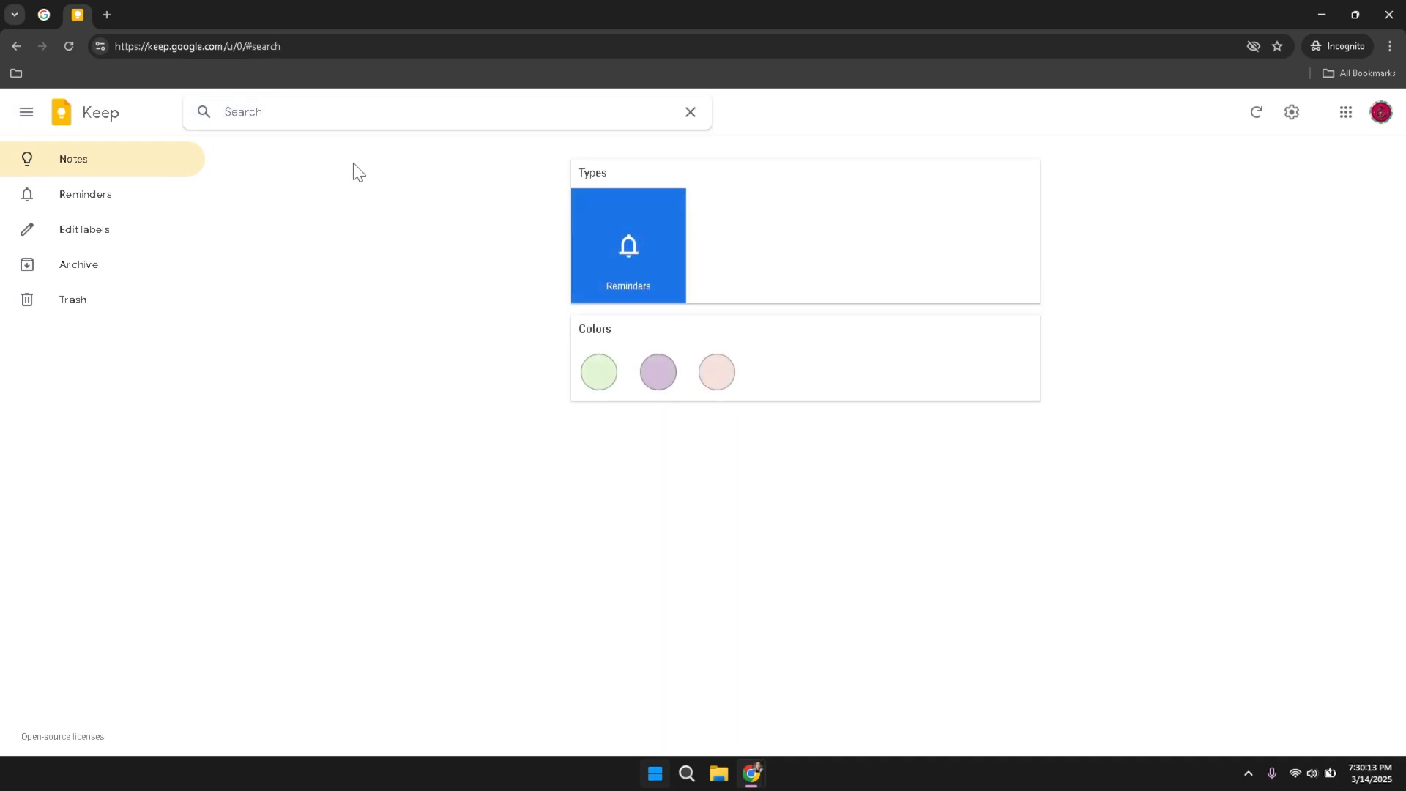
click(358, 172)
click(265, 111)
click(692, 112)
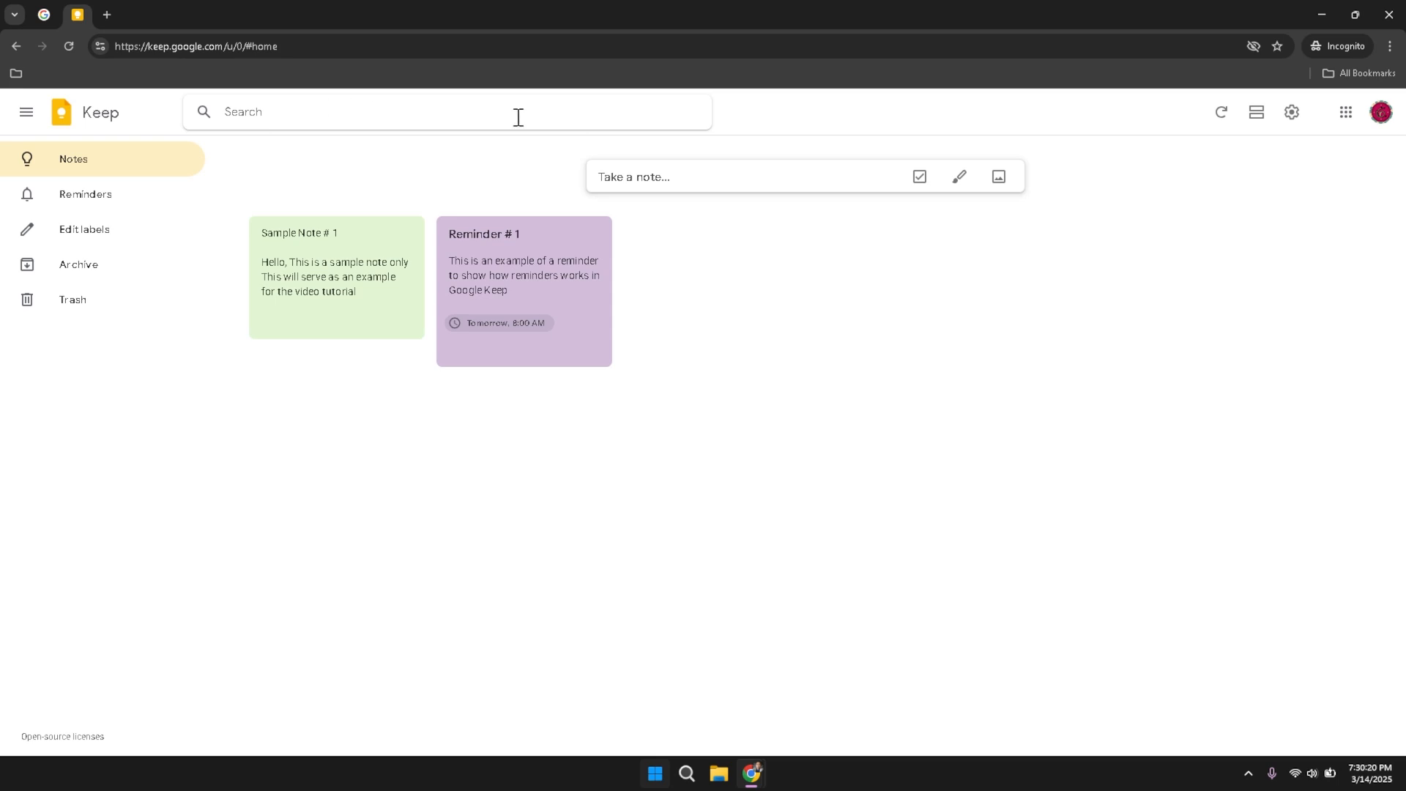
- Refresh the notes and view the list of Google apps, closing it again
click(1219, 113)
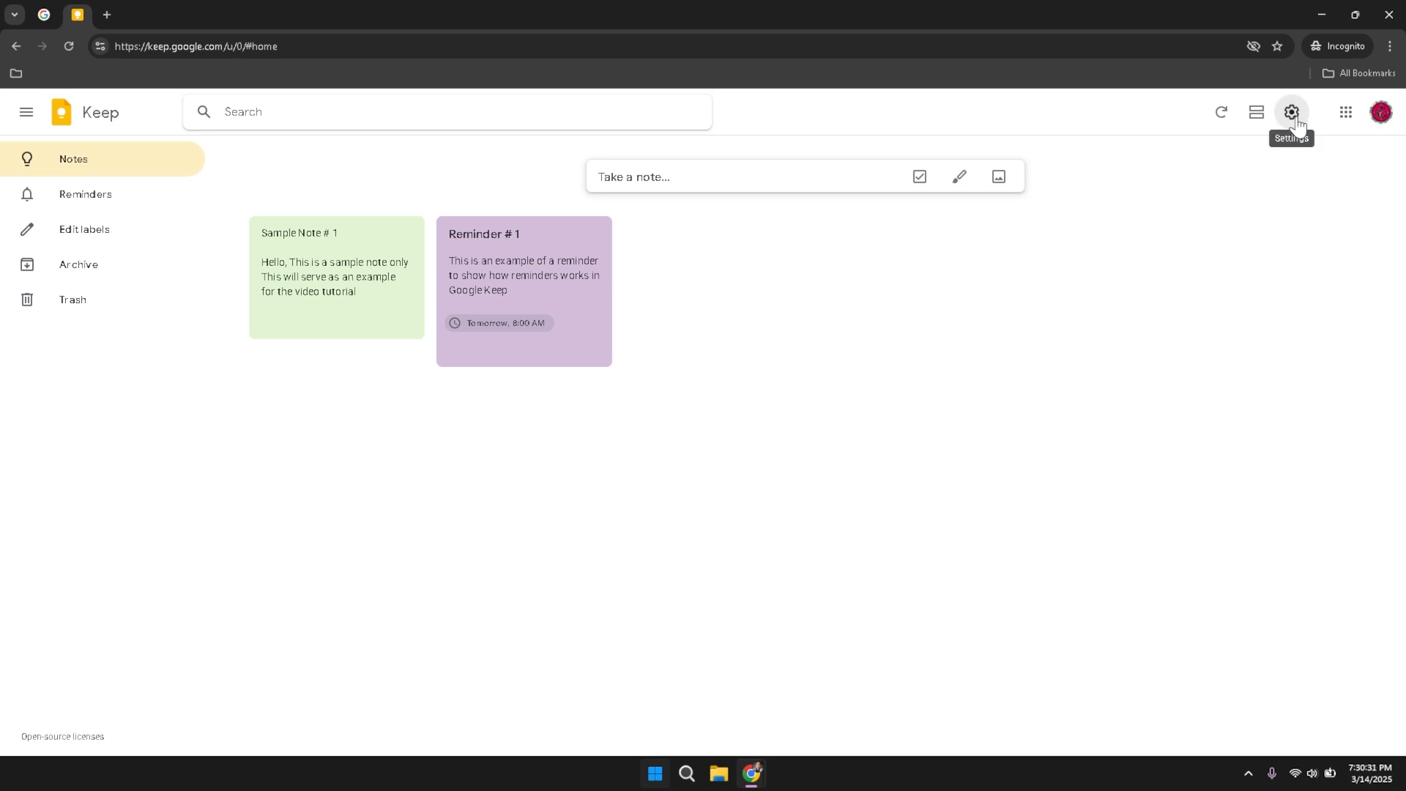
click(1347, 117)
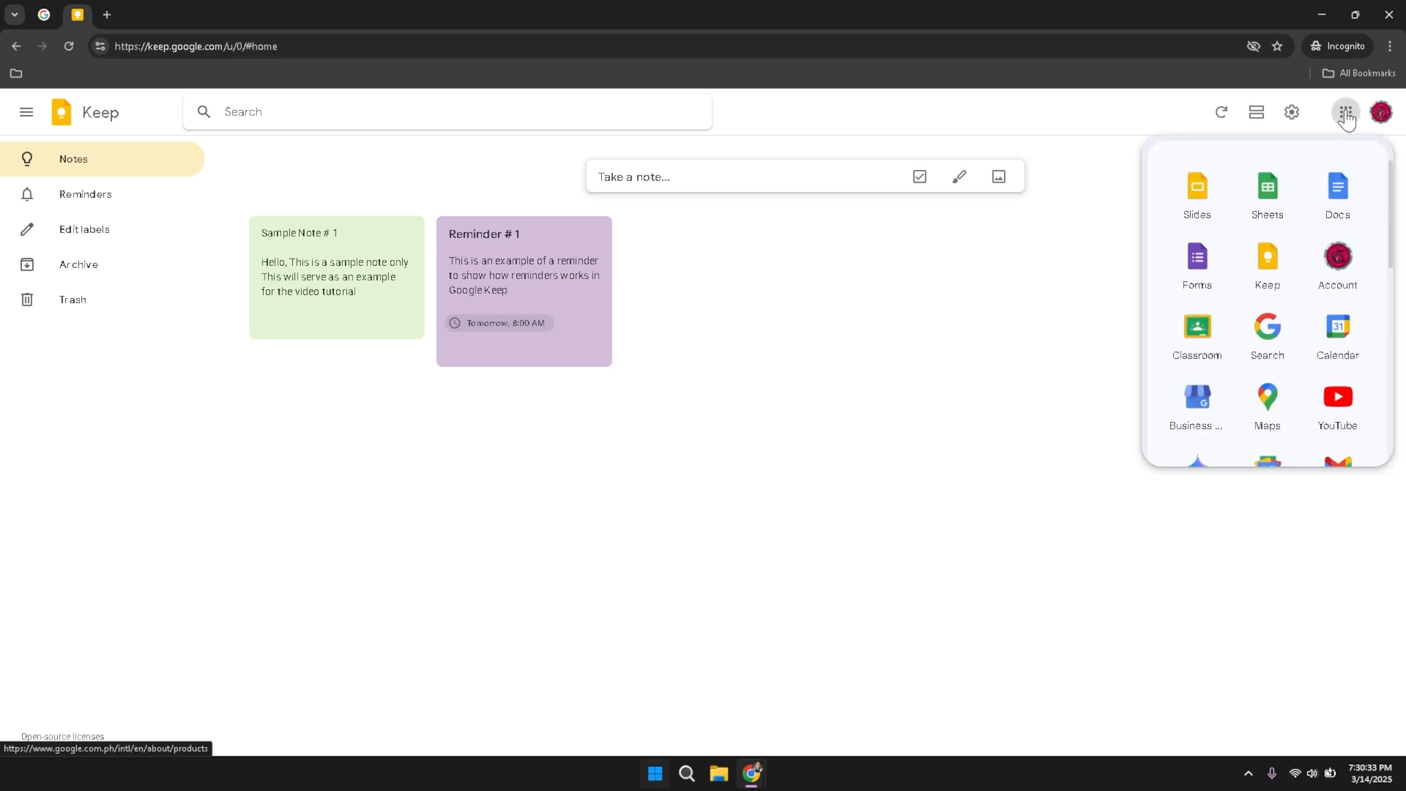
click(1342, 120)
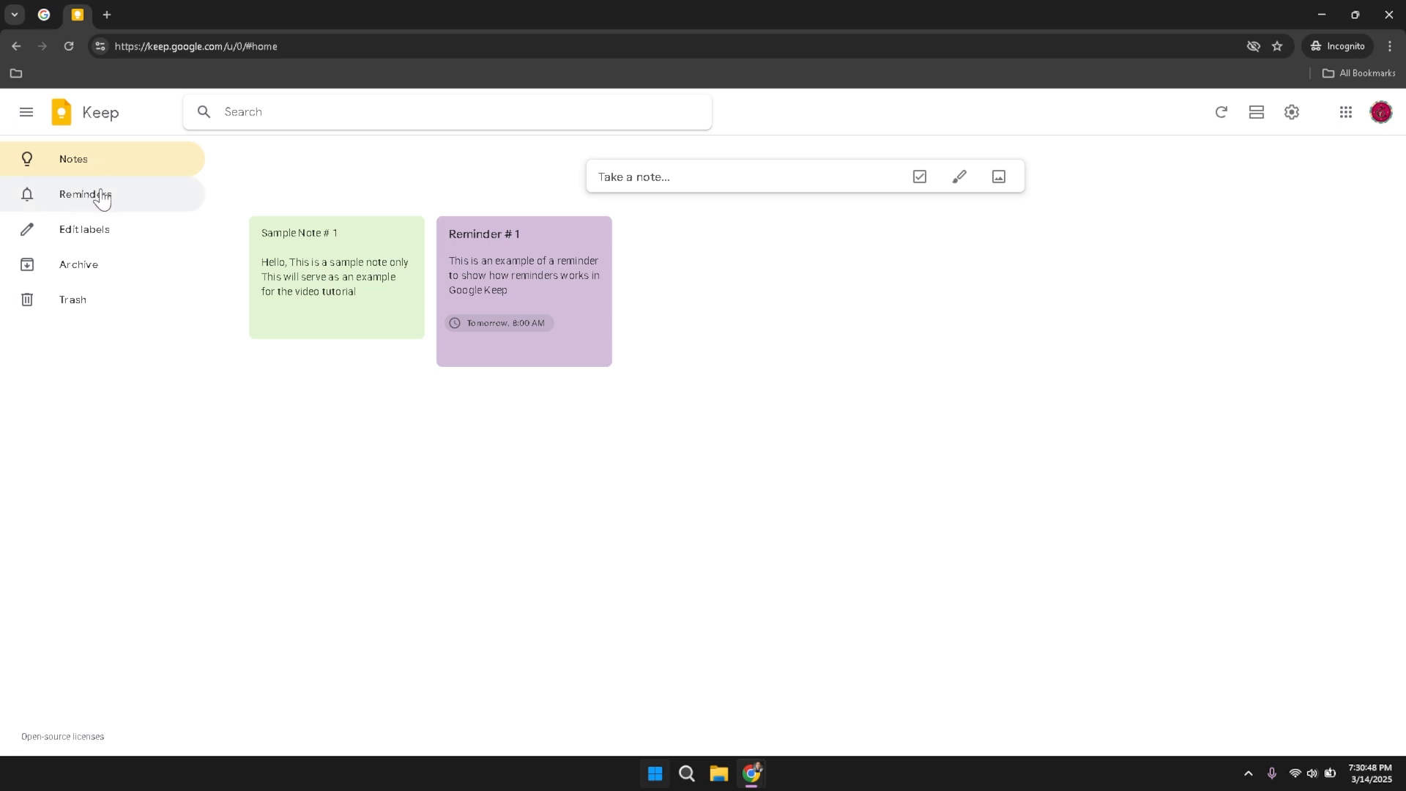
- View the Reminders section and the label editor, closing the editor without creating a label
click(63, 203)
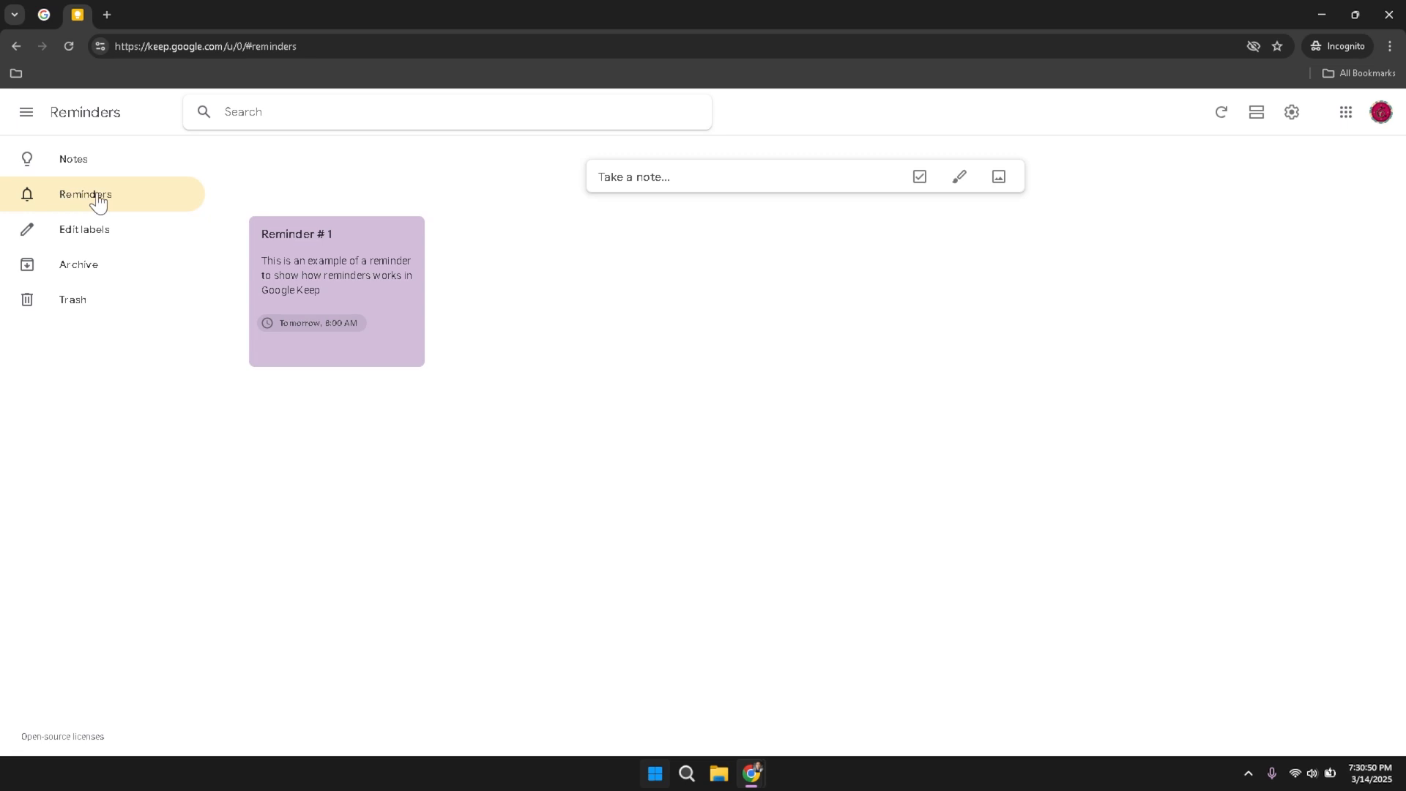
click(87, 235)
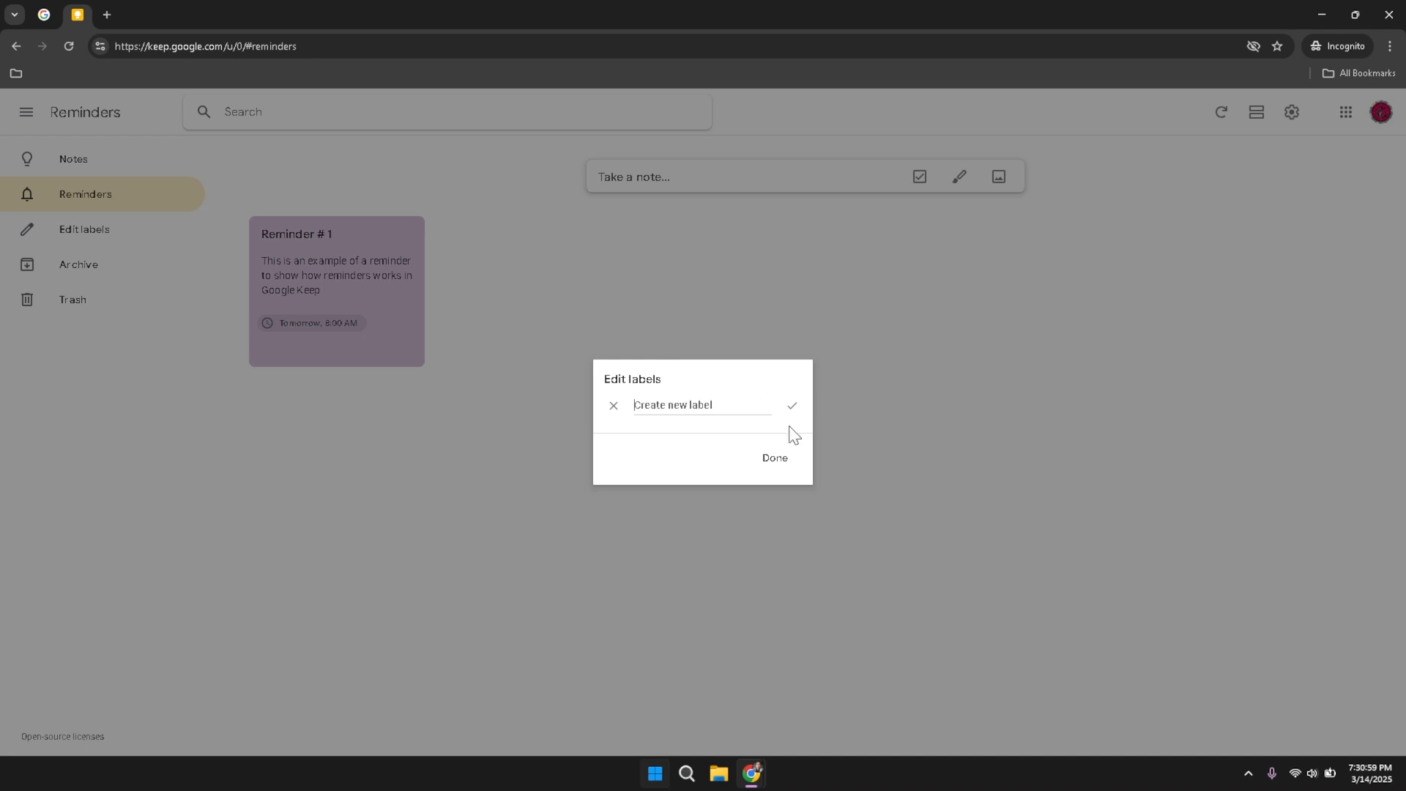
click(770, 459)
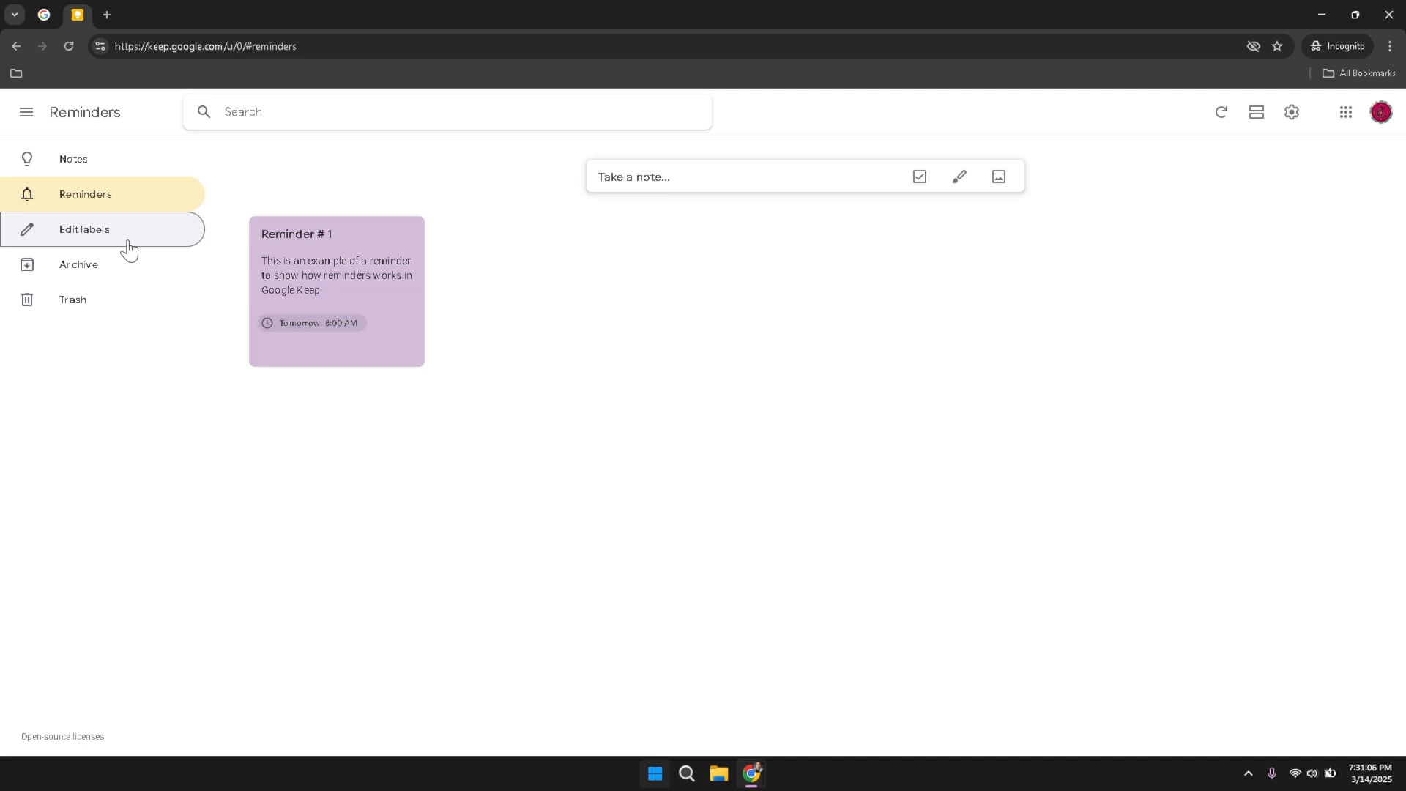
- View the Archive section and examine the options of Sample Archived Note, closing the note again
click(88, 276)
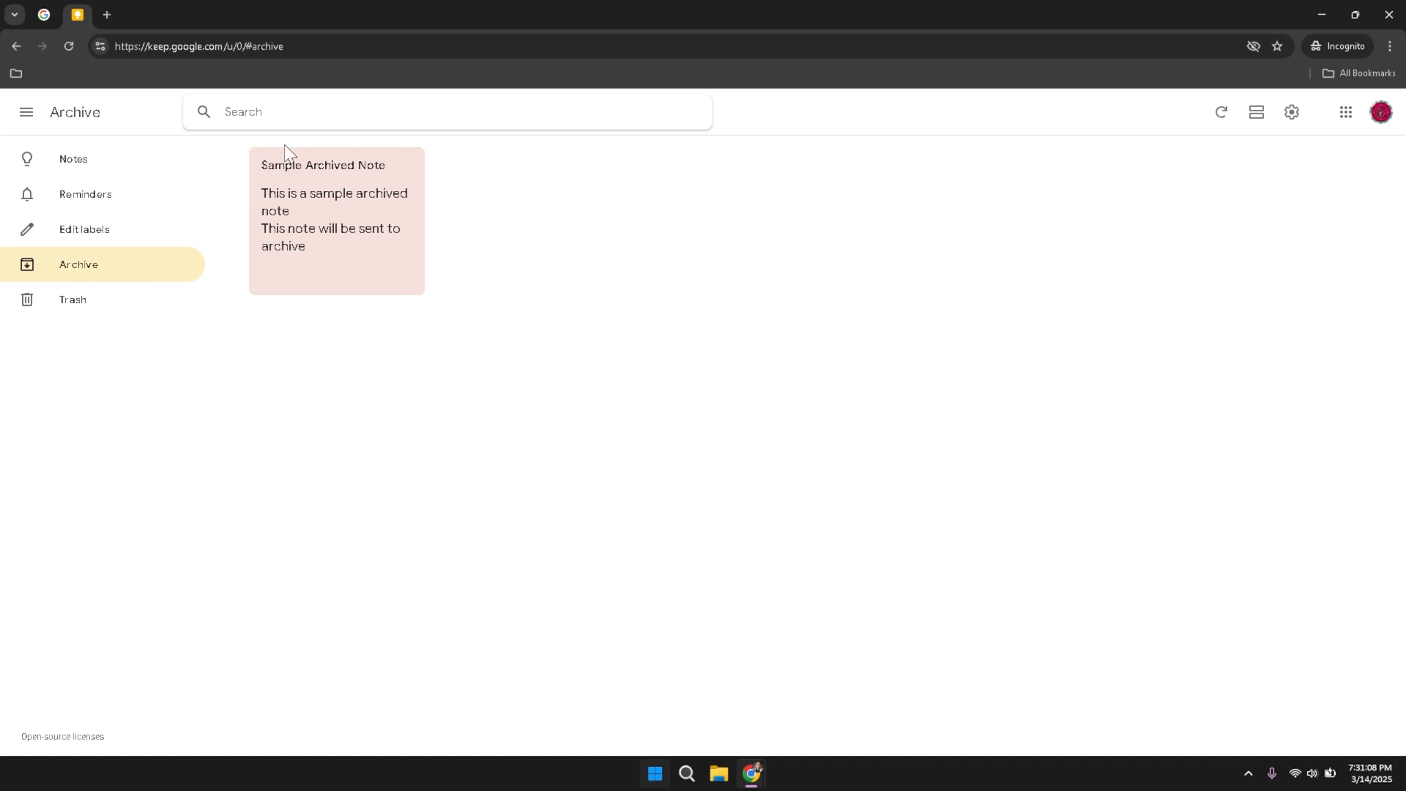
mouse_move(325, 277)
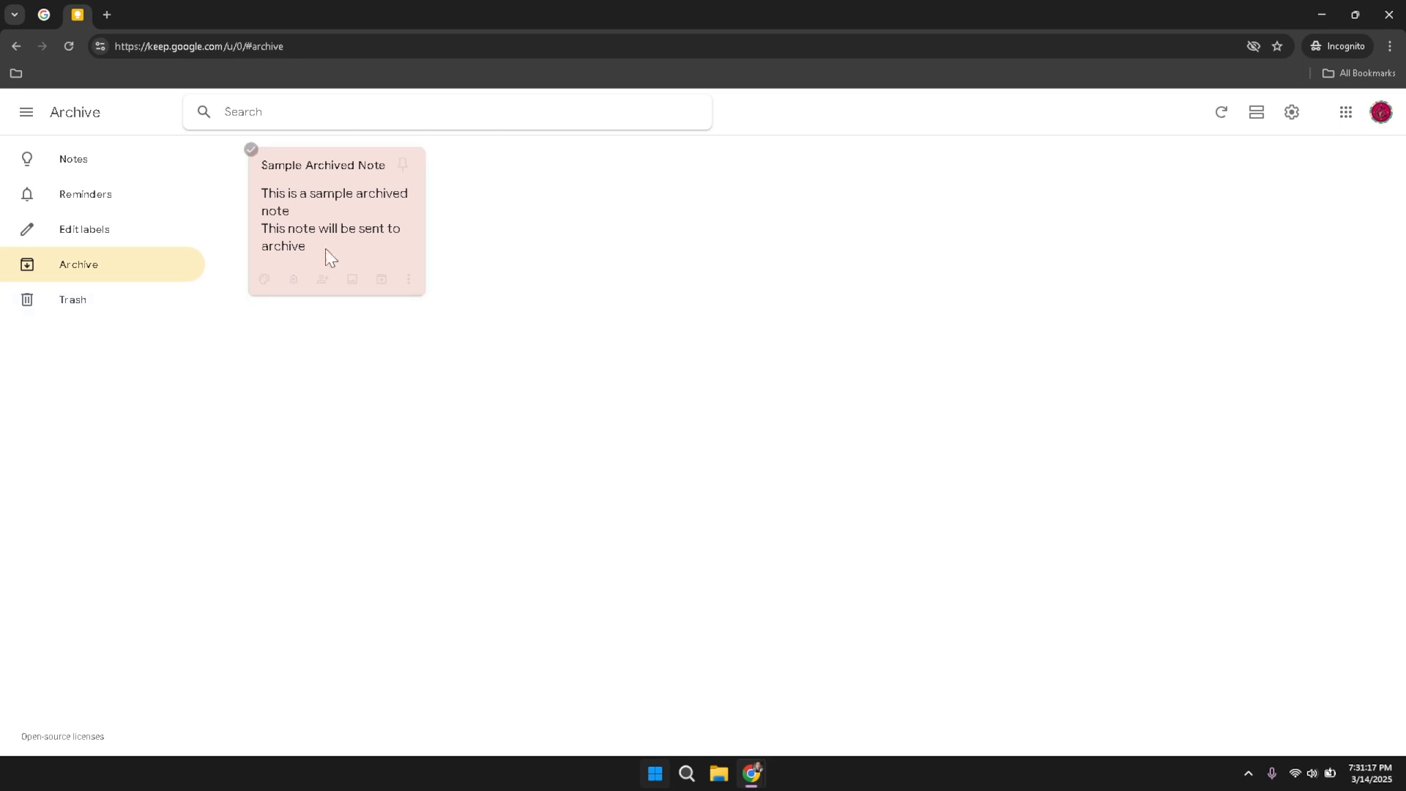
click(358, 239)
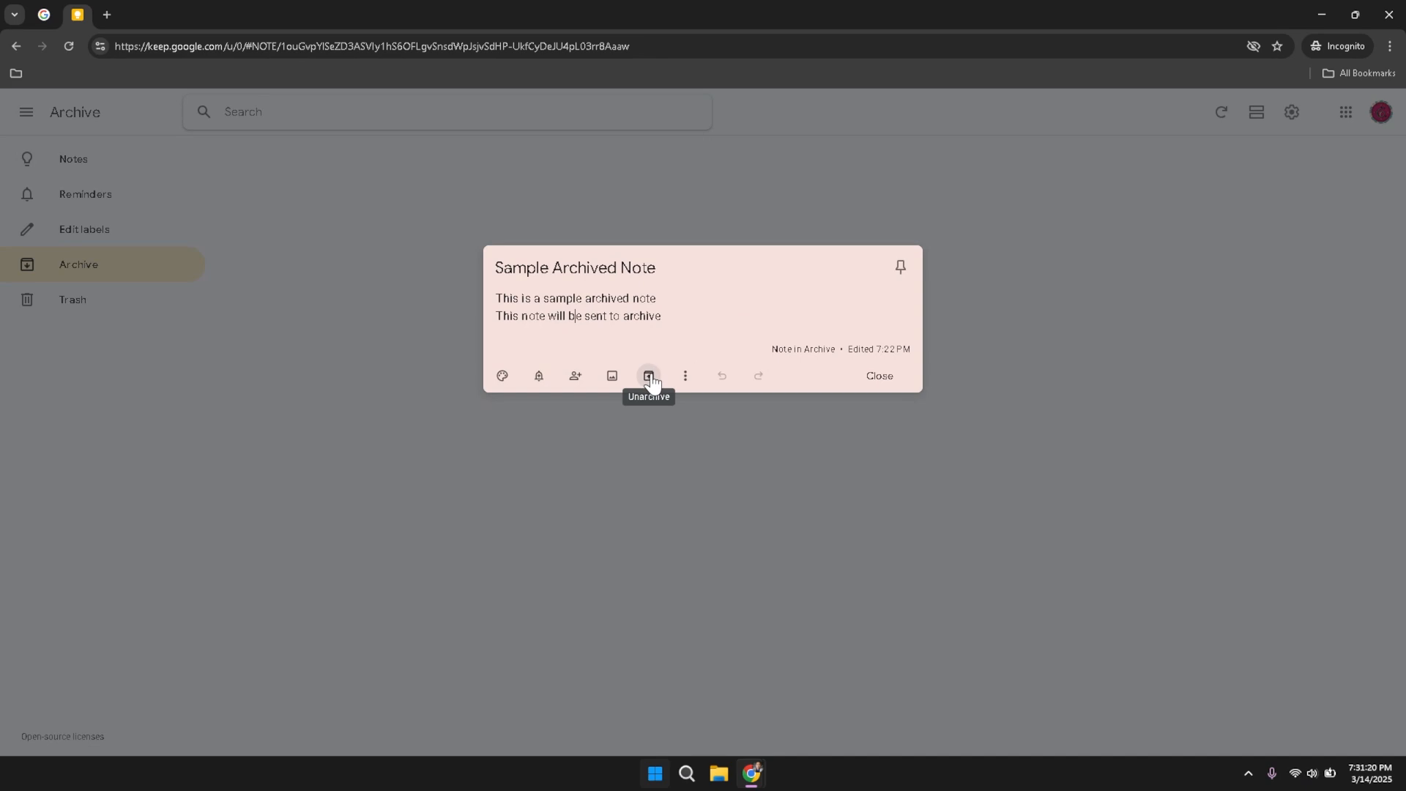
click(385, 391)
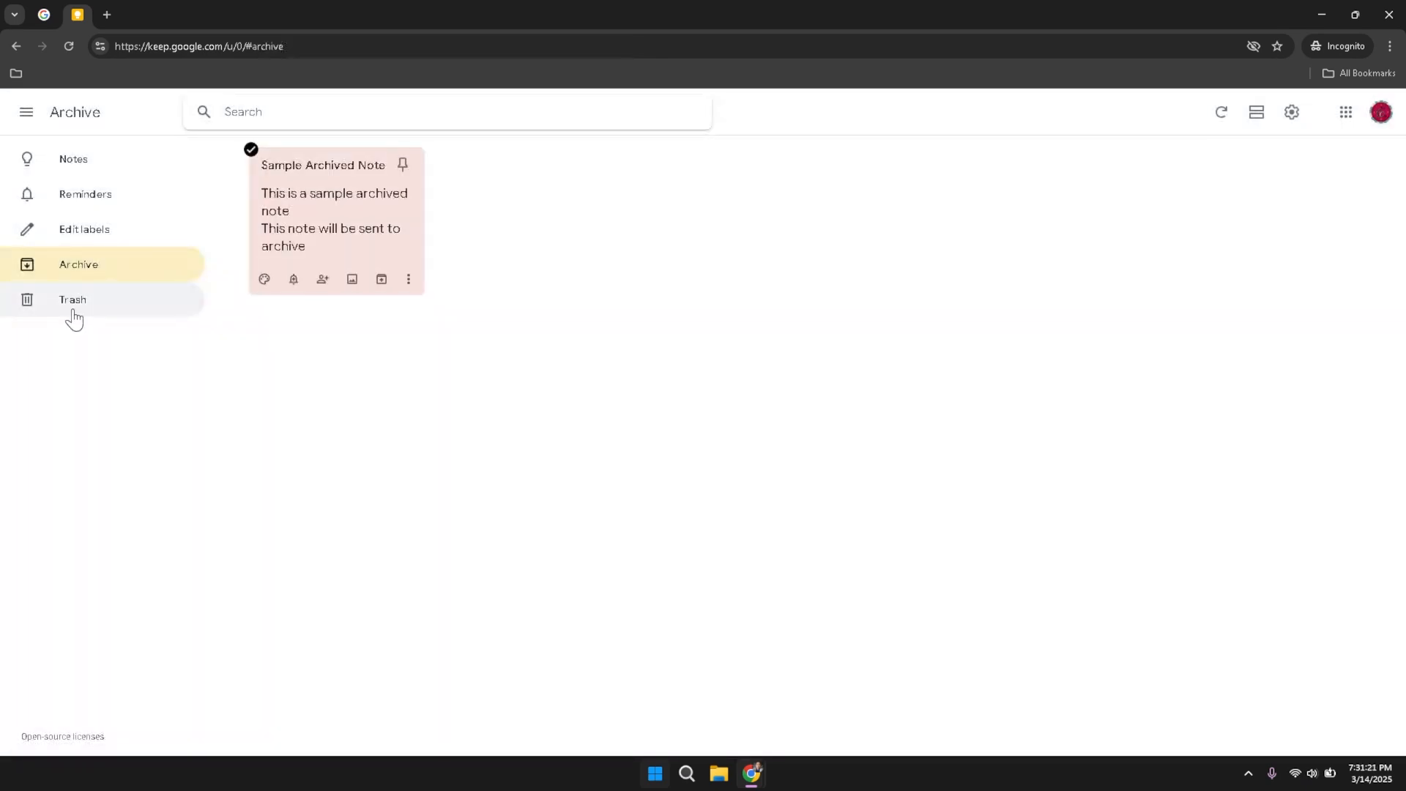
- View the Trash section, examine the options of Sample Deleted Note, and return to the Notes section
click(73, 300)
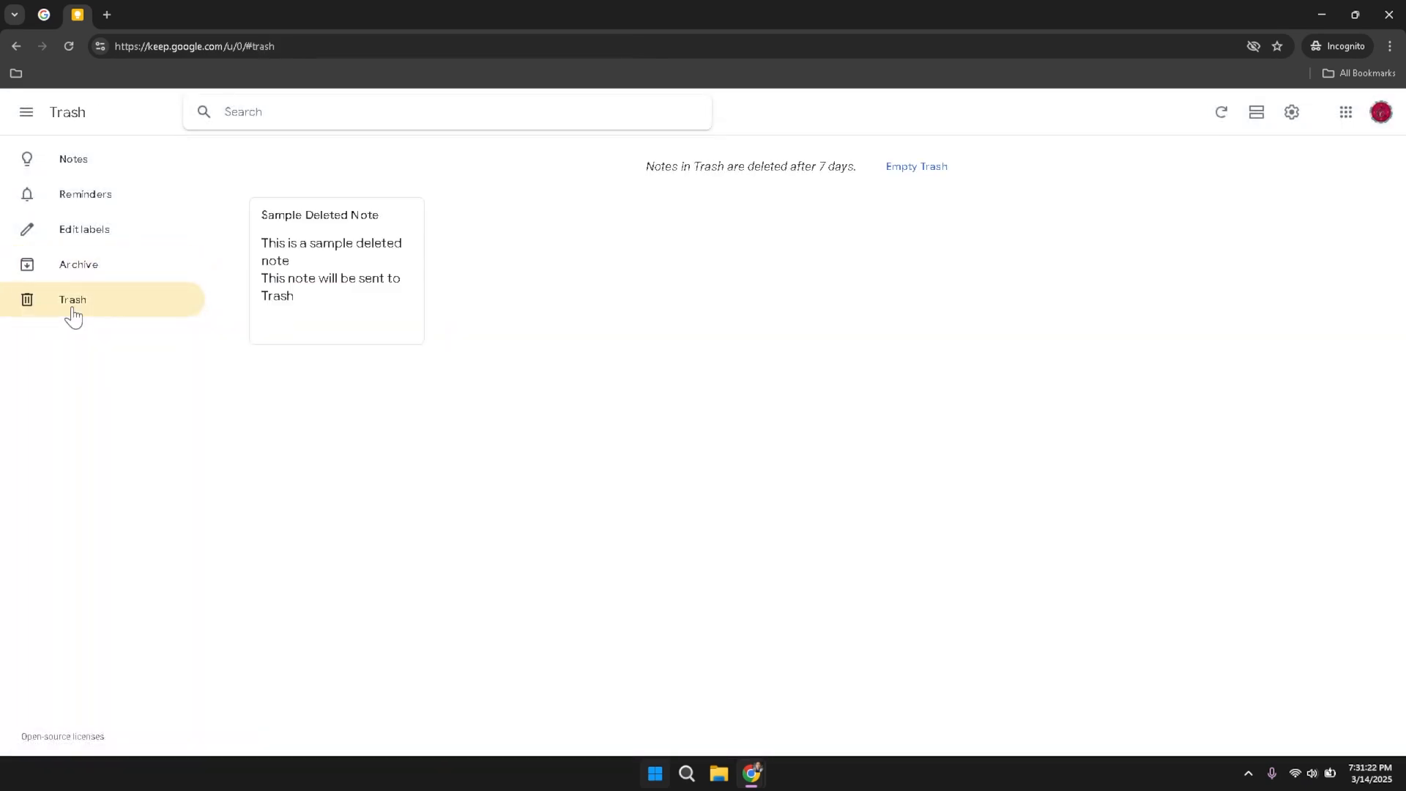
click(331, 297)
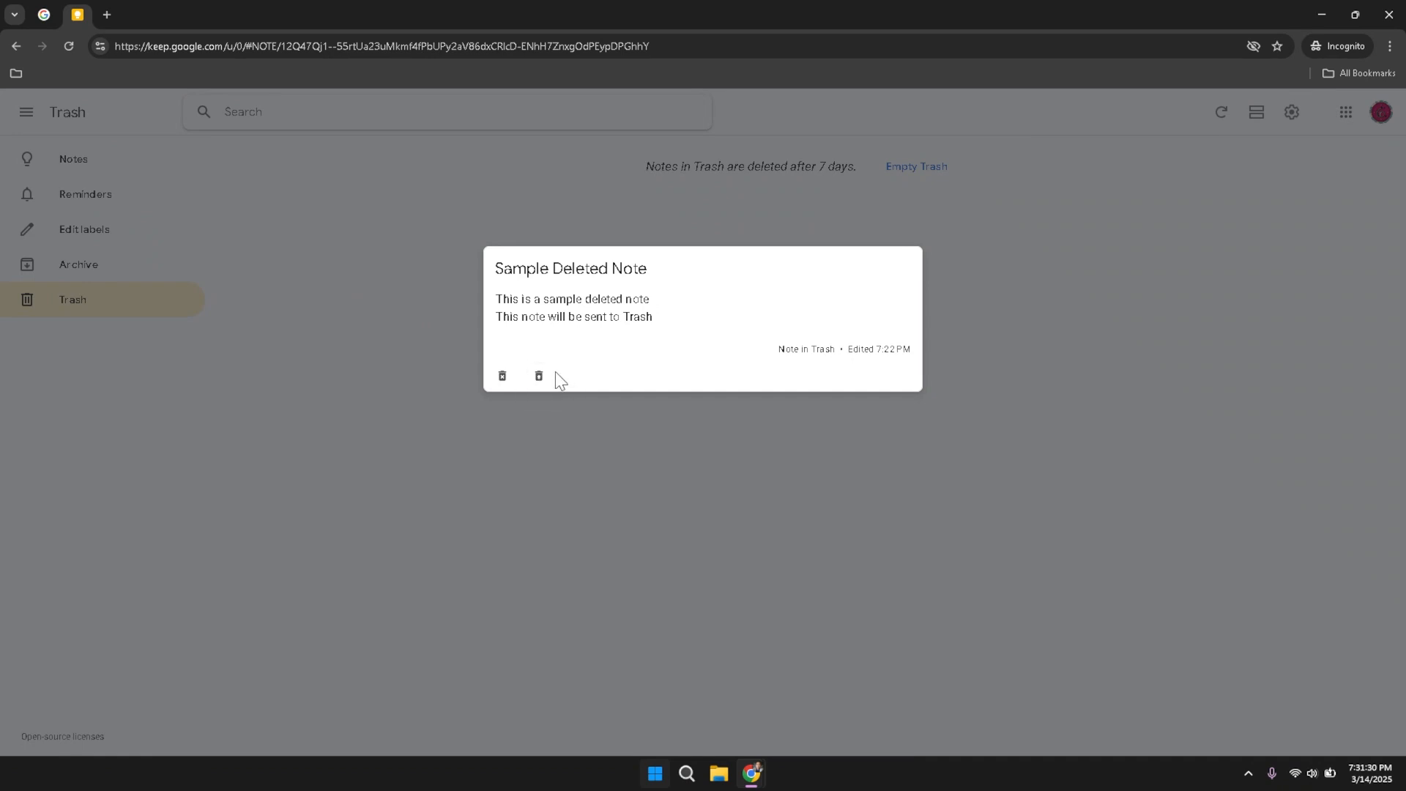
click(375, 337)
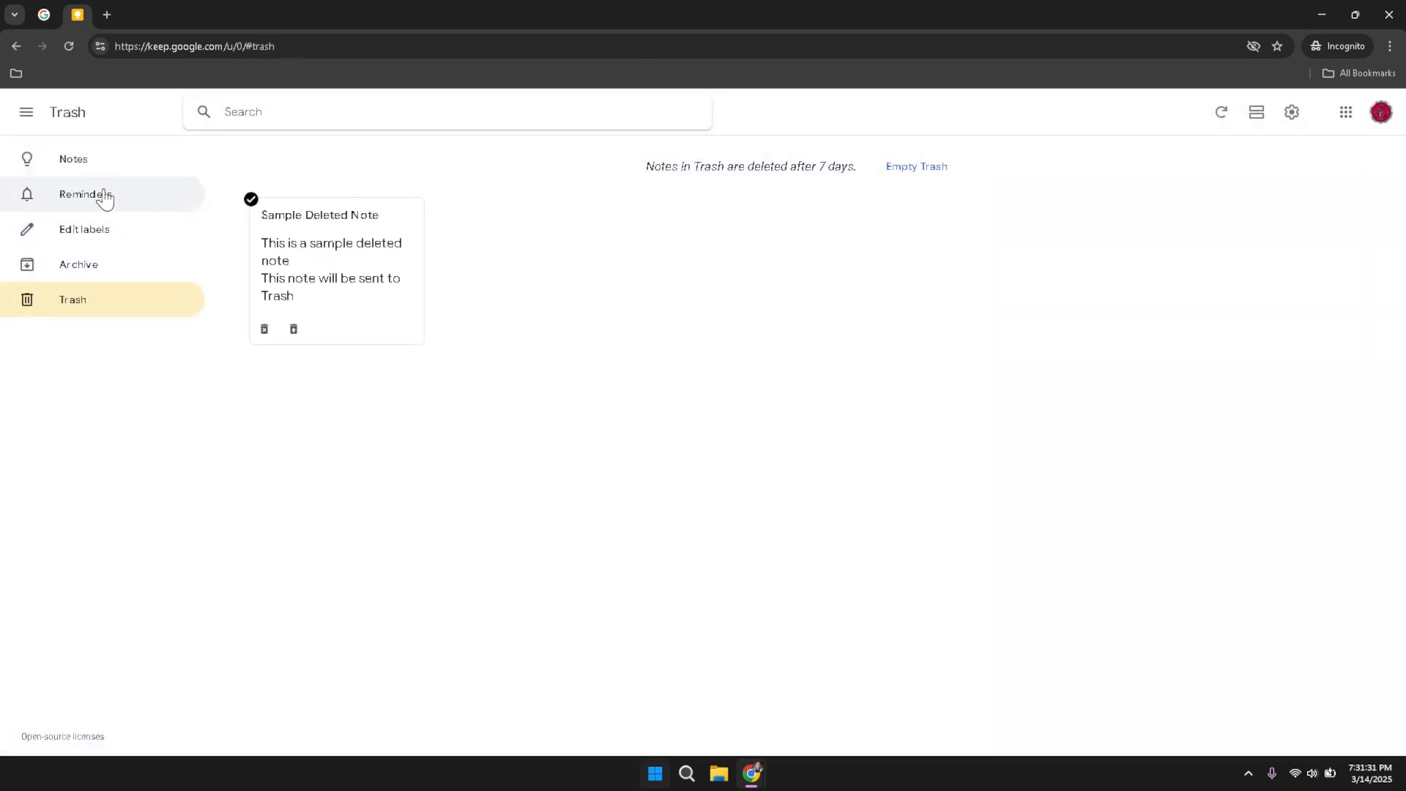
click(99, 175)
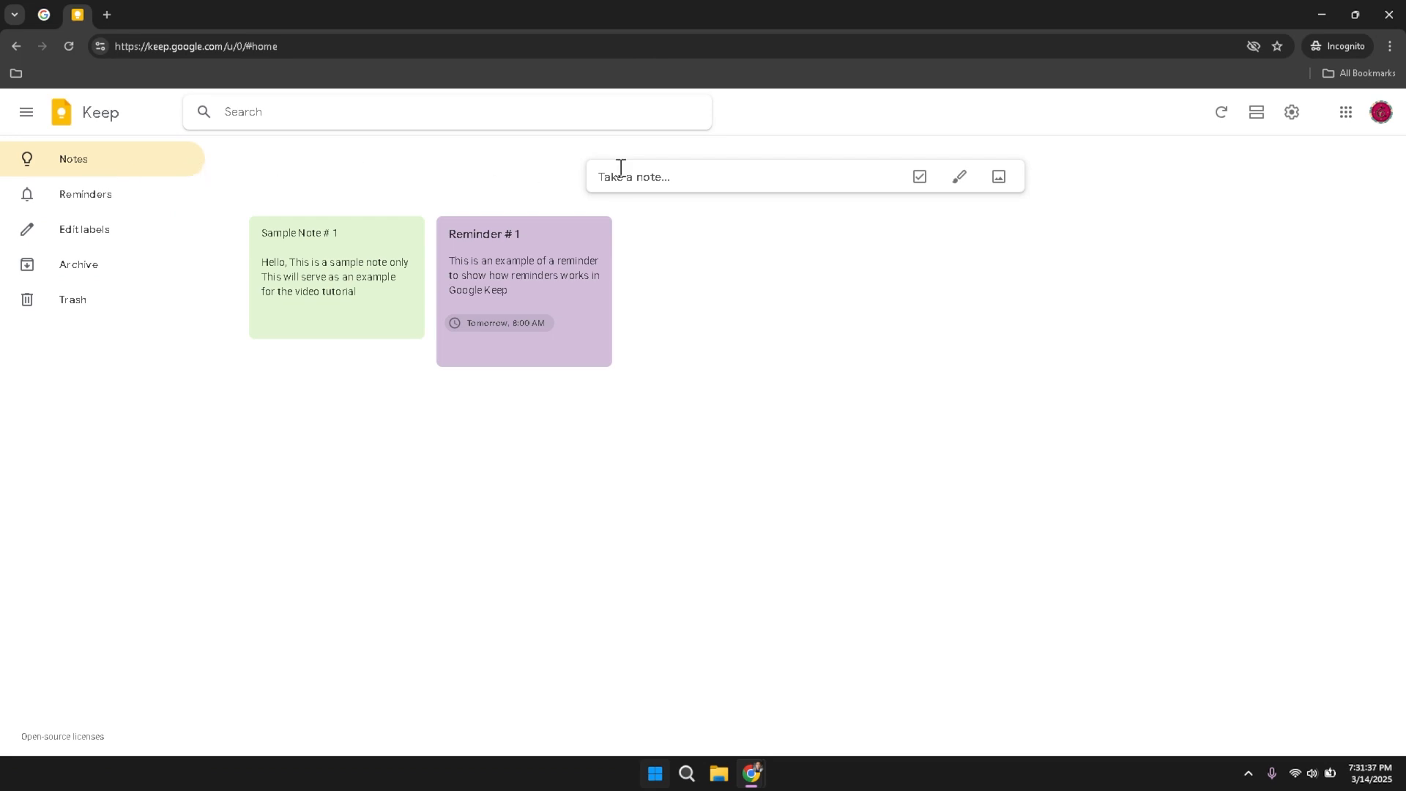
- Create a note titled "Sample Note 3" with the text "Test Note"
click(661, 168)
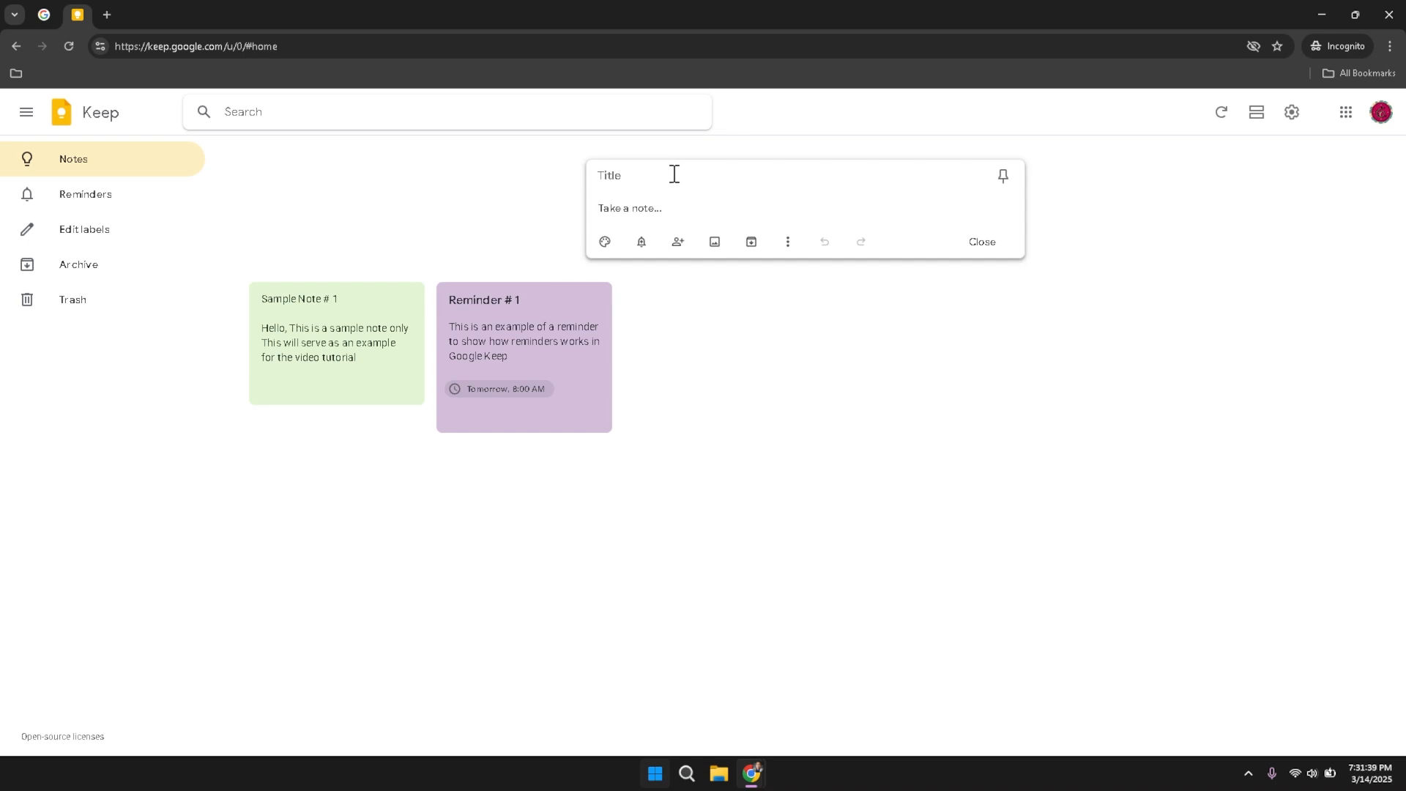
text(Sample Note #)
click(705, 209)
text(Te)
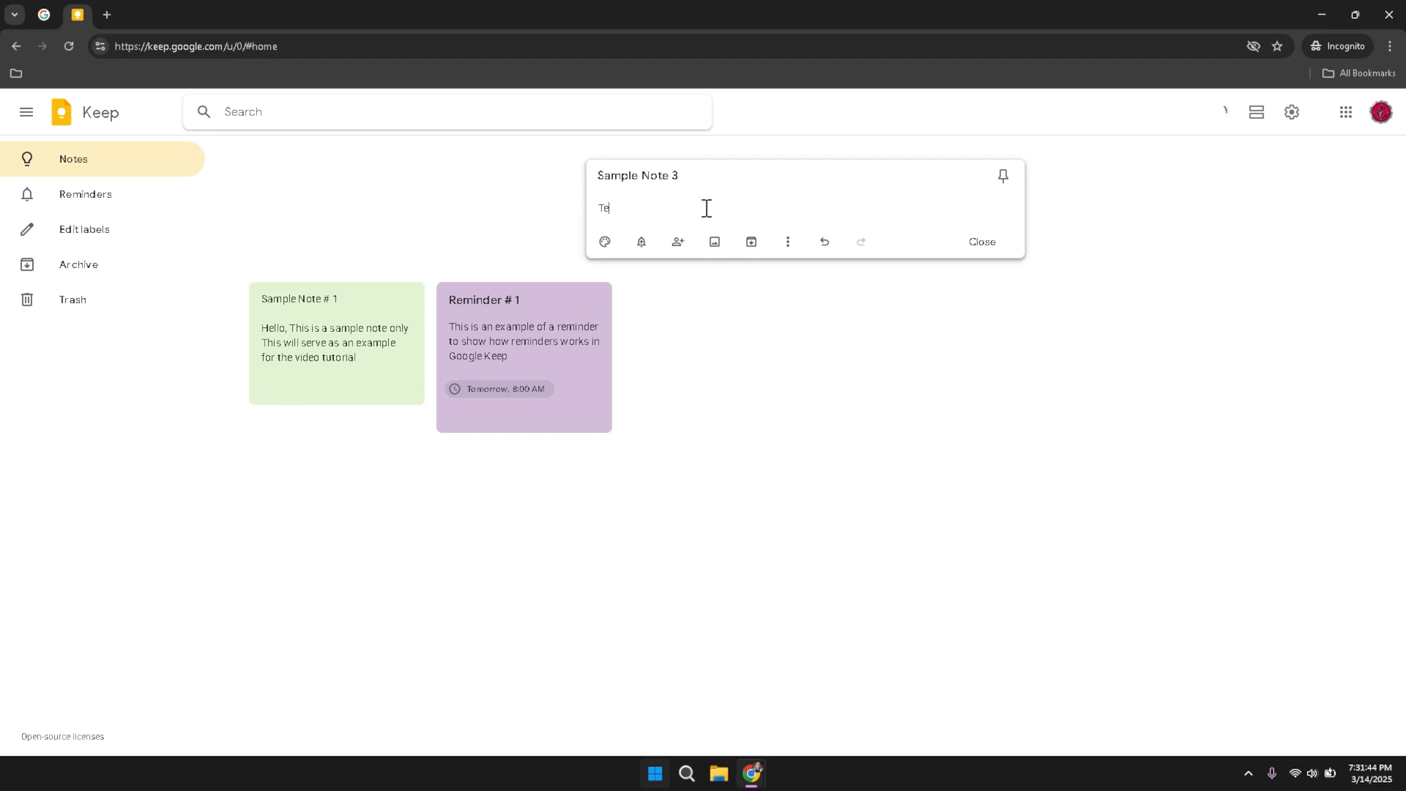
text(st Note)
click(983, 246)
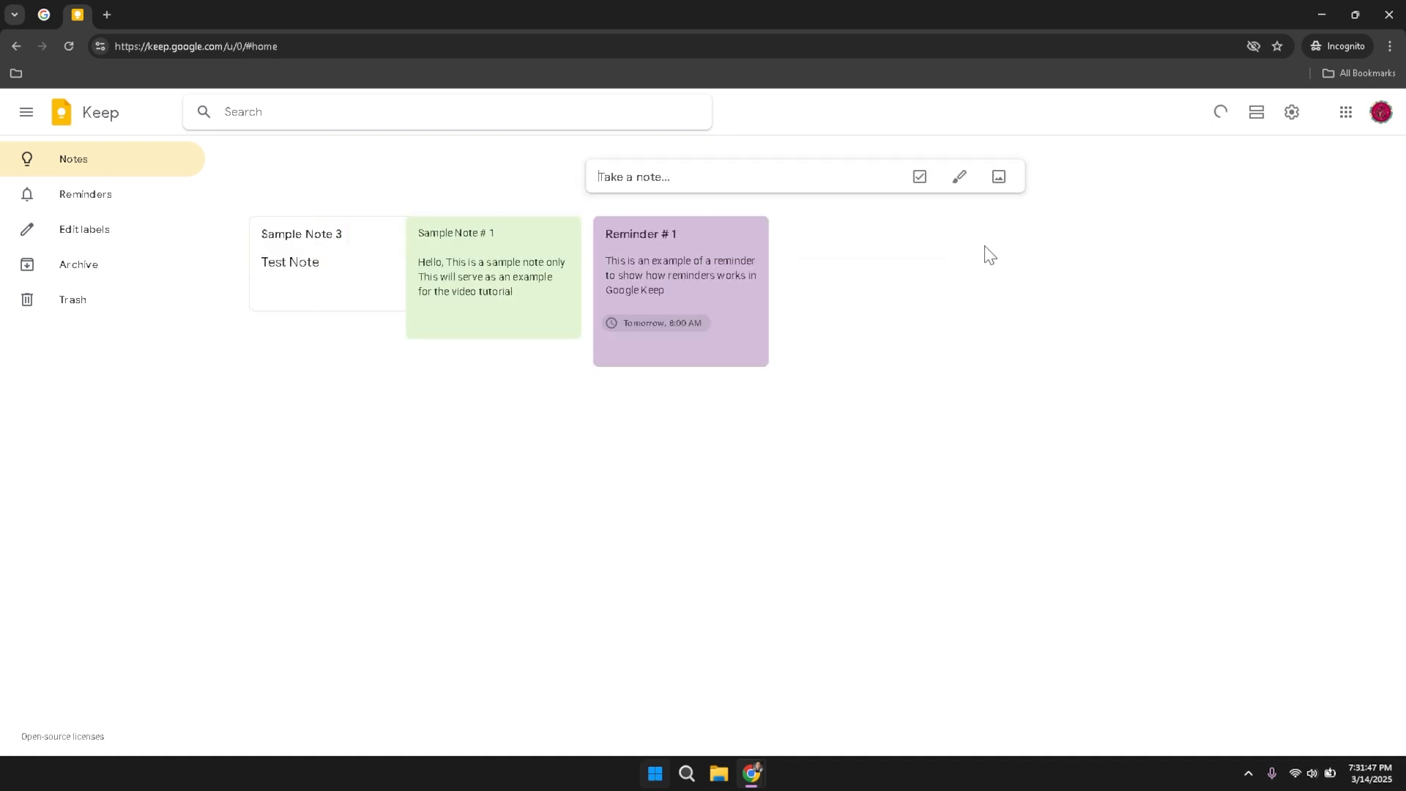
- Open Sample Note 3, try a beige color on it, and set its color to yellow
click(352, 262)
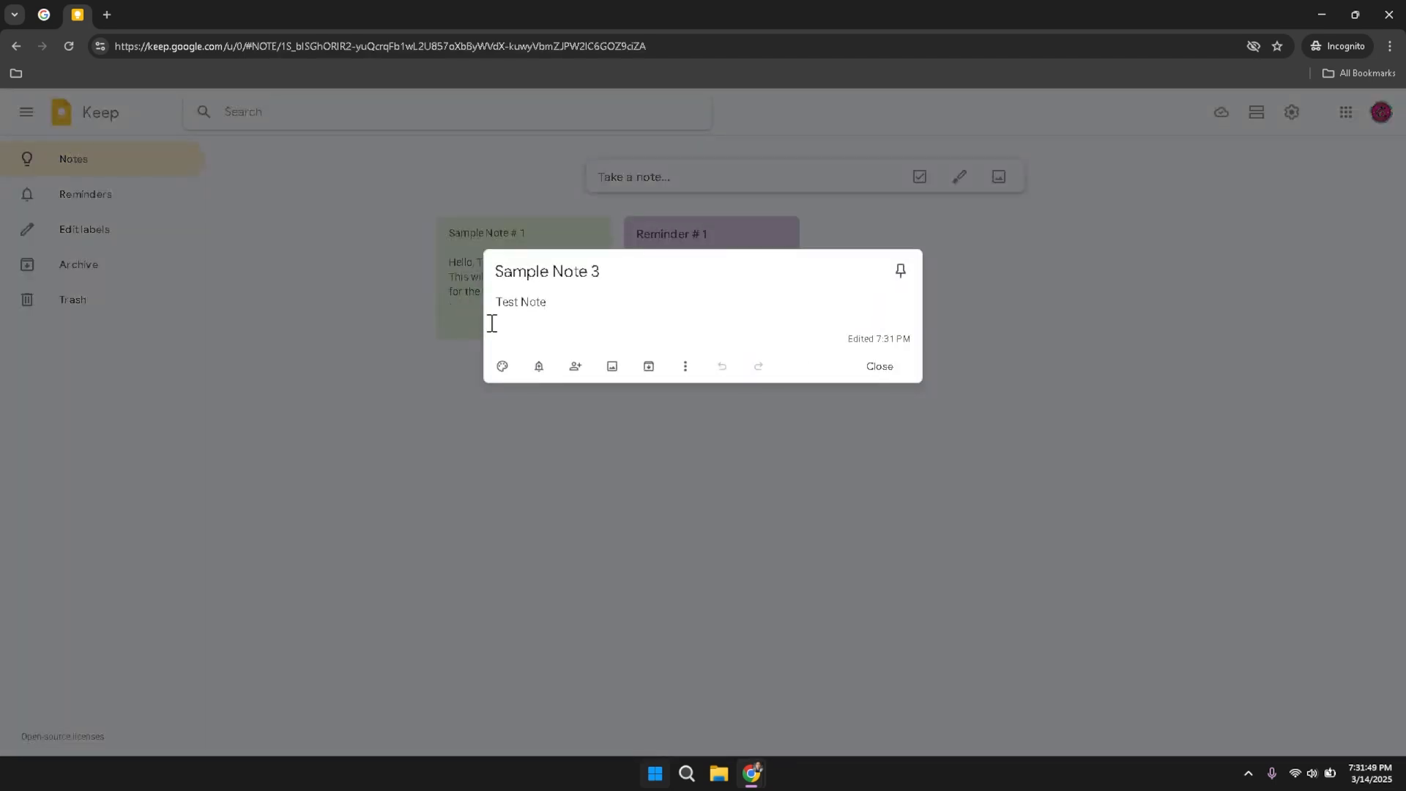
click(502, 366)
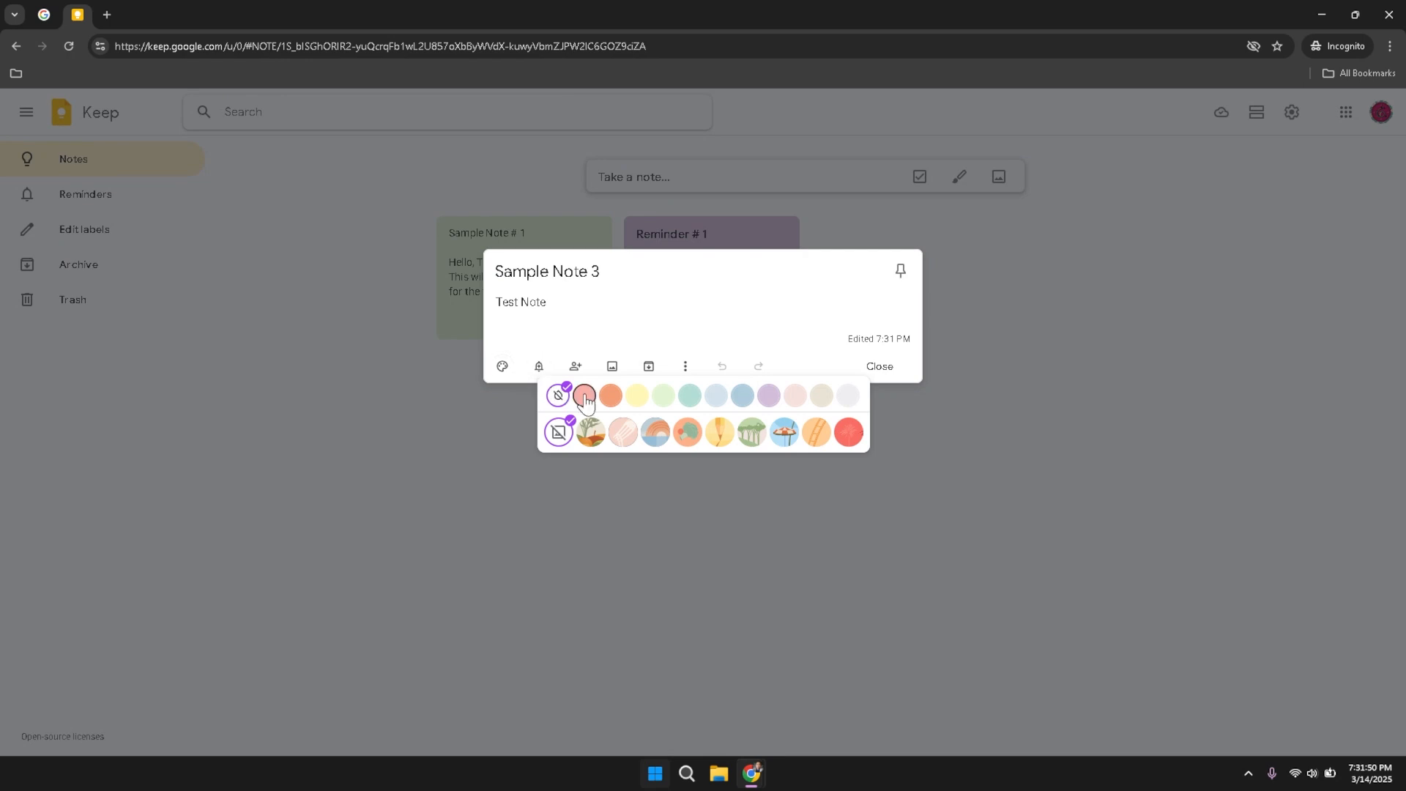
click(819, 396)
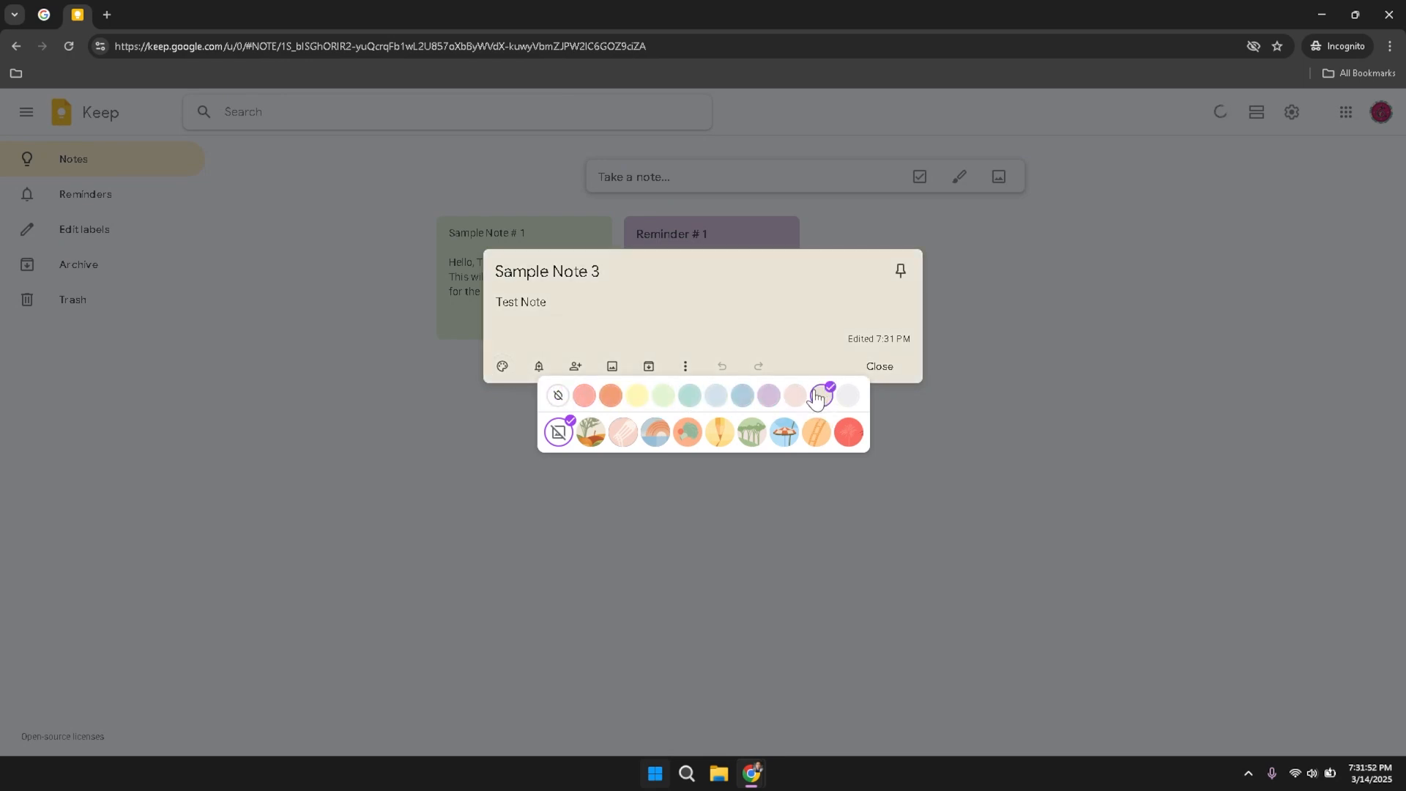
click(715, 323)
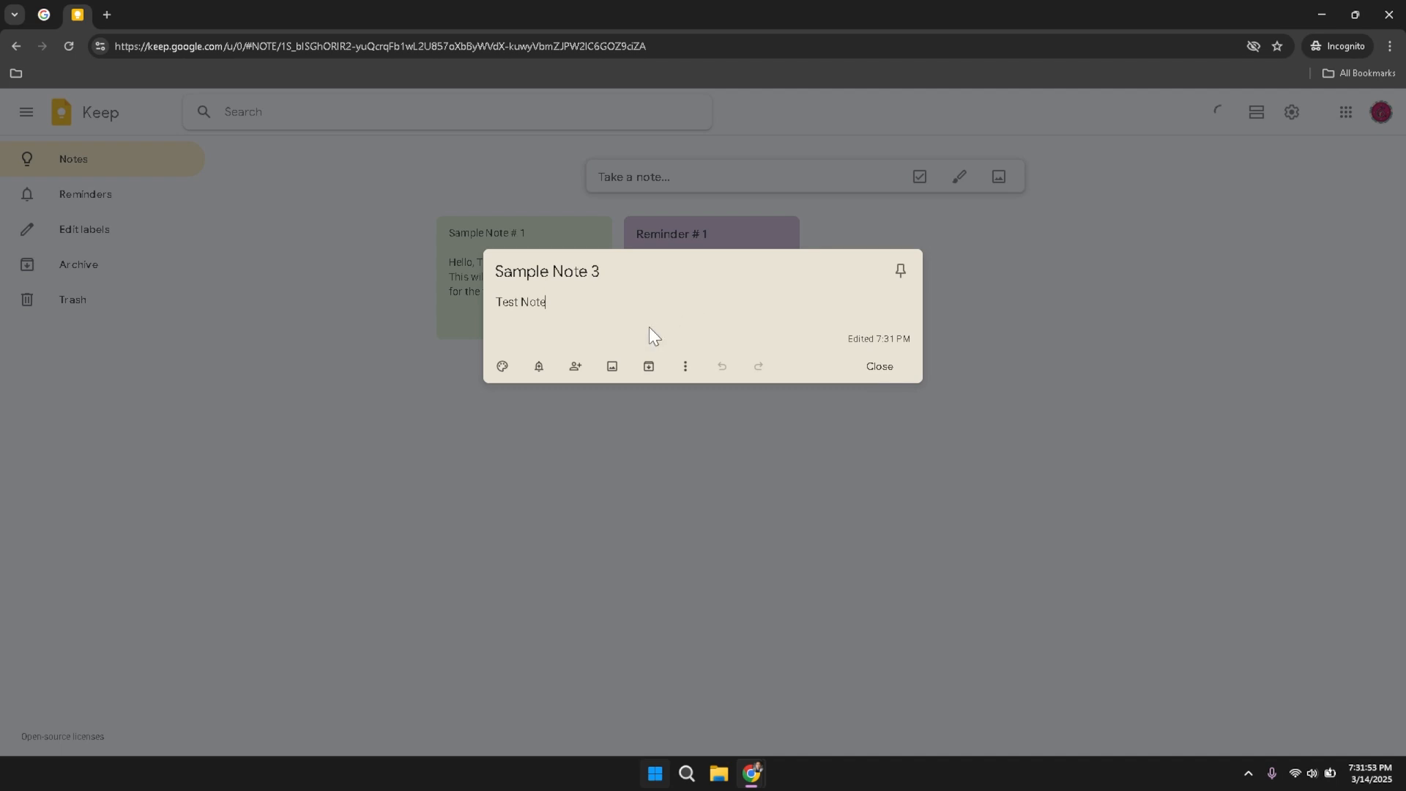
mouse_move(492, 372)
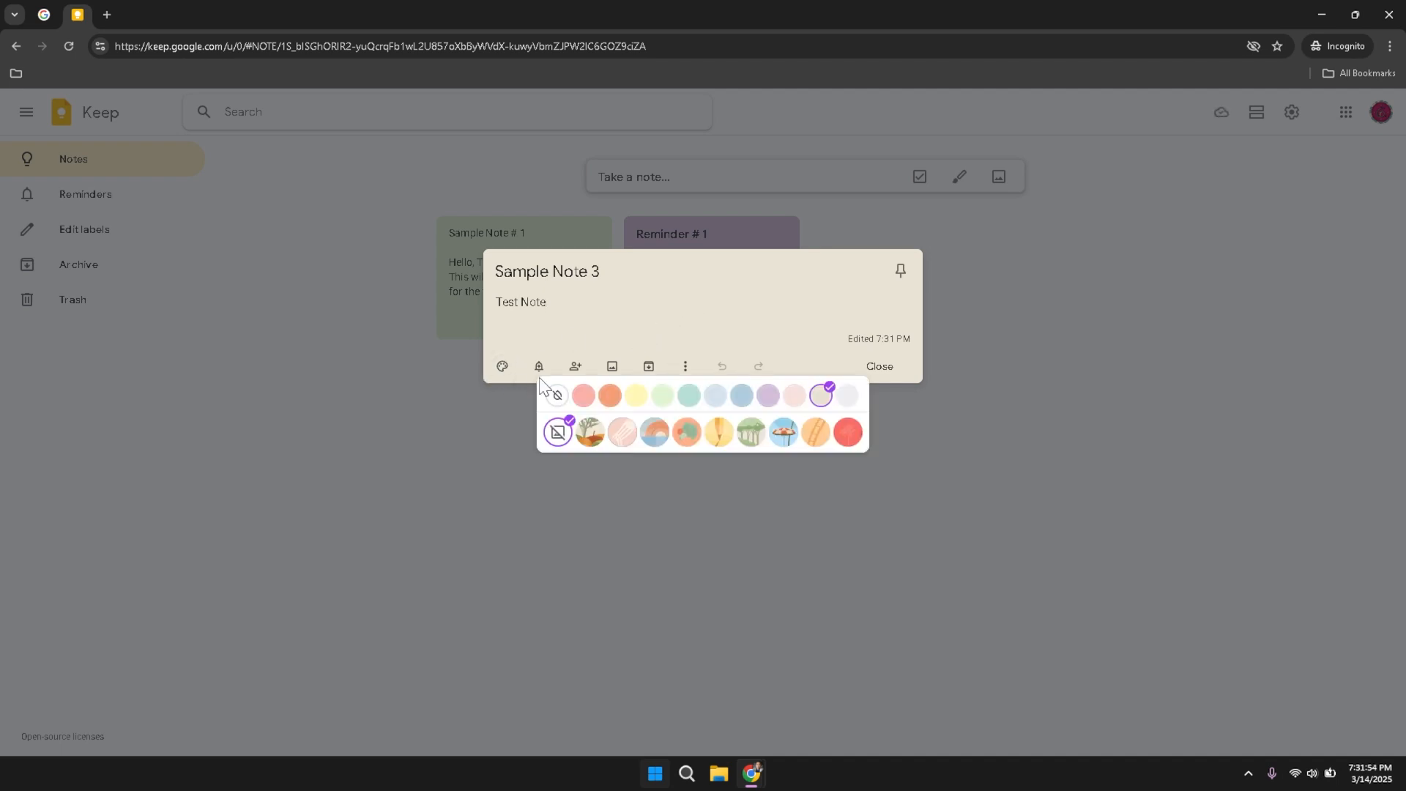
click(634, 404)
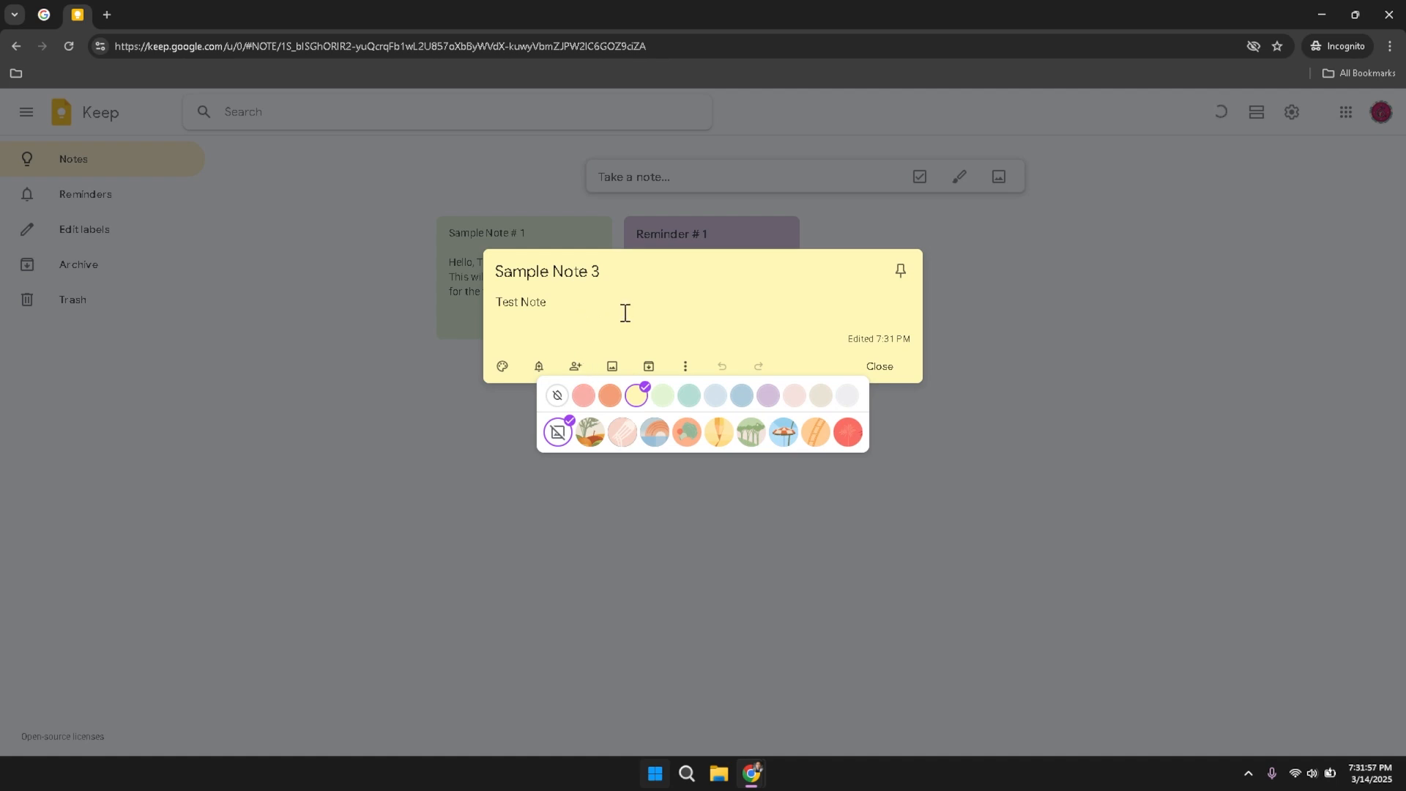
- Try two other background images on Sample Note 3 and apply the Notes background
click(664, 440)
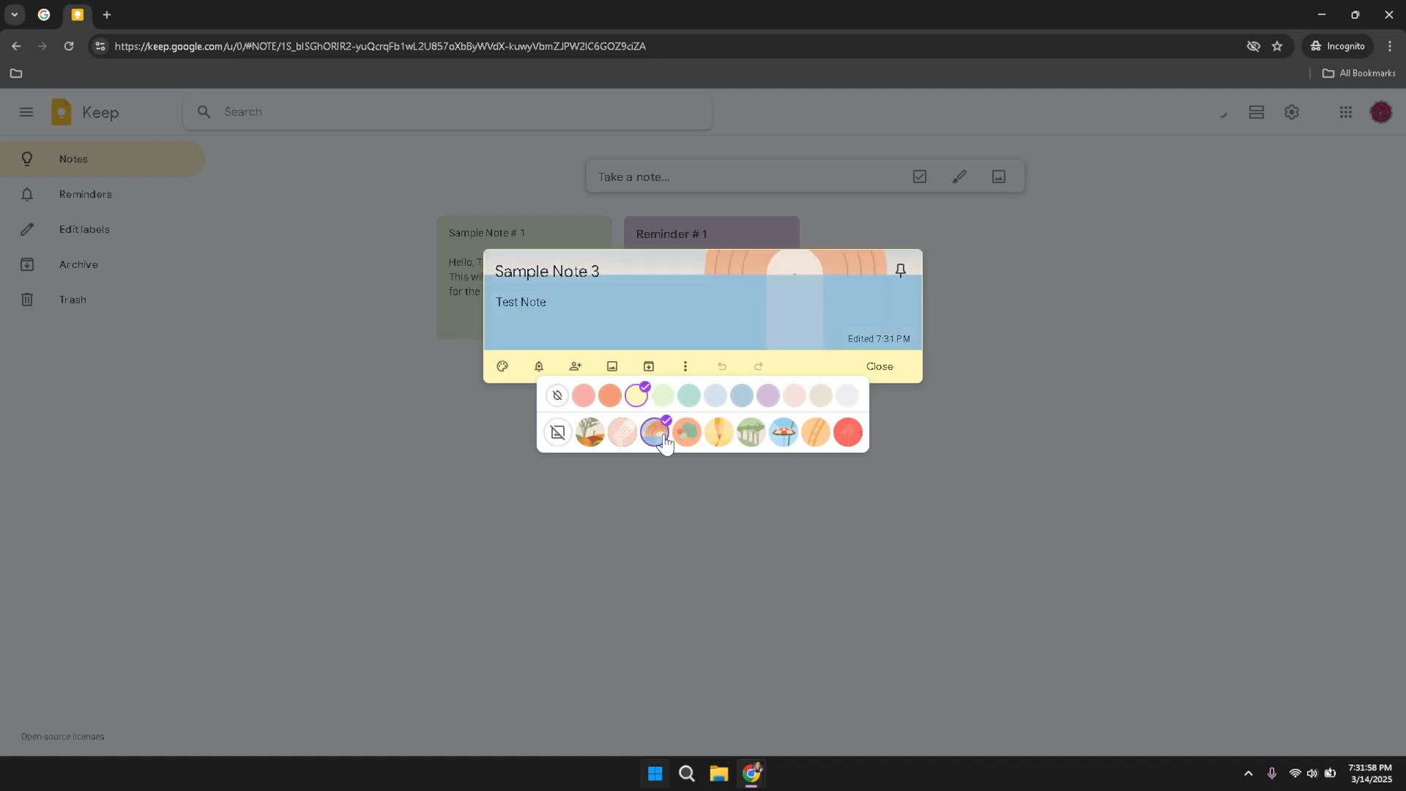
click(687, 434)
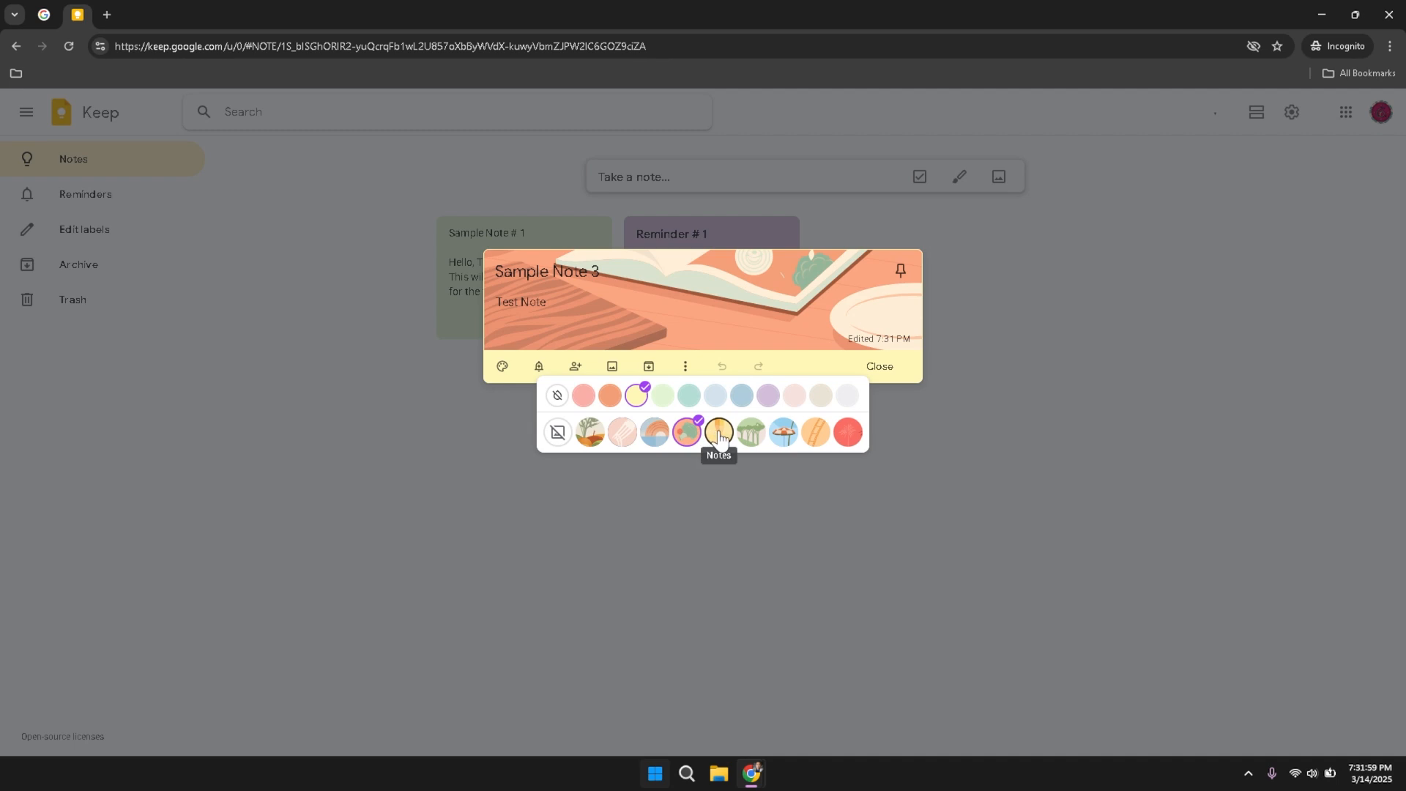
click(718, 436)
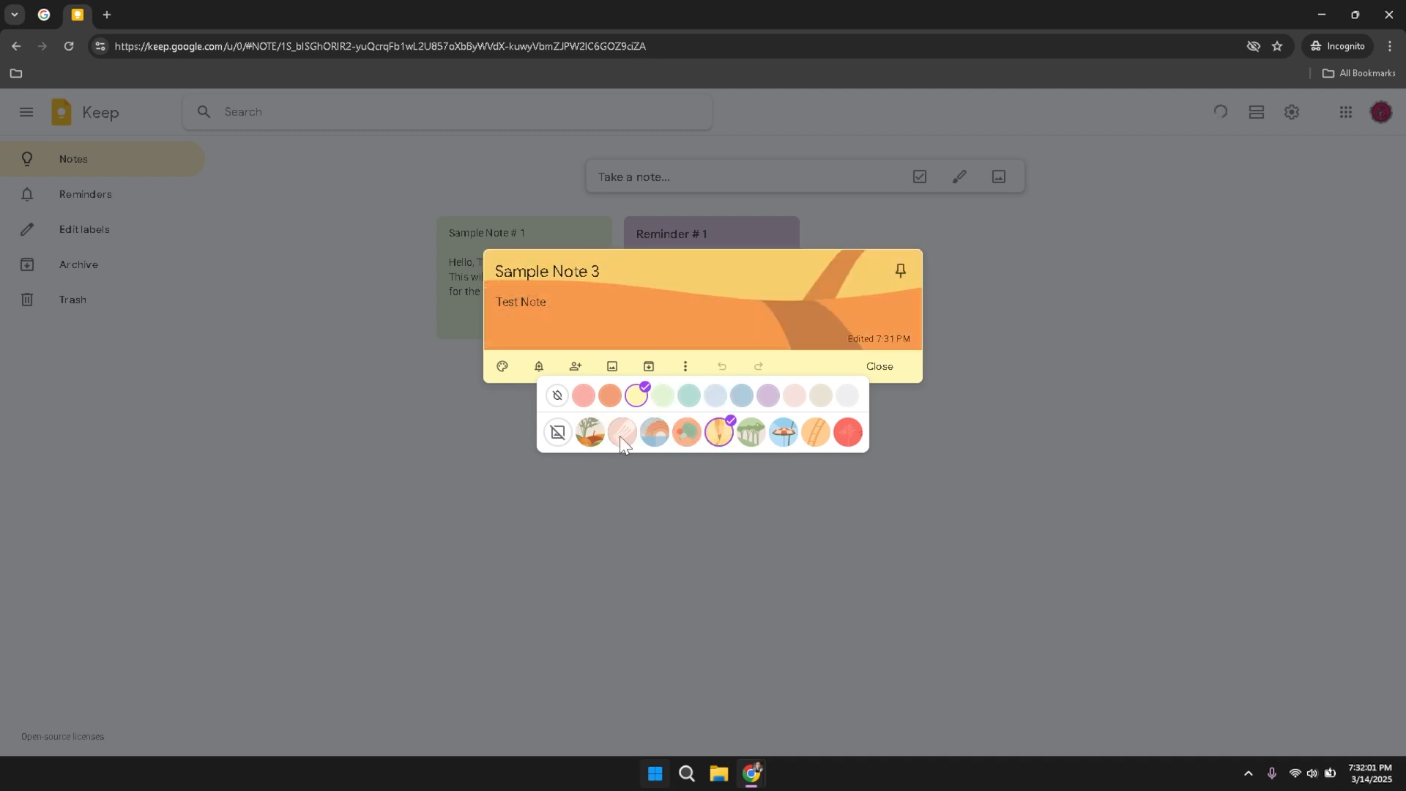
- Try the red background image on Sample Note 3, reapply the Notes background, and close the note
click(847, 432)
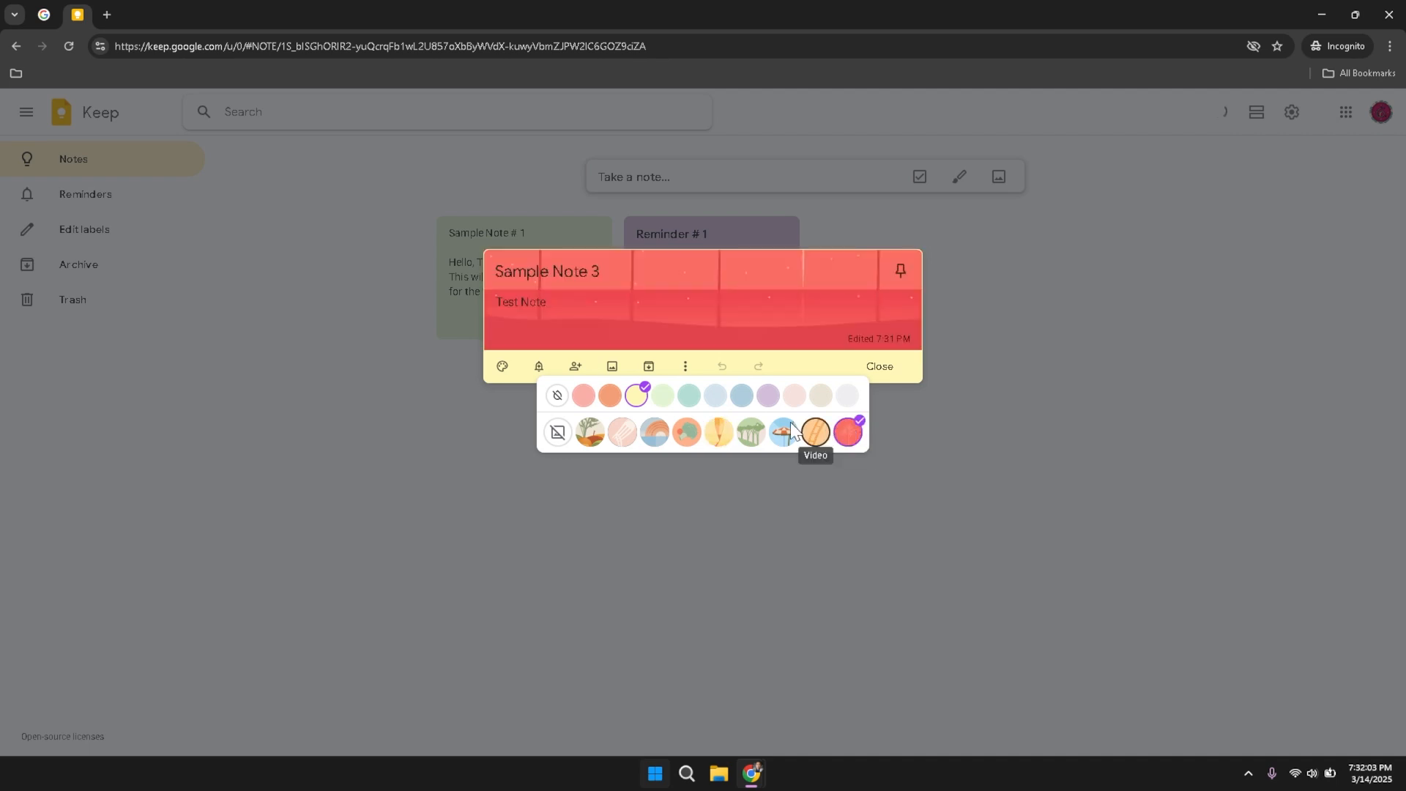
click(714, 433)
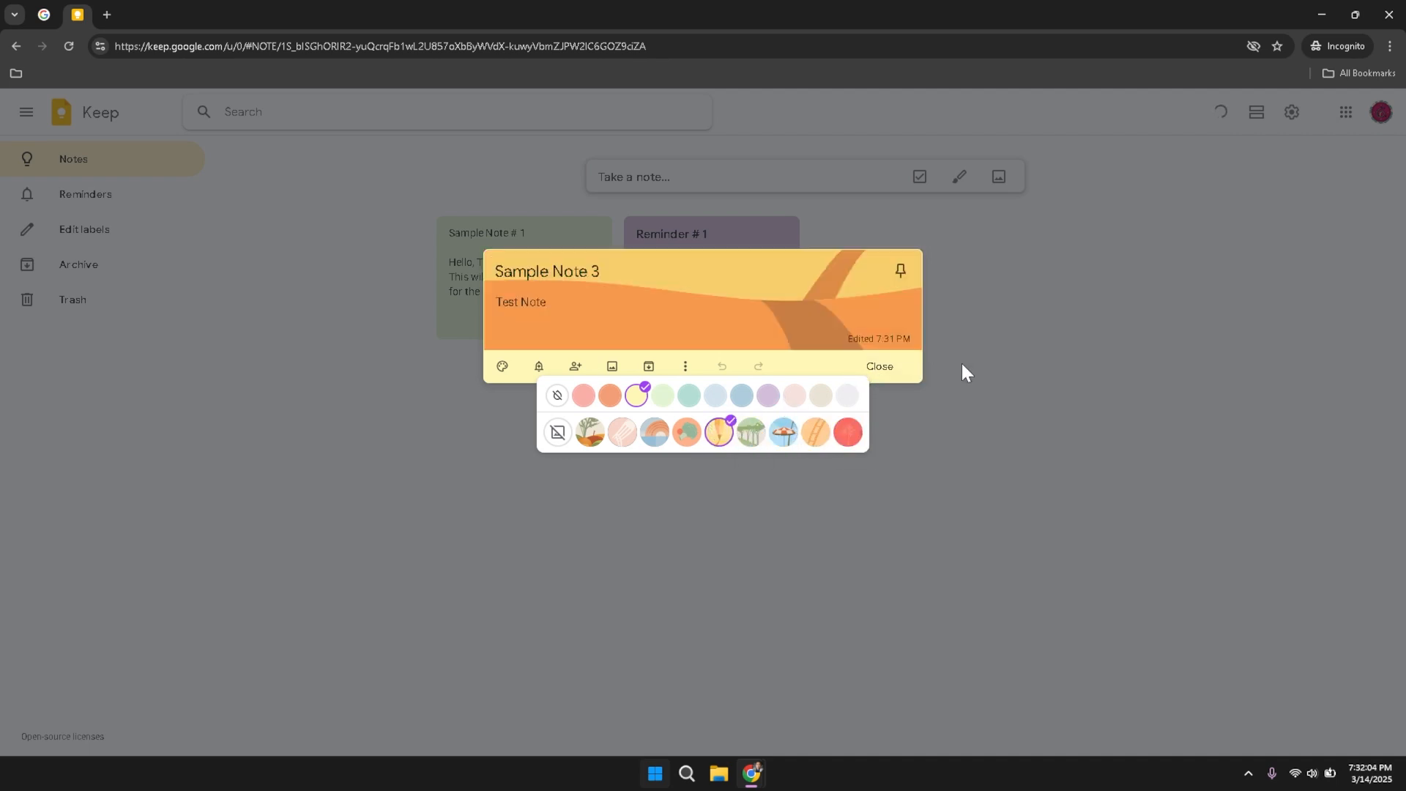
click(895, 370)
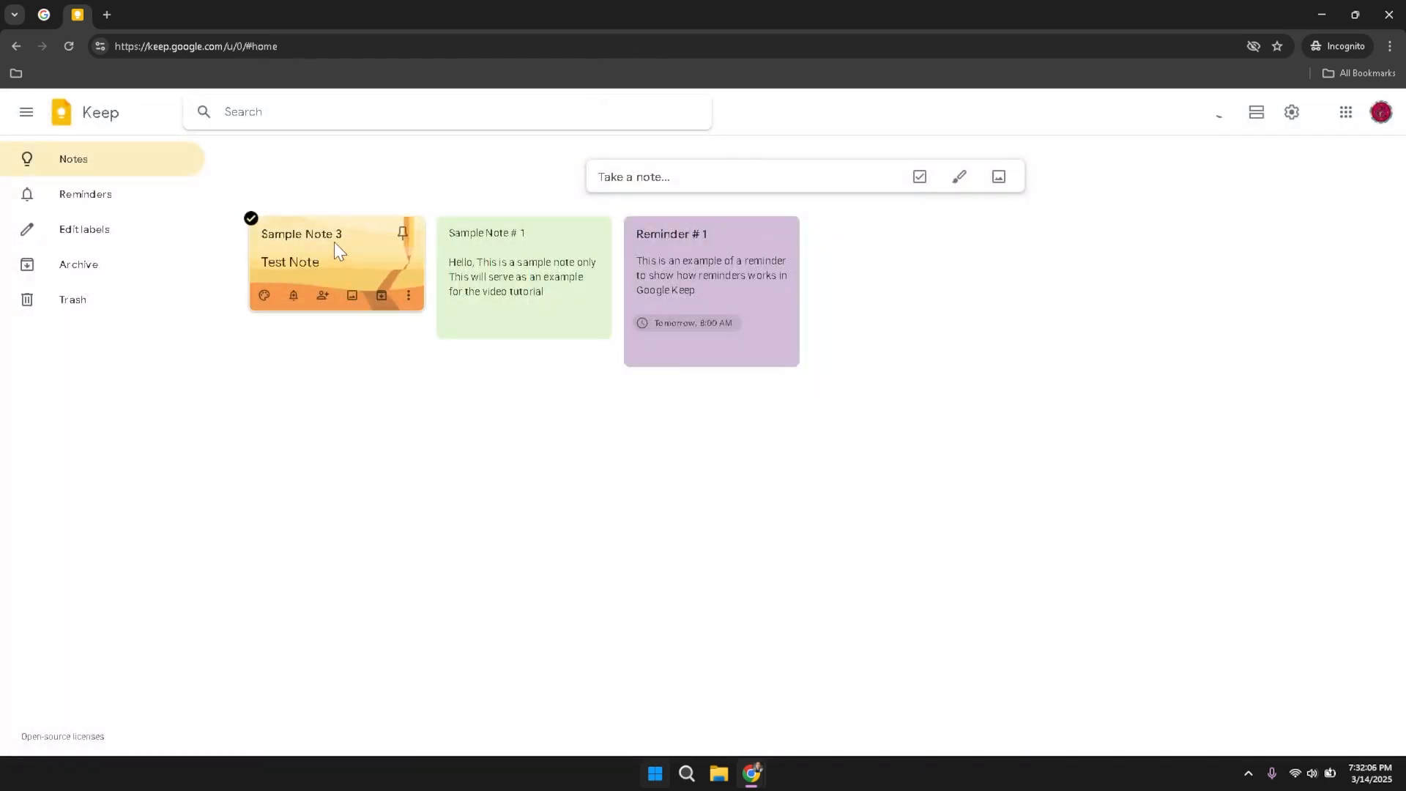
- Reopen Sample Note 3 and examine its reminder choices, collaborator settings, and additional note options without changing anything
click(334, 241)
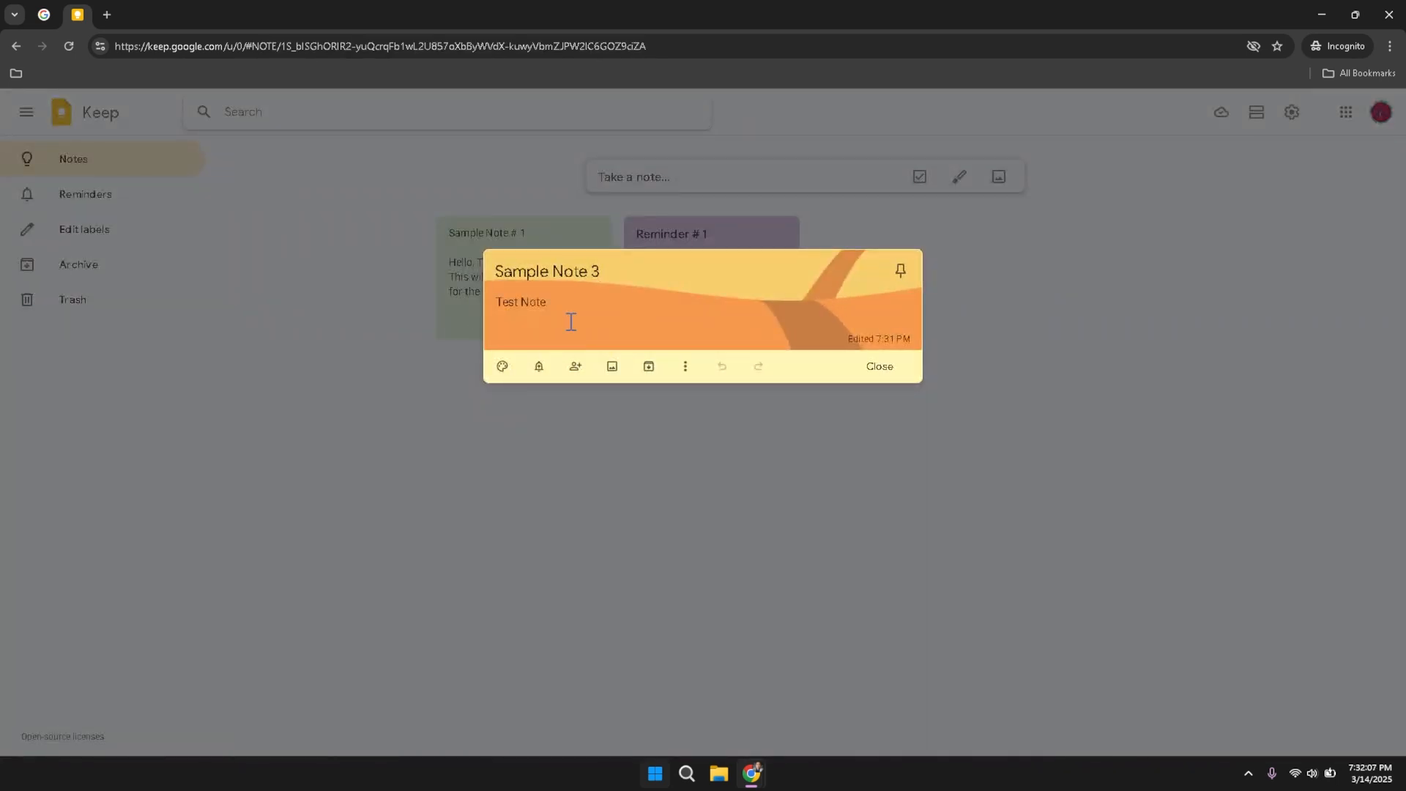
click(539, 367)
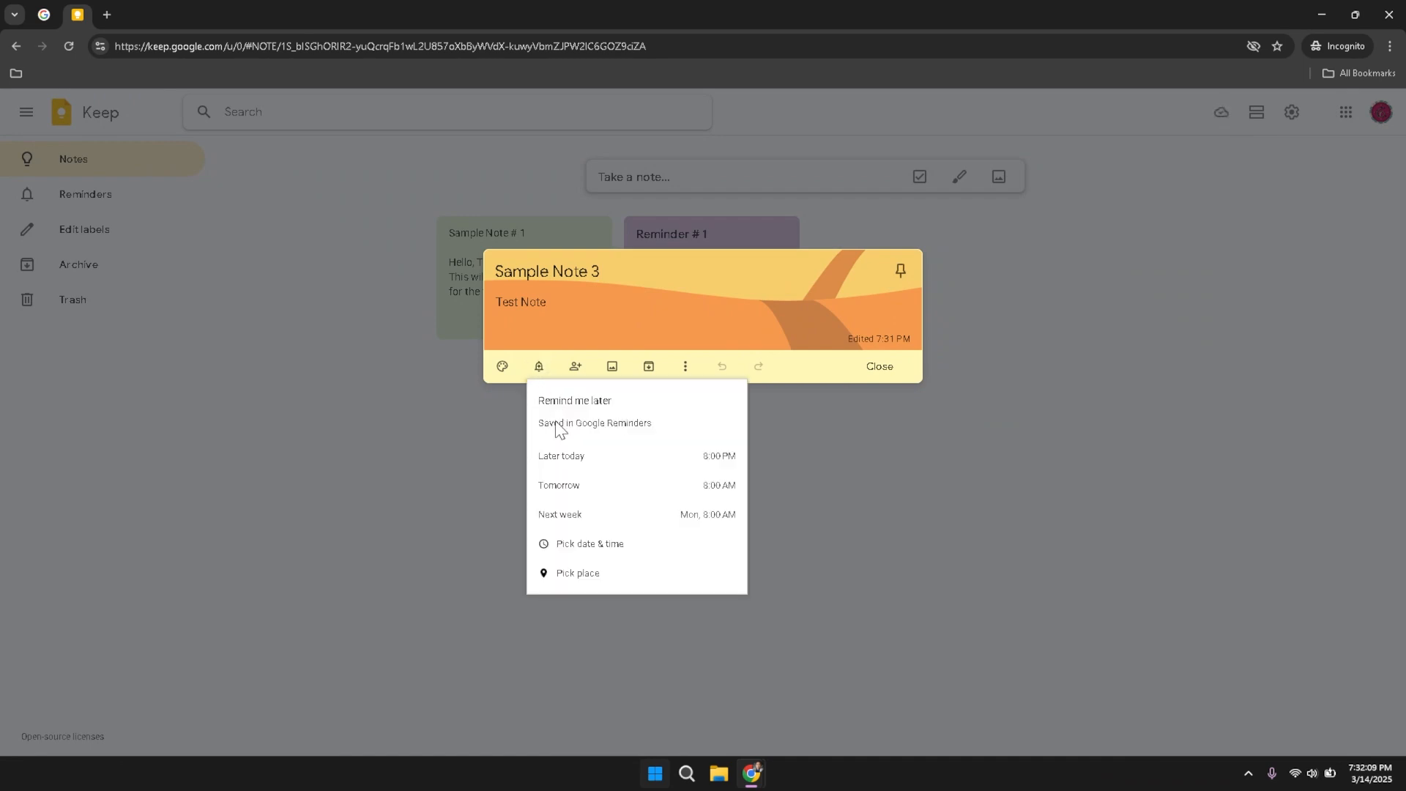
click(572, 370)
click(571, 368)
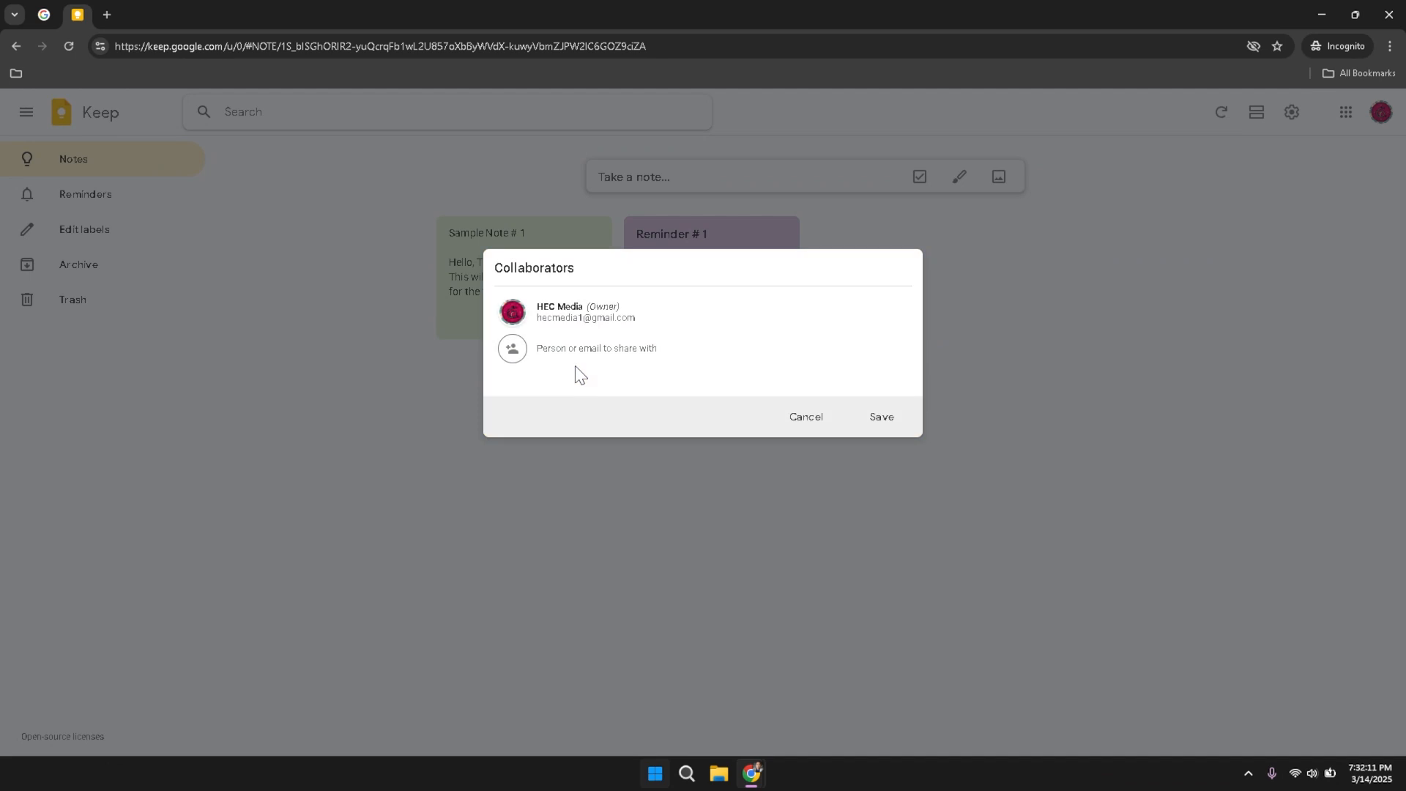
click(817, 424)
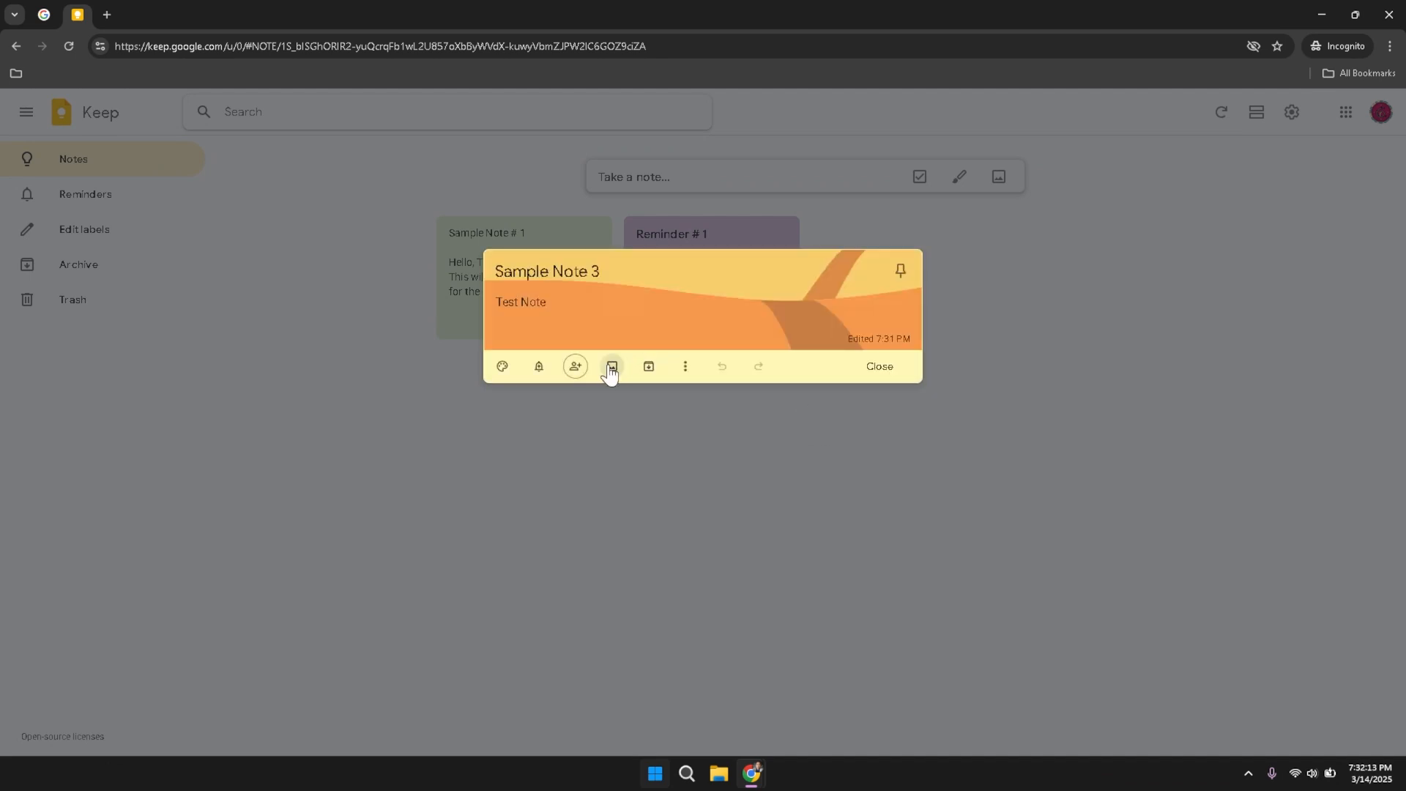
click(687, 374)
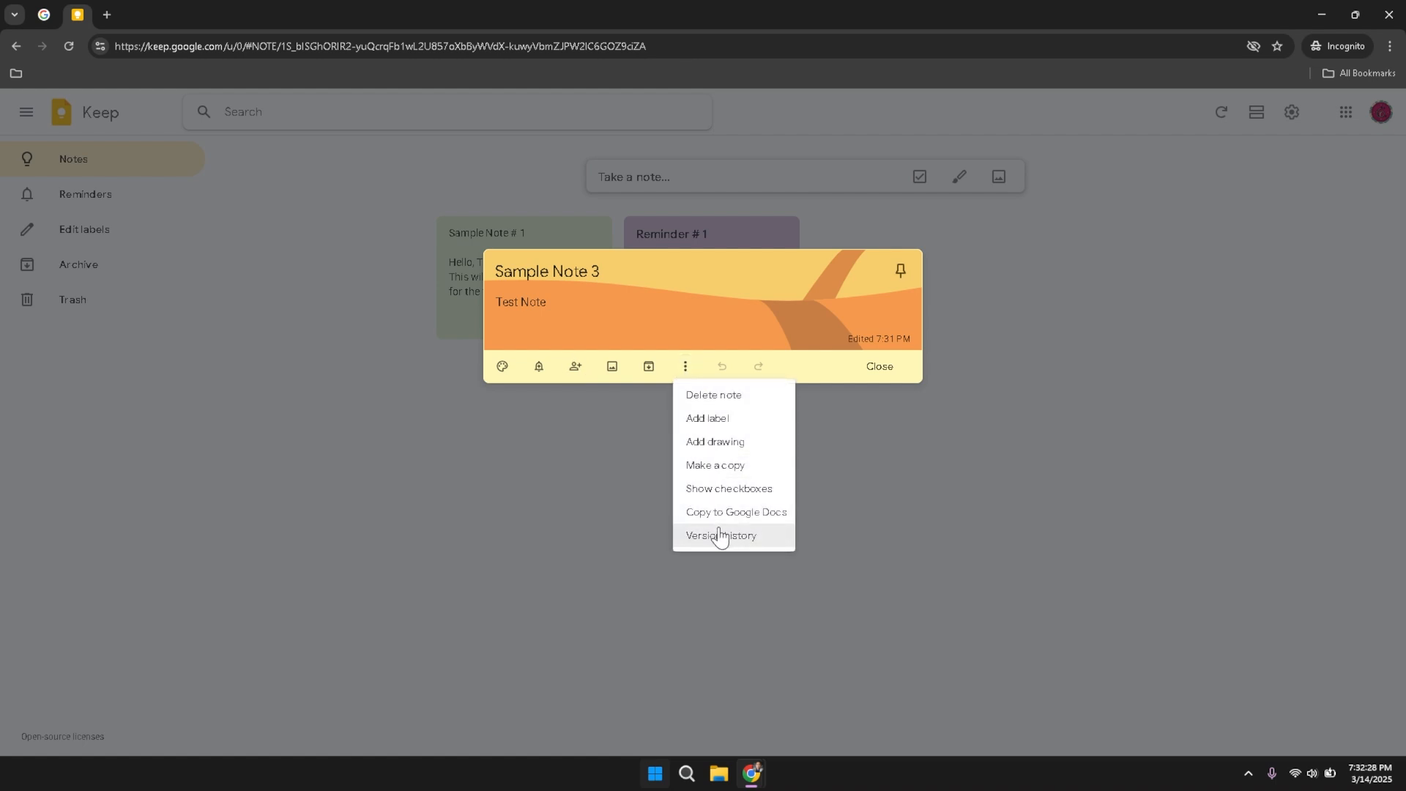
click(708, 371)
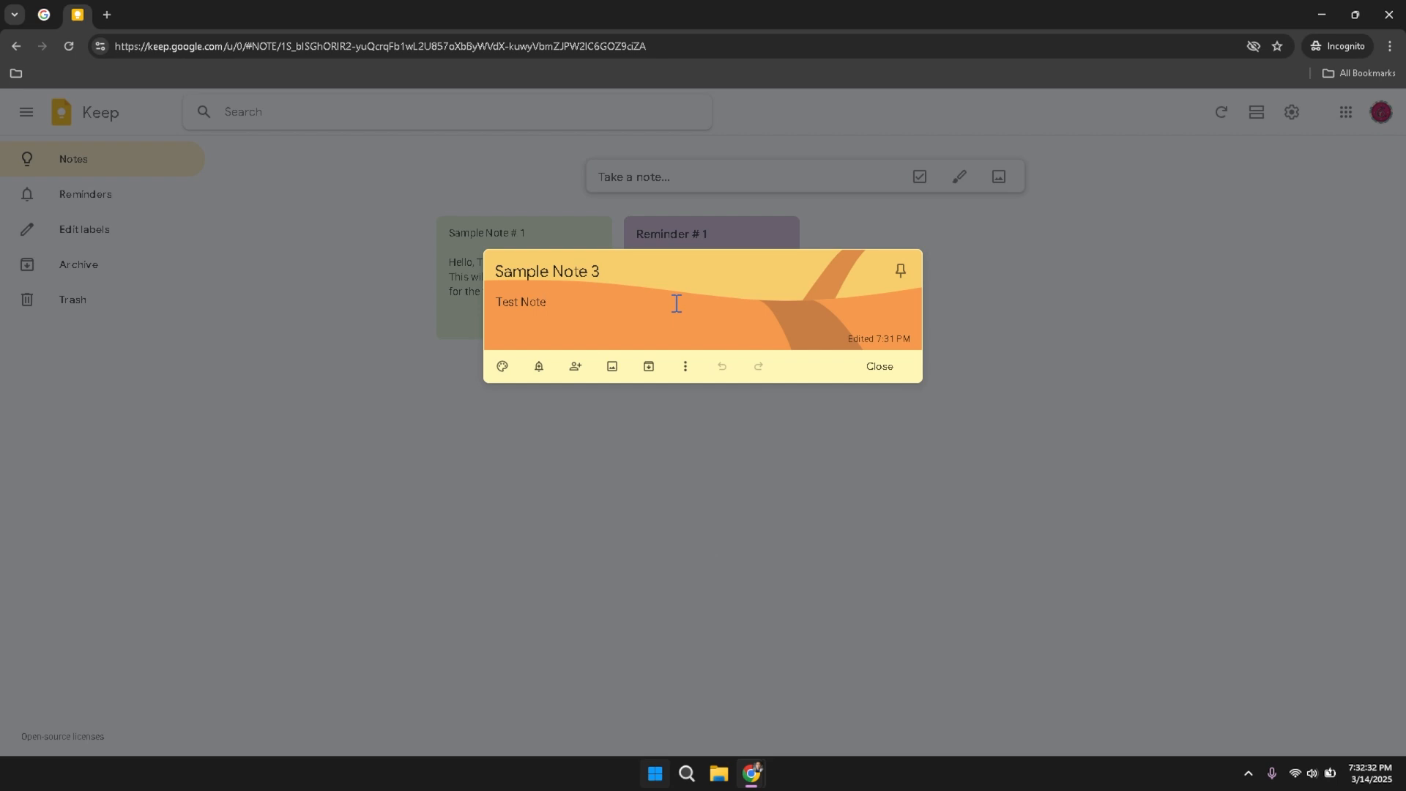
- Change the text of Sample Note 3 to "Test Notes", undo and redo the edit, and pin the closed note
text(s)
click(722, 366)
click(758, 367)
click(875, 375)
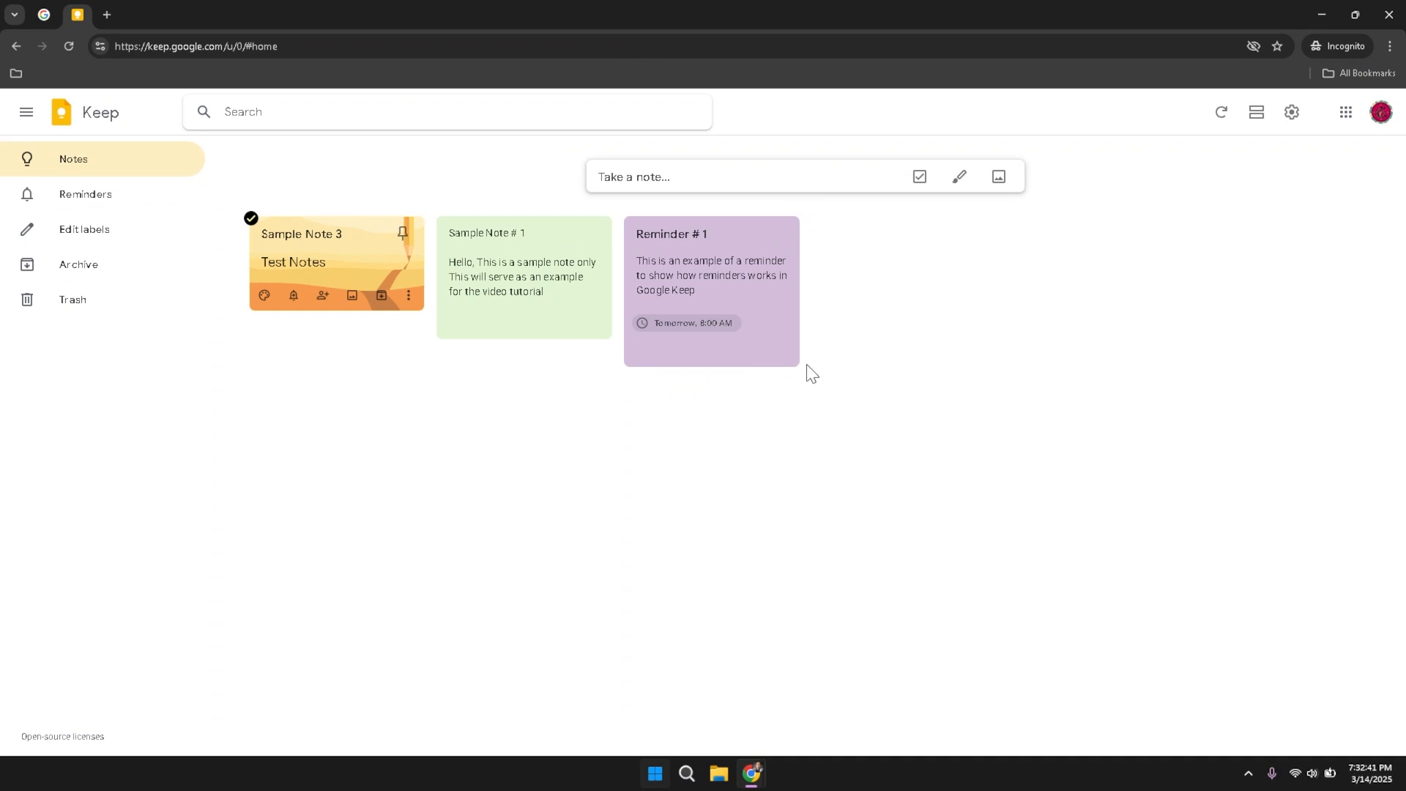
click(406, 233)
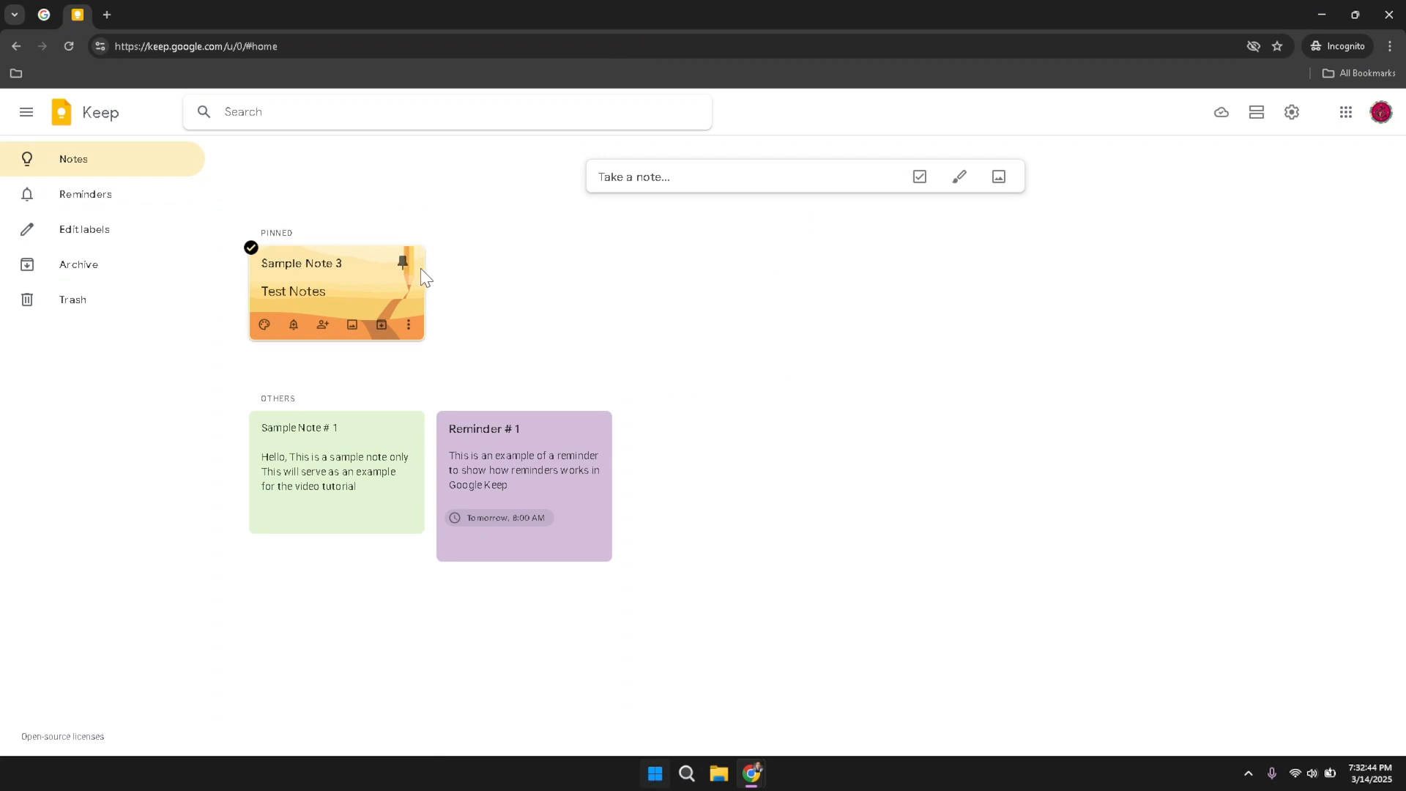
- View the Reminders section and create a label named "Label # 1"
click(103, 197)
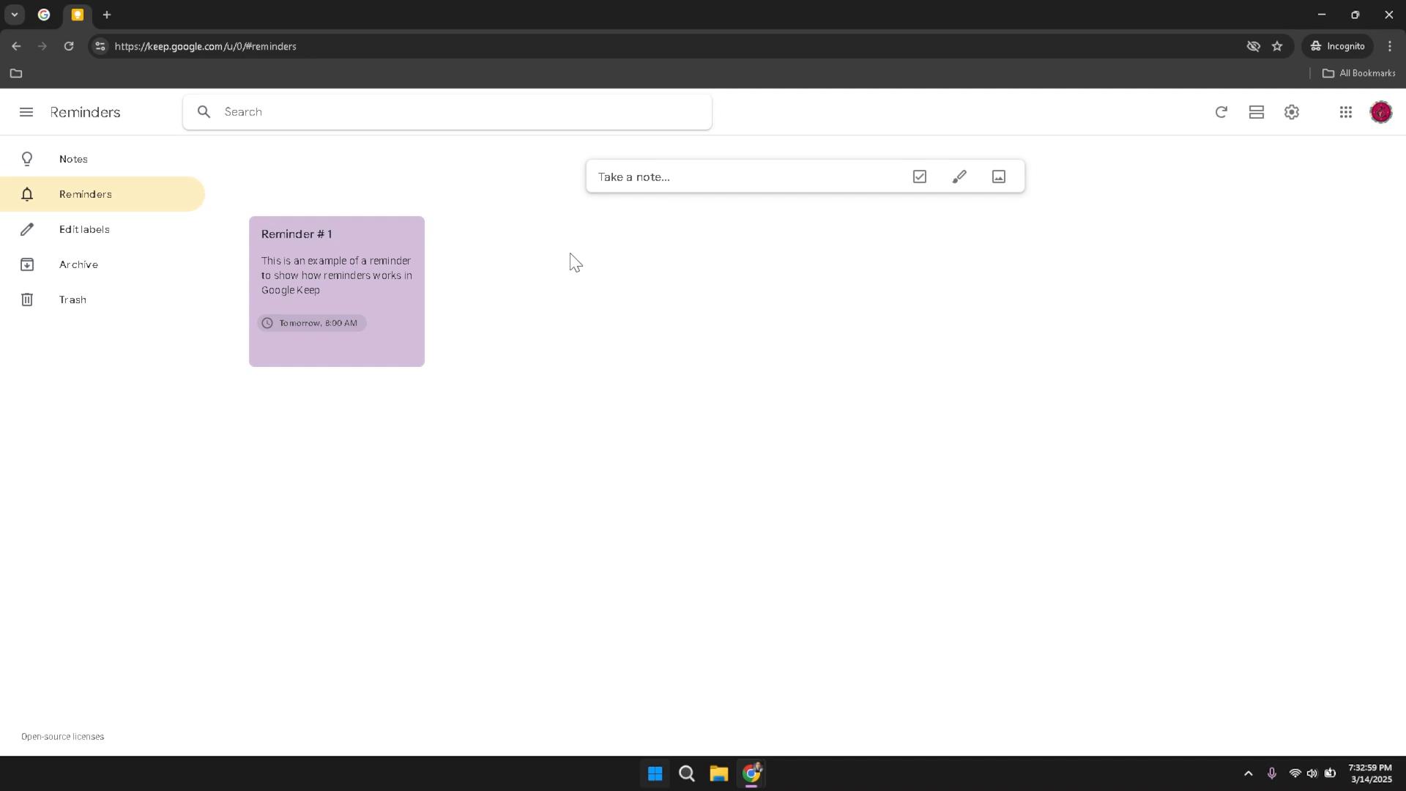
click(94, 240)
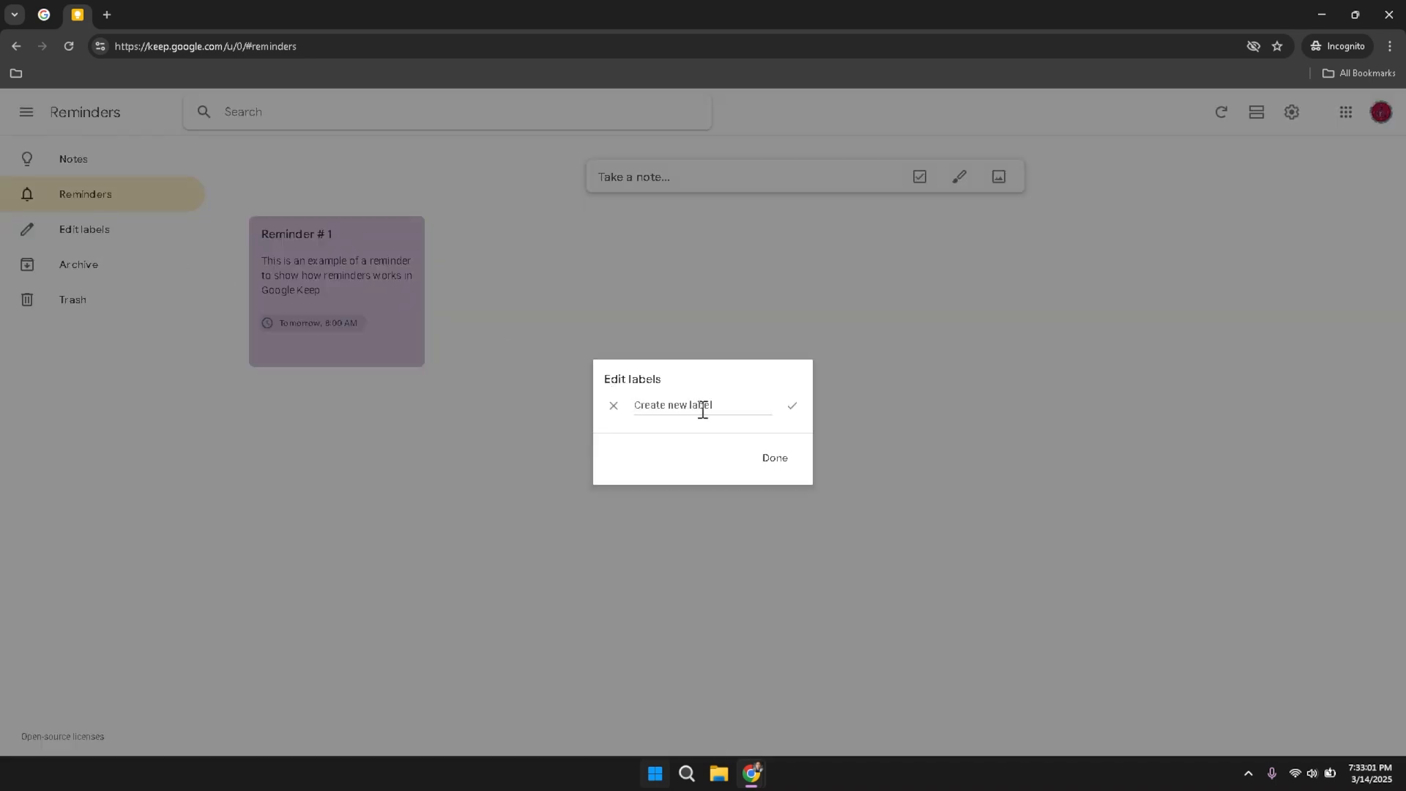
text(Label)
text(# 1)
key(Return)
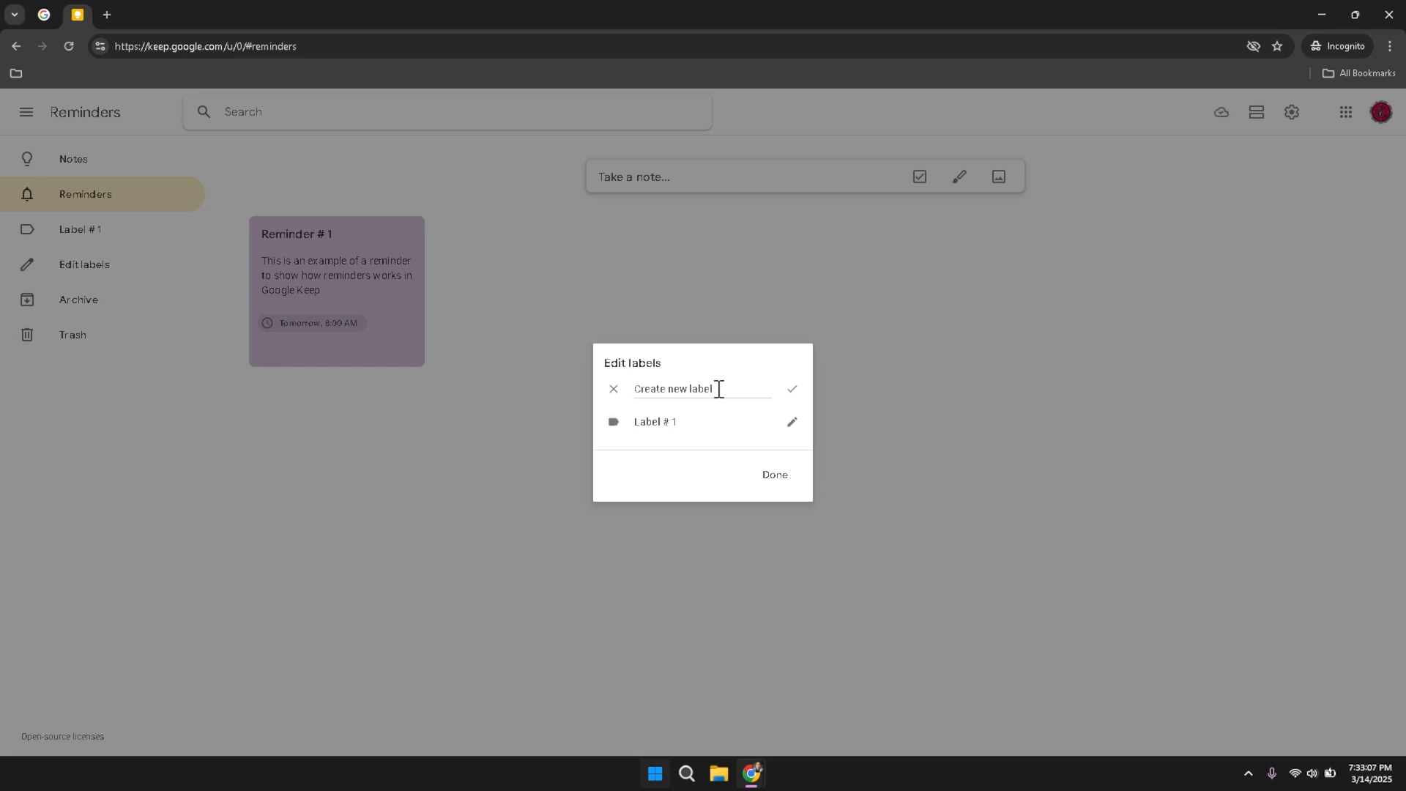
- Create a second label named "Label # 2" and finish editing the labels
text(Lavbe)
text(el 2)
key(BackSpace)
text(# 2)
key(Return)
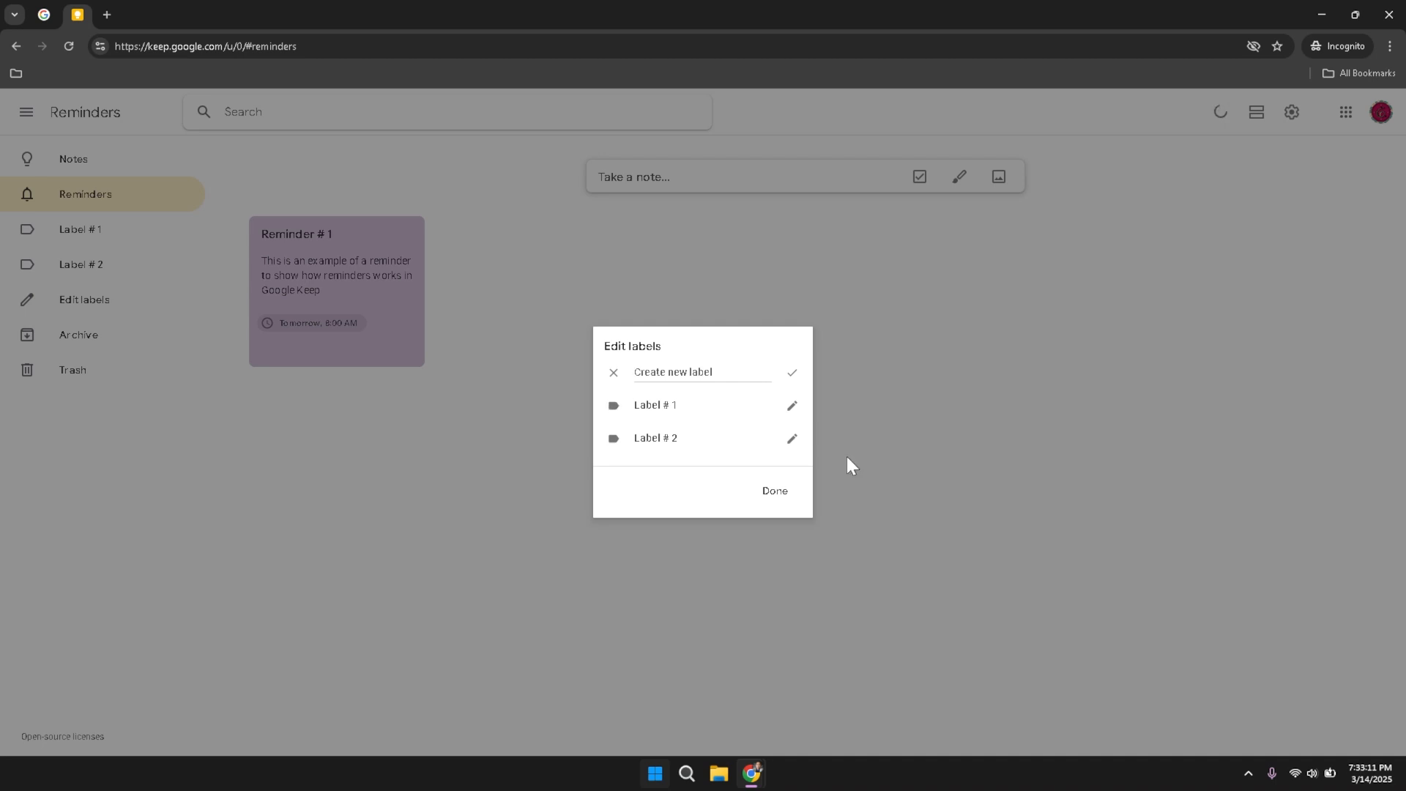
click(789, 503)
click(788, 504)
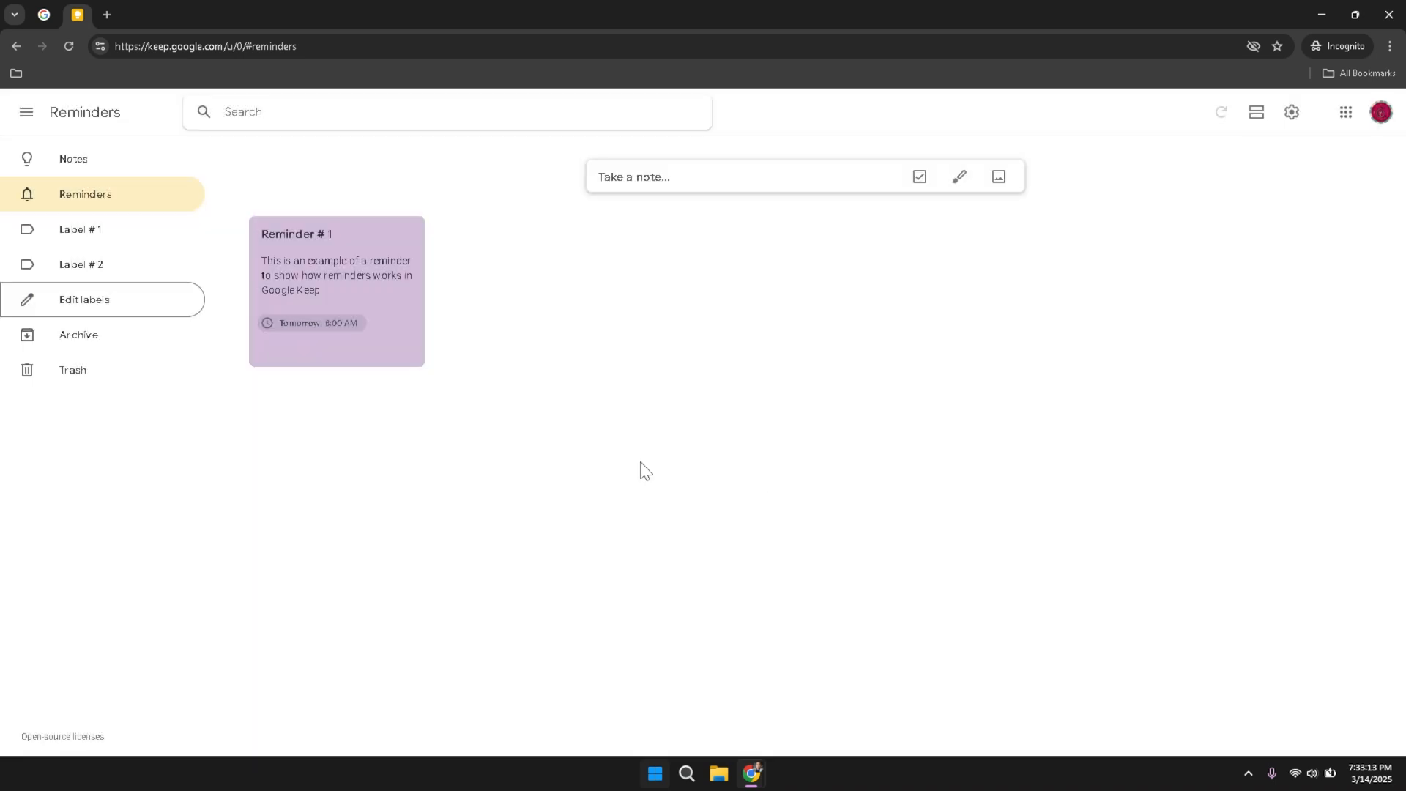
- Open Sample Archived Note in the Archive section, unarchive it, and undo the unarchiving
click(99, 334)
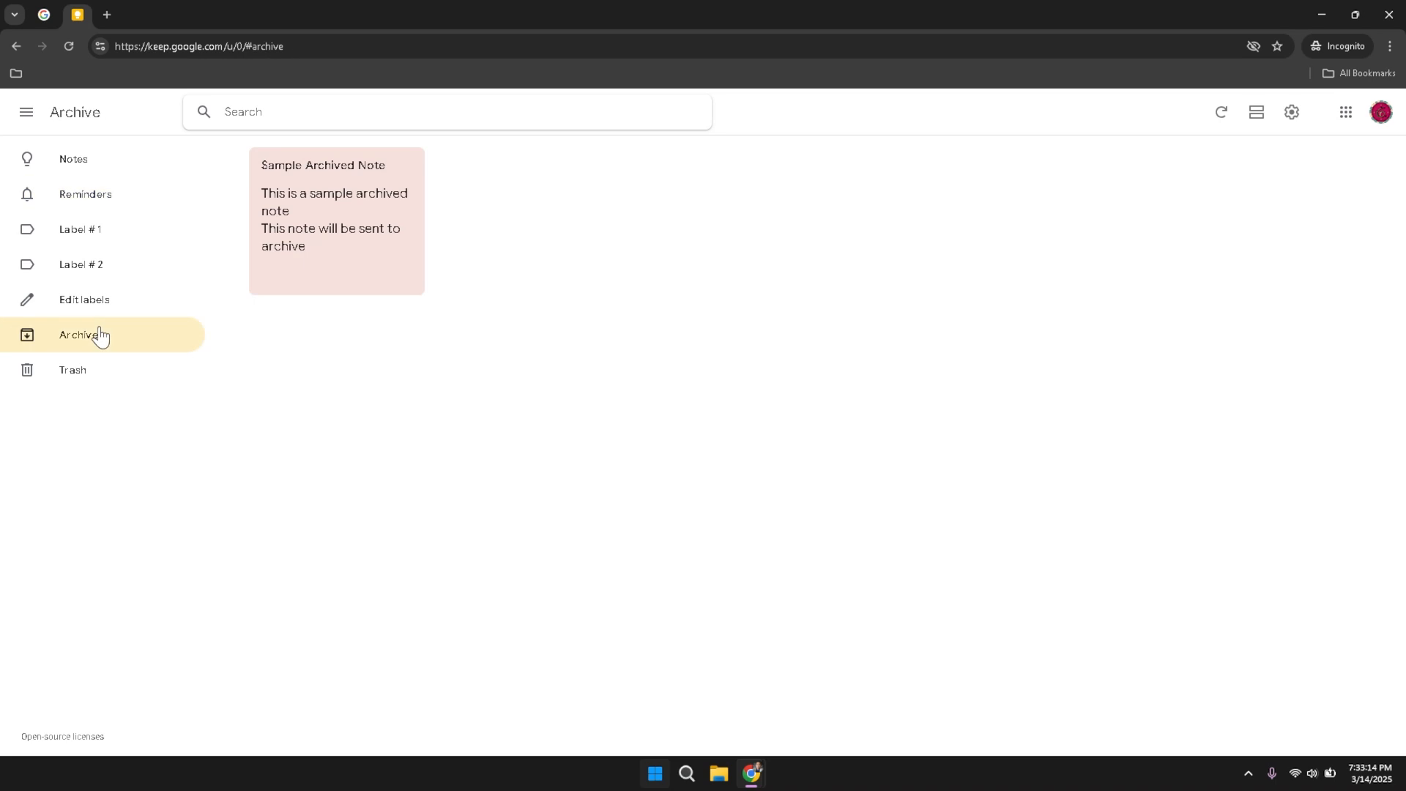
mouse_move(314, 238)
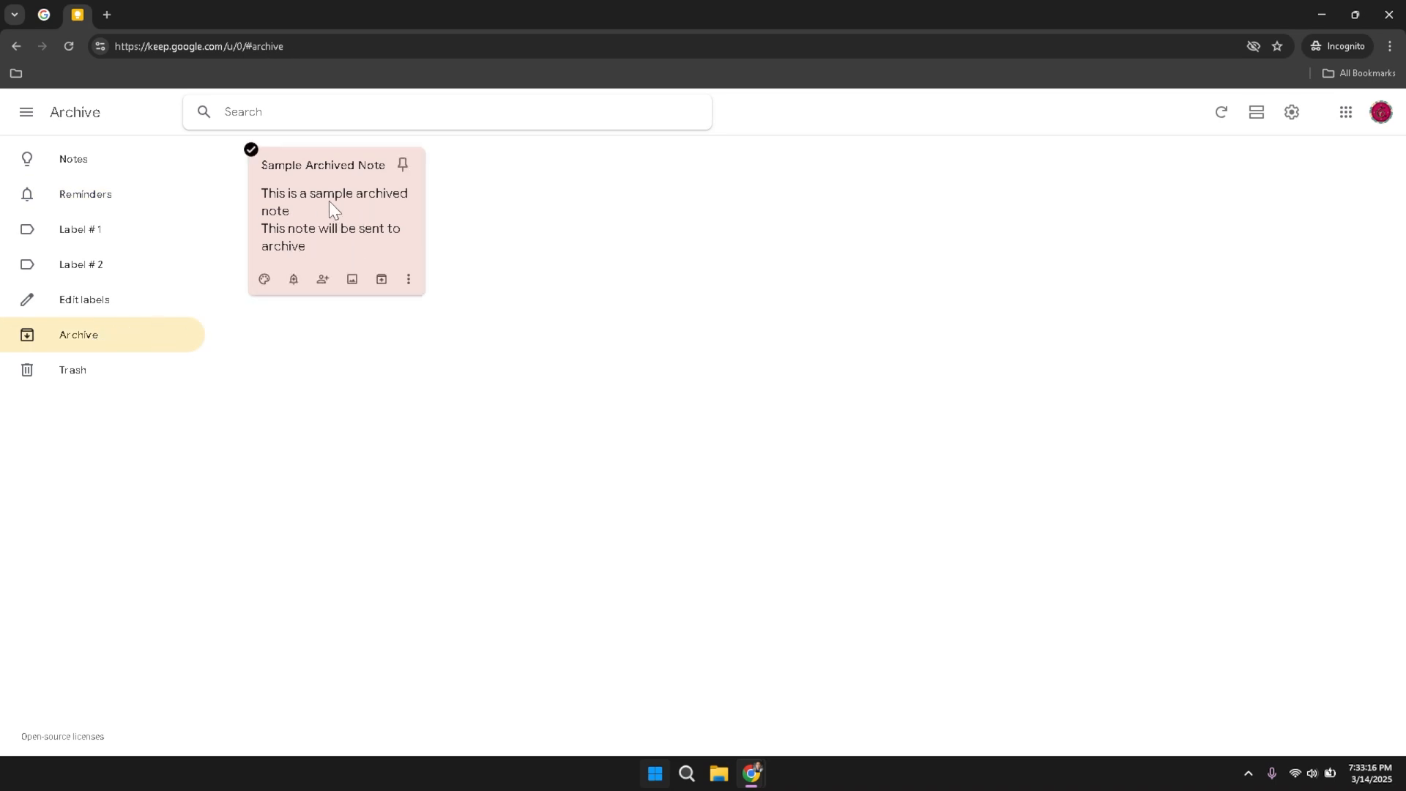
click(331, 210)
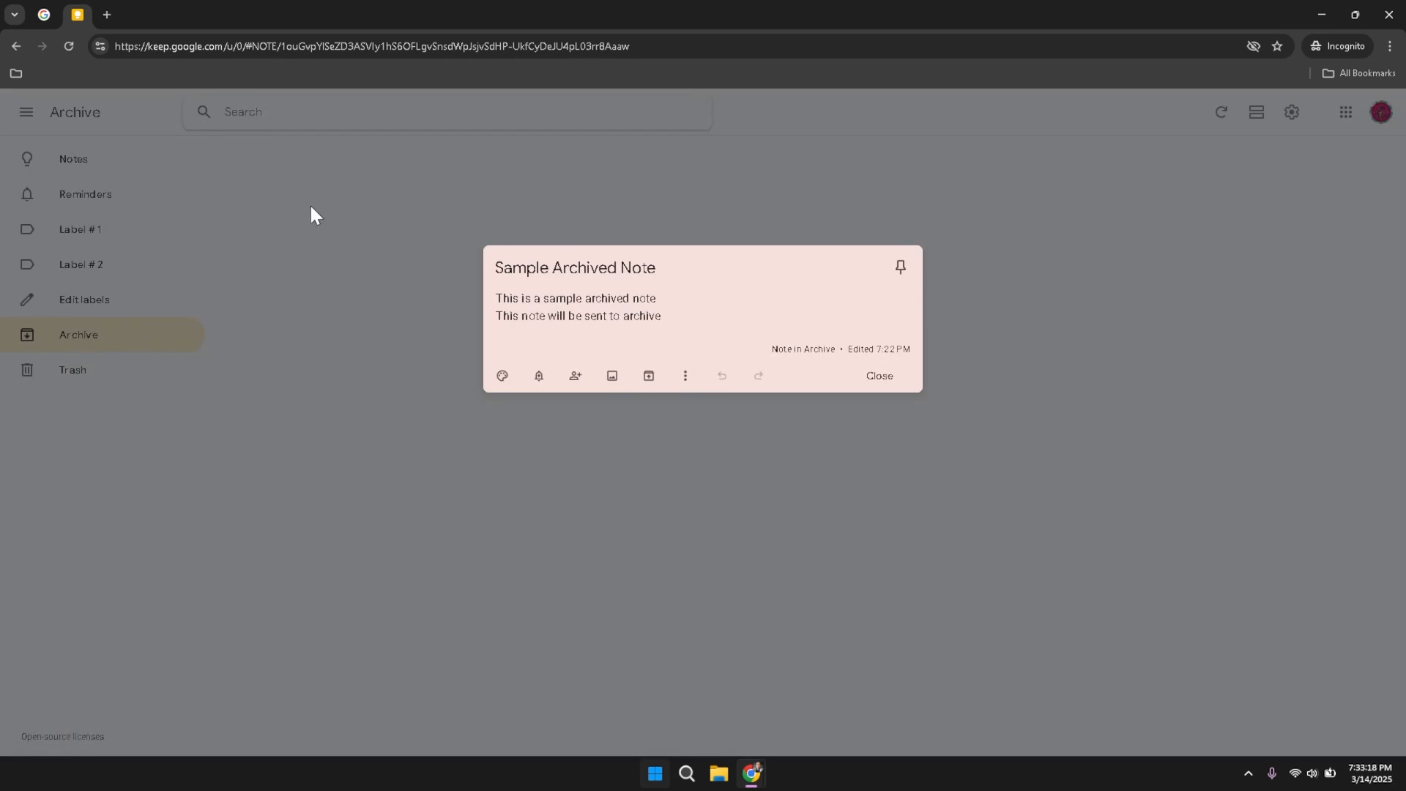
click(647, 376)
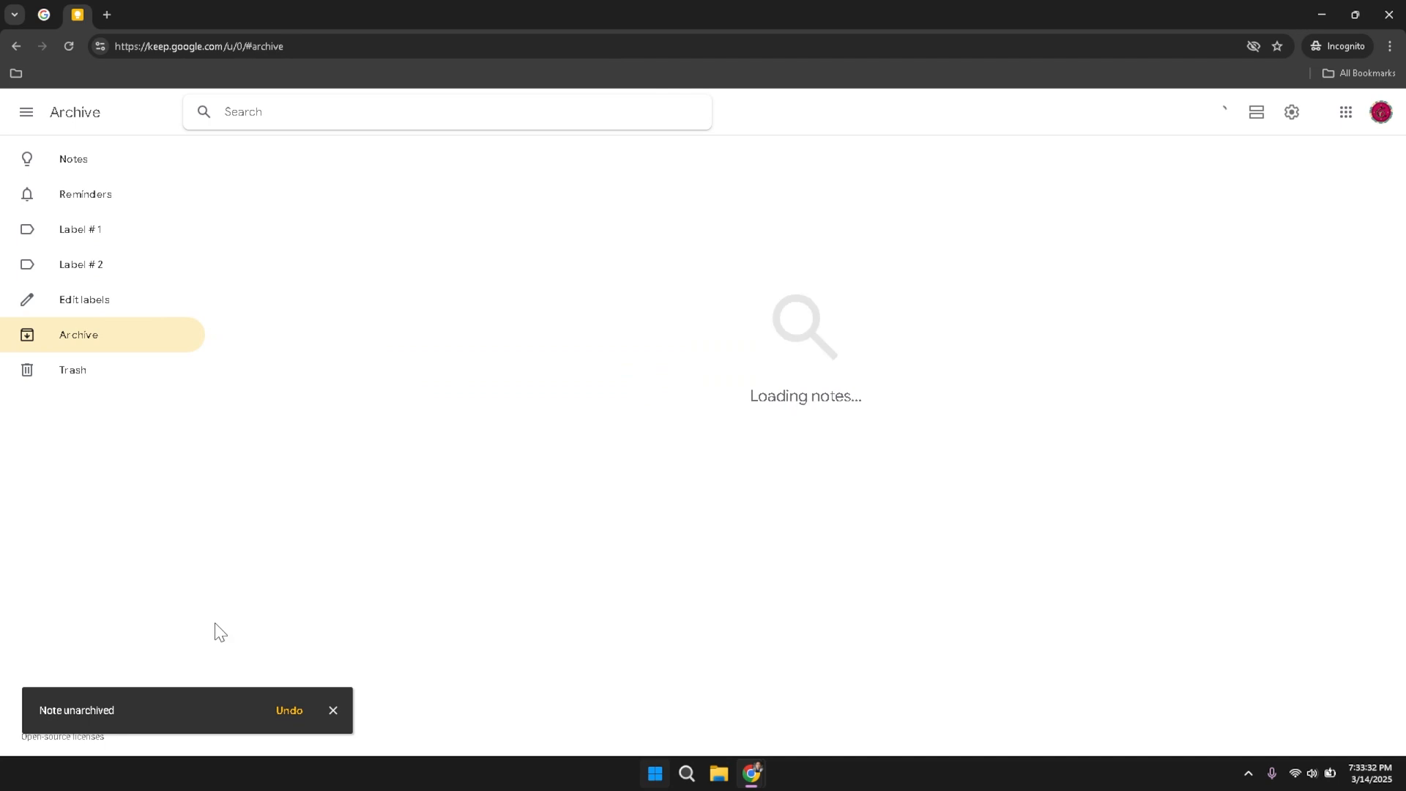
click(290, 710)
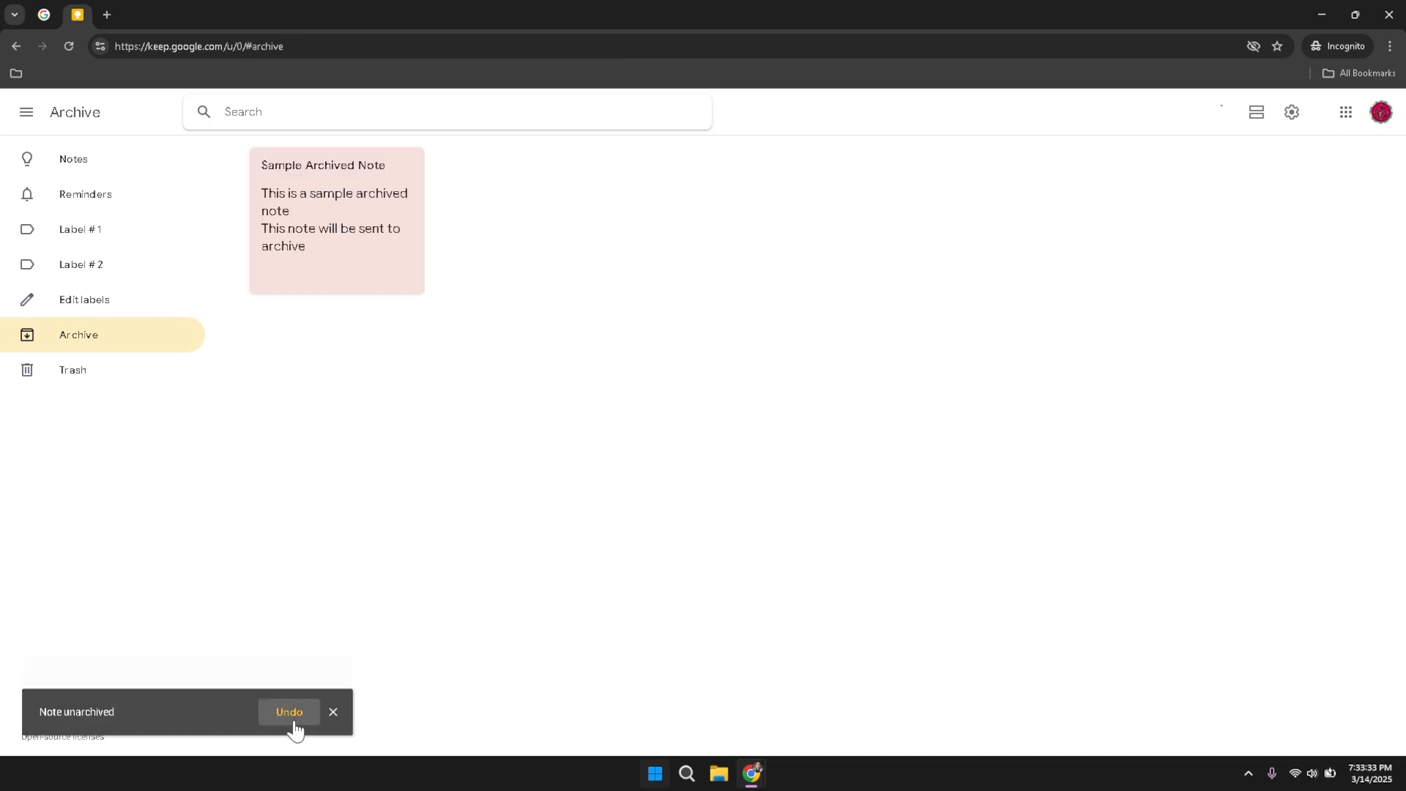
- View the Trash section, open Sample Deleted Note to examine its options, and close it
click(98, 376)
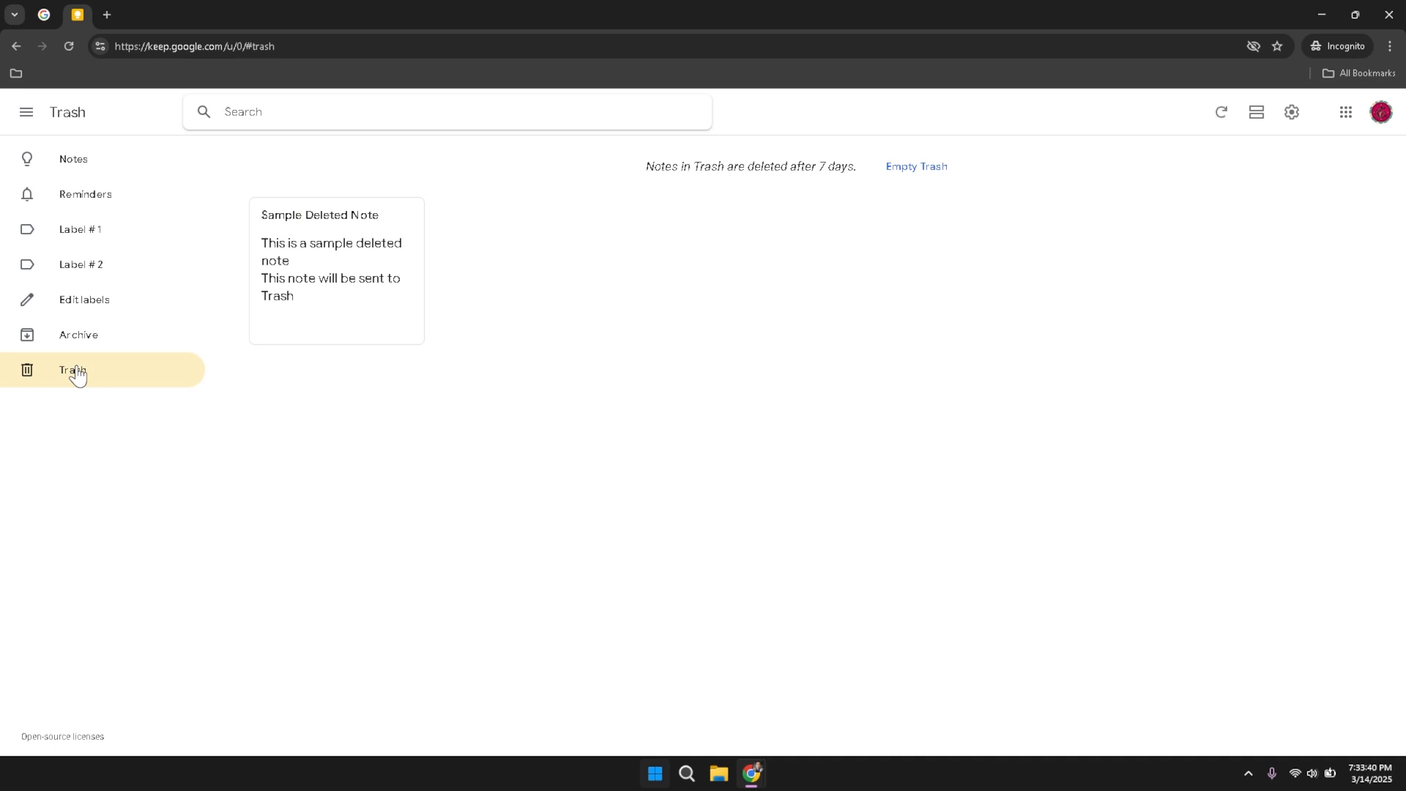
mouse_move(351, 213)
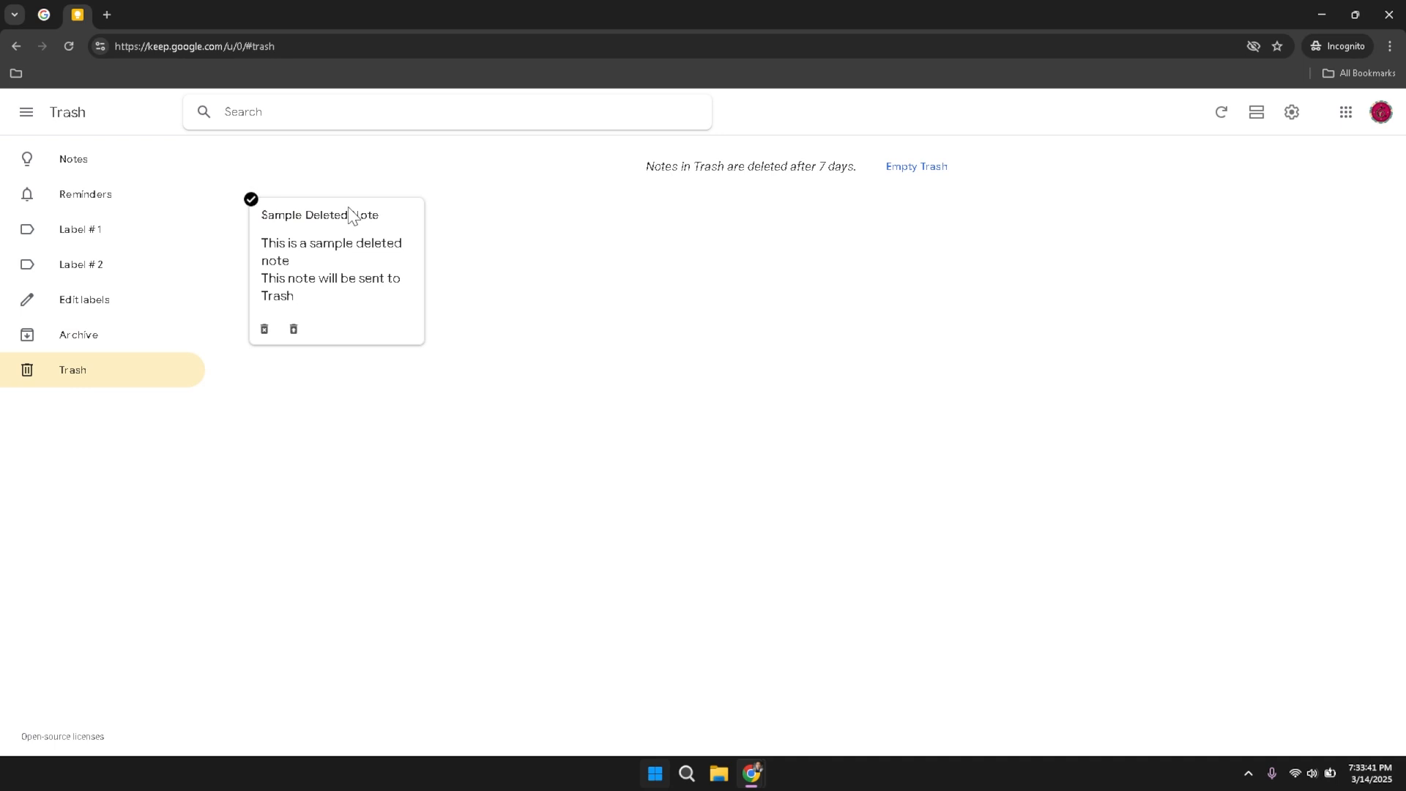
click(348, 246)
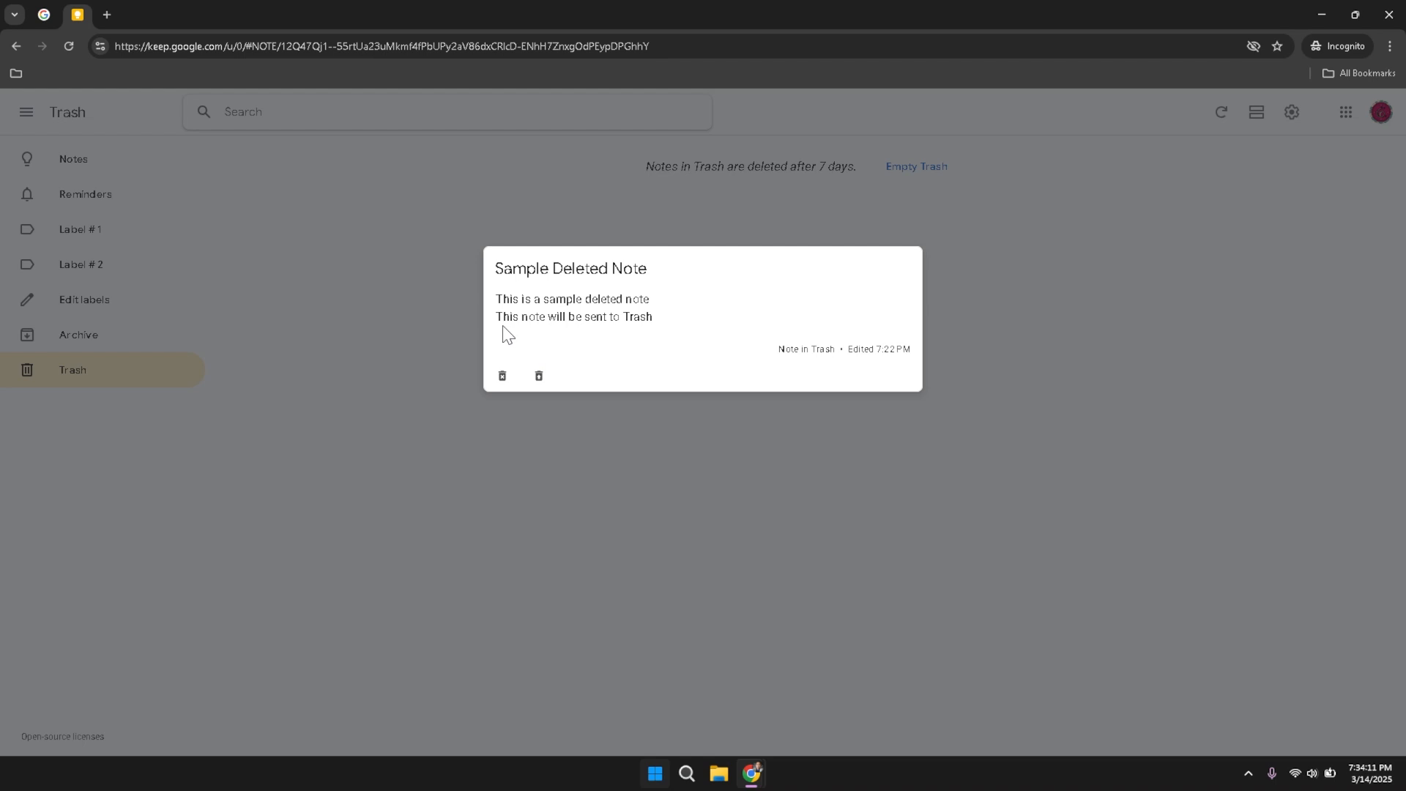
click(396, 347)
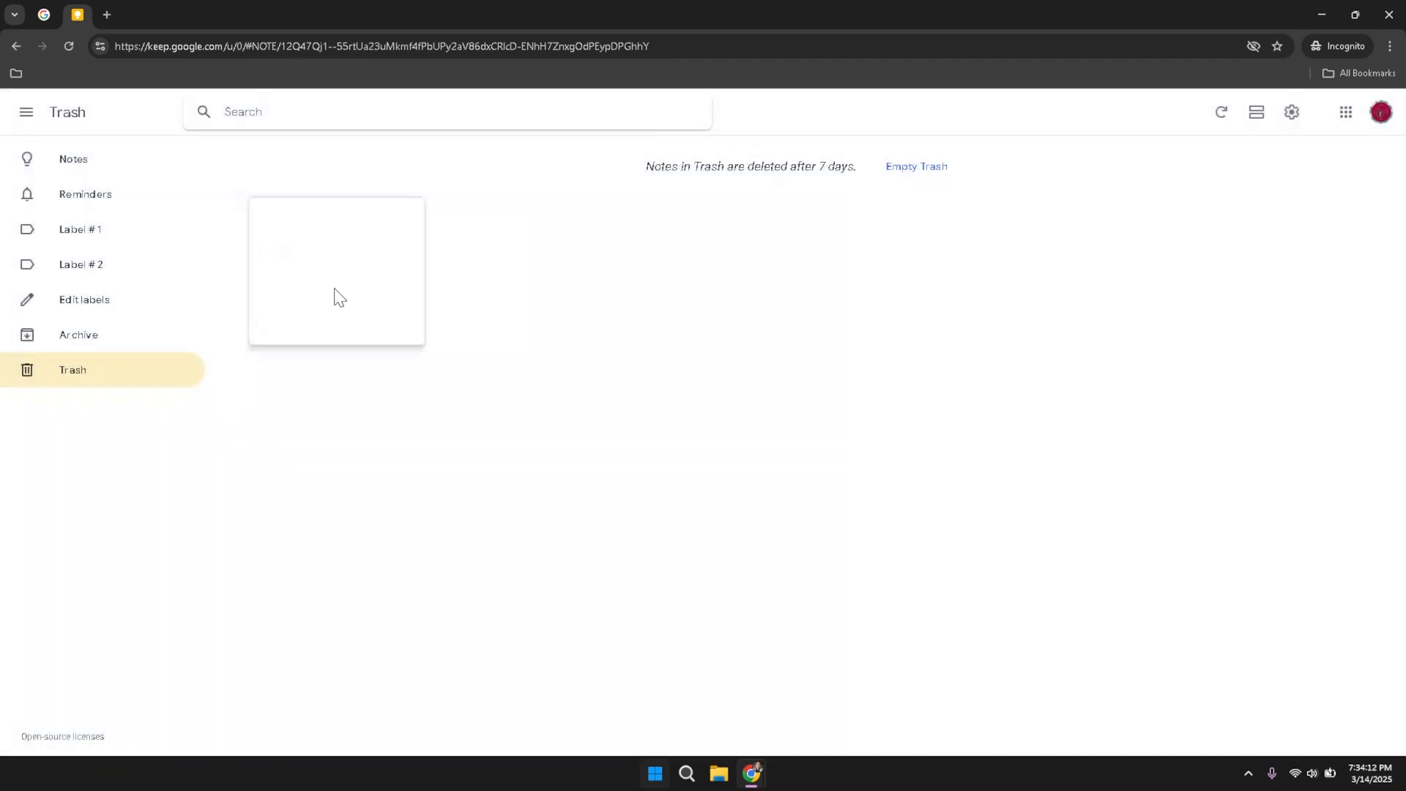
- Return to the Notes section and delete the pinned Sample Note 3
click(80, 170)
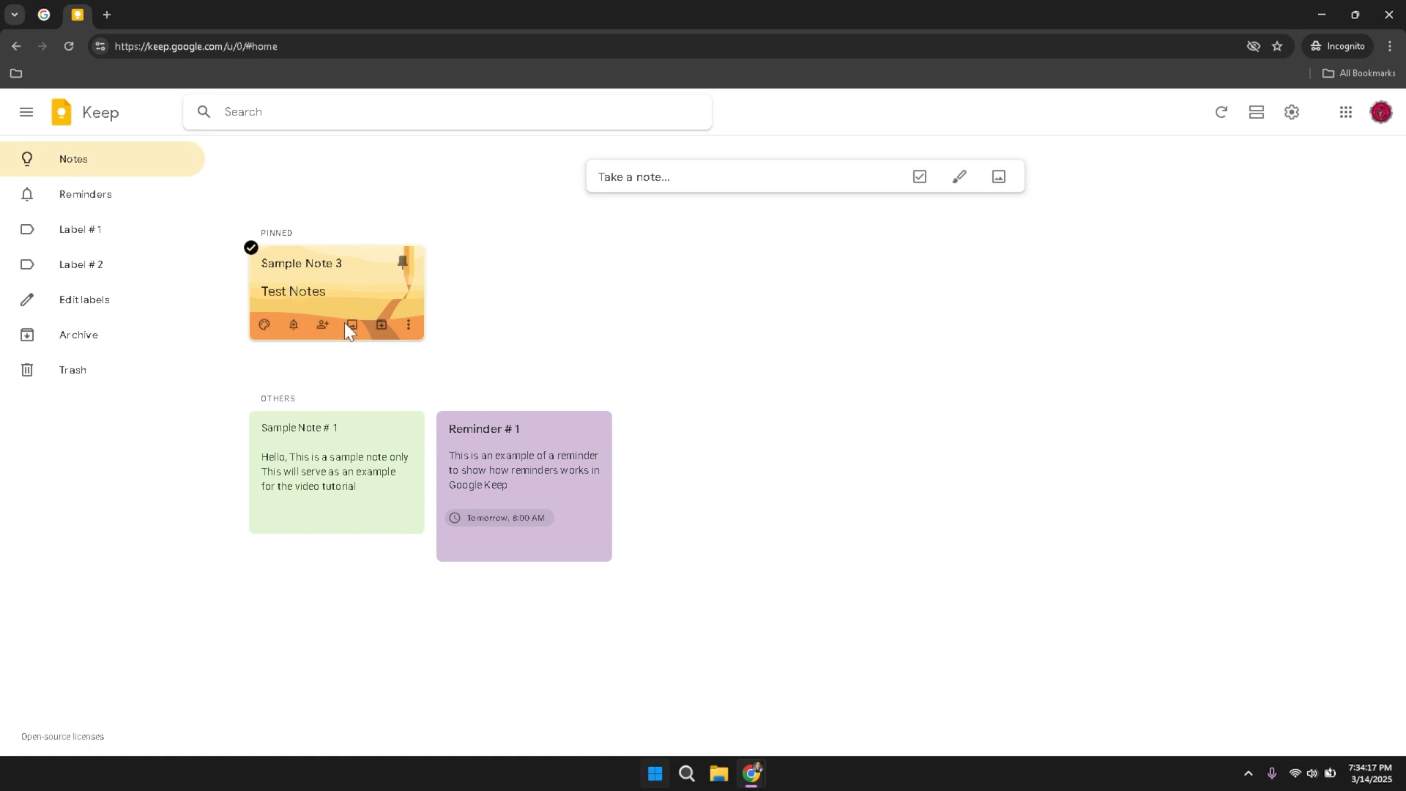
click(405, 334)
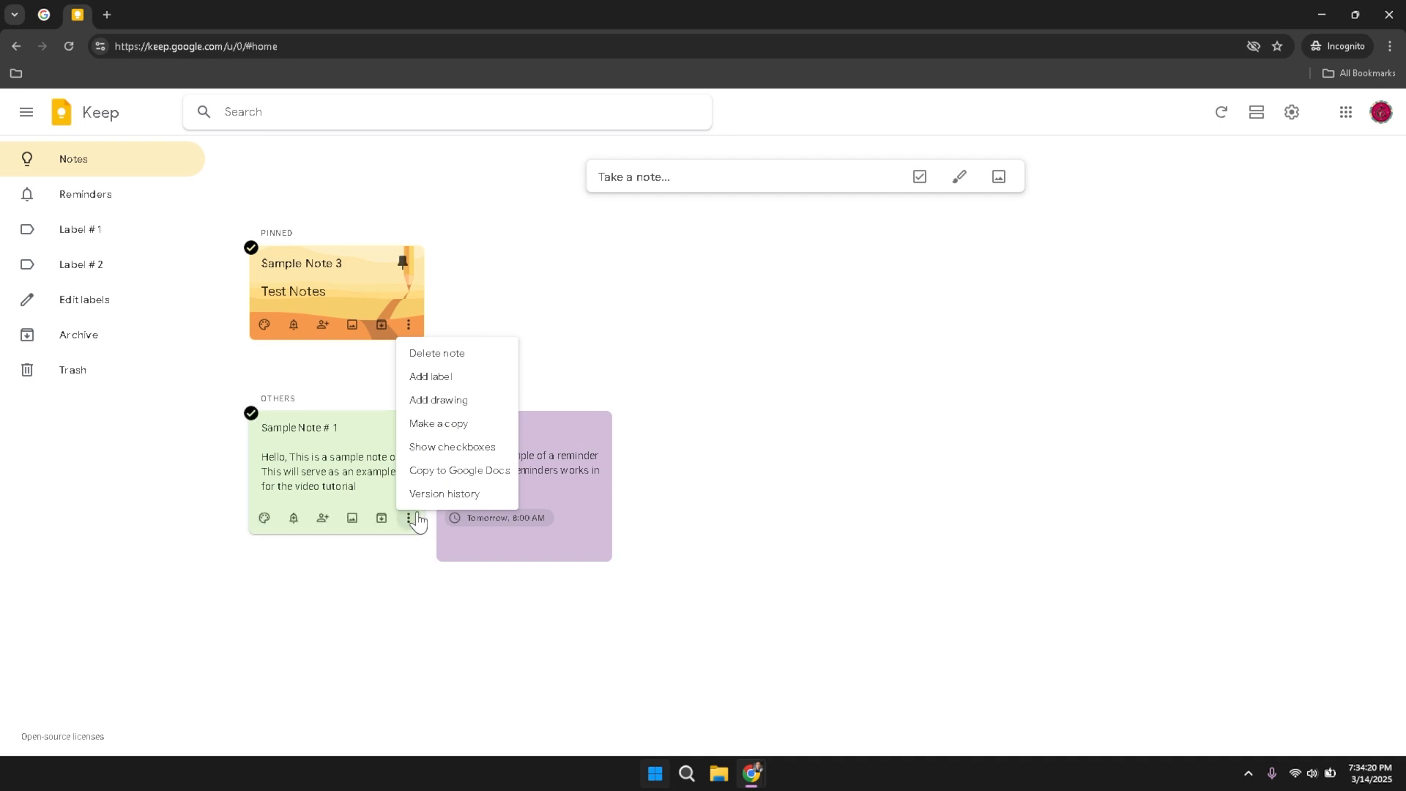
click(427, 360)
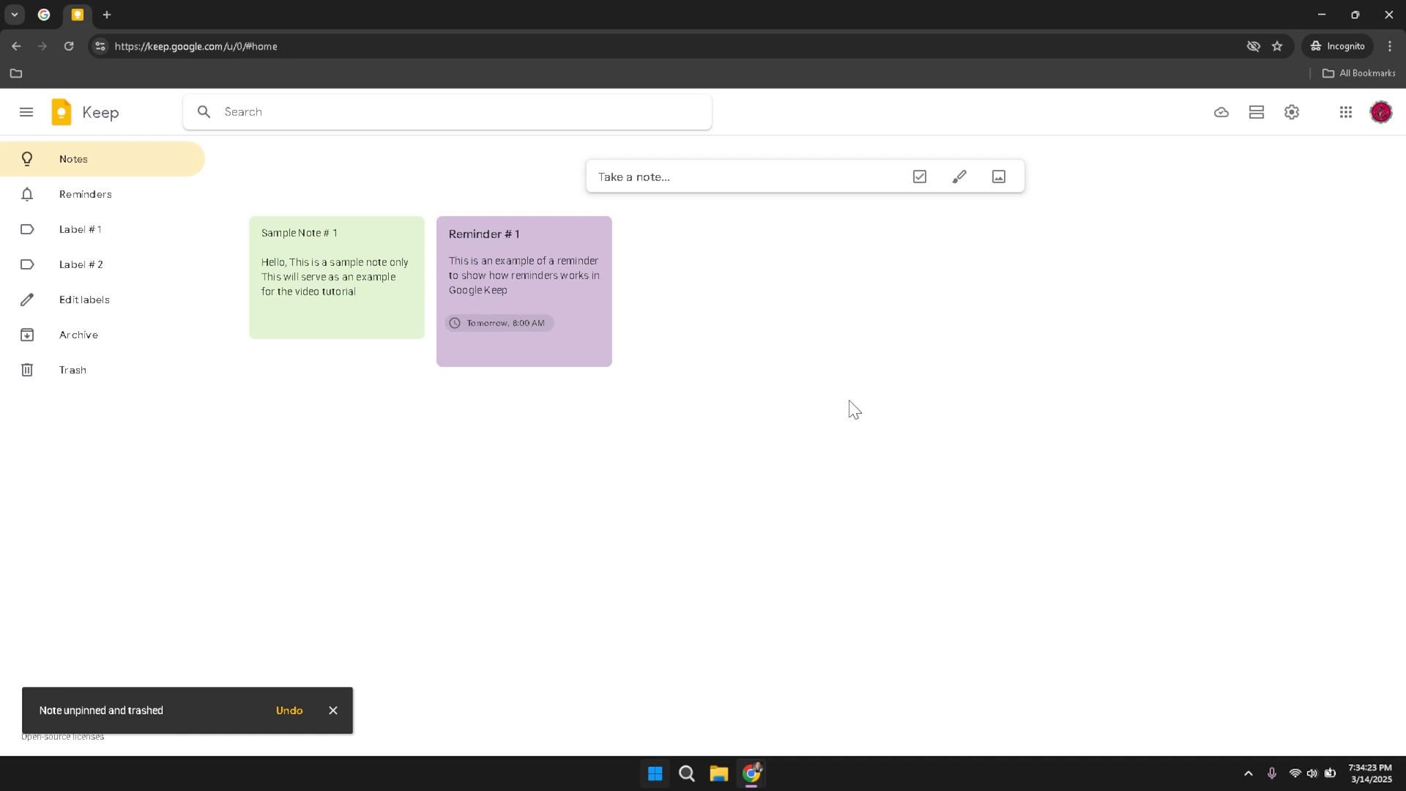
- Open Sample Note # 1, set its color to yellow (Sand), and close the note
click(350, 288)
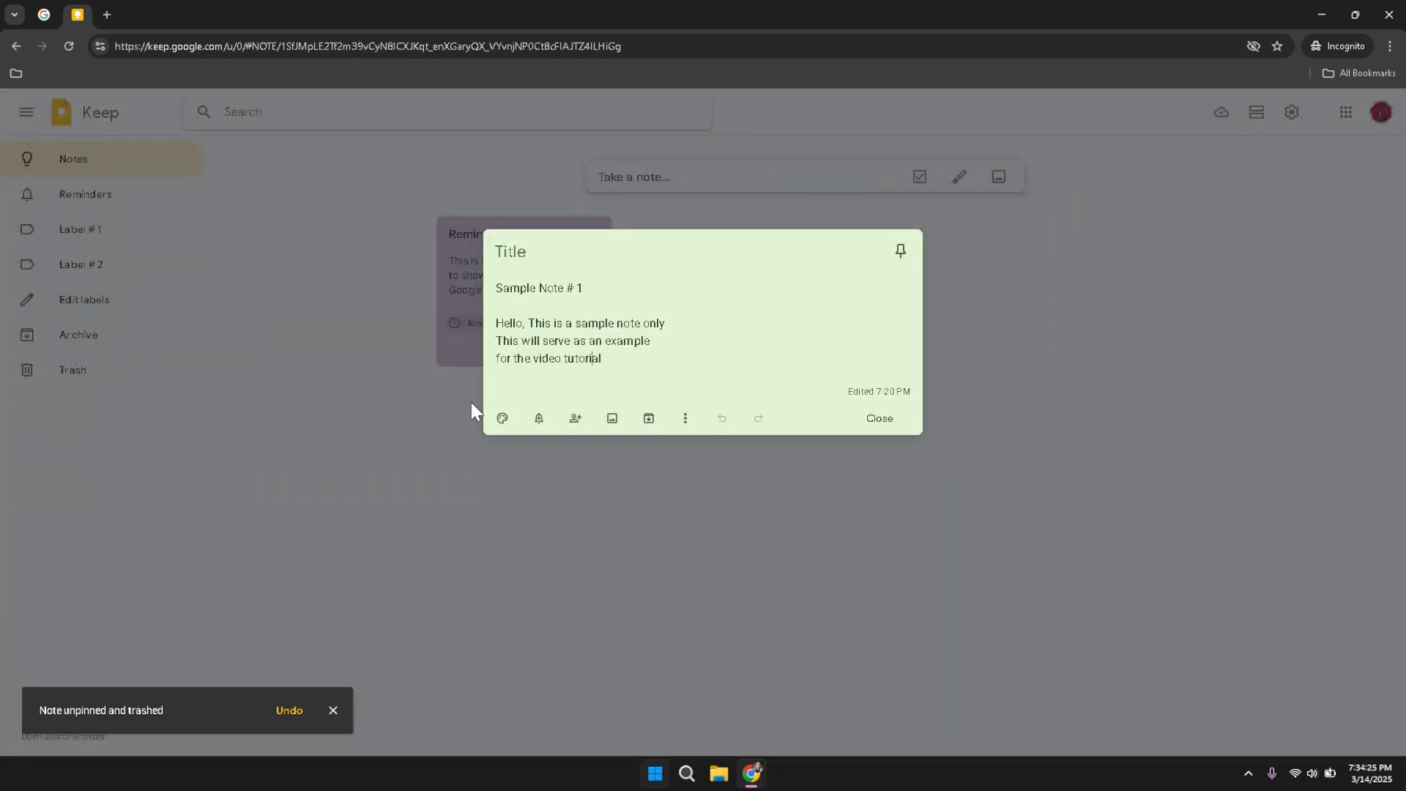
click(503, 418)
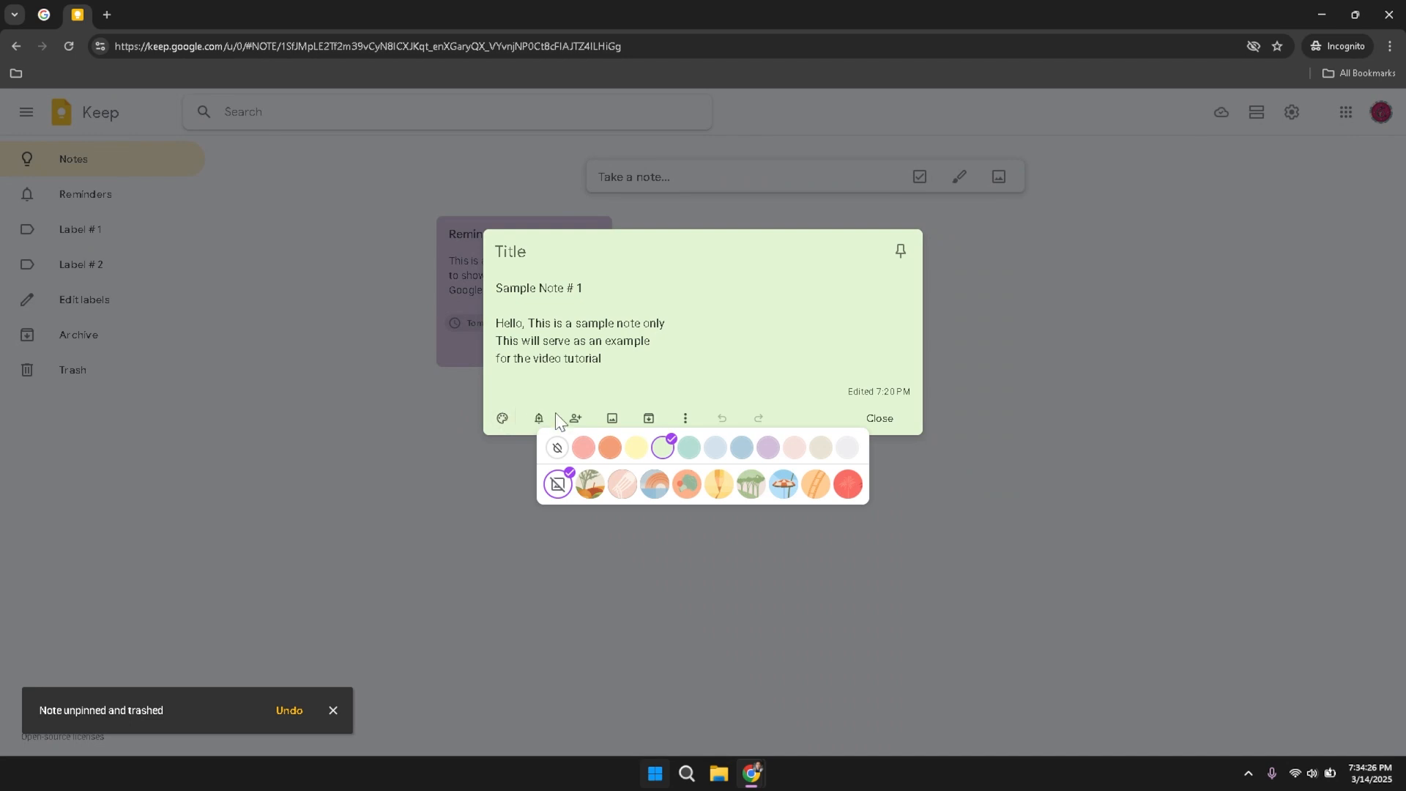
click(639, 447)
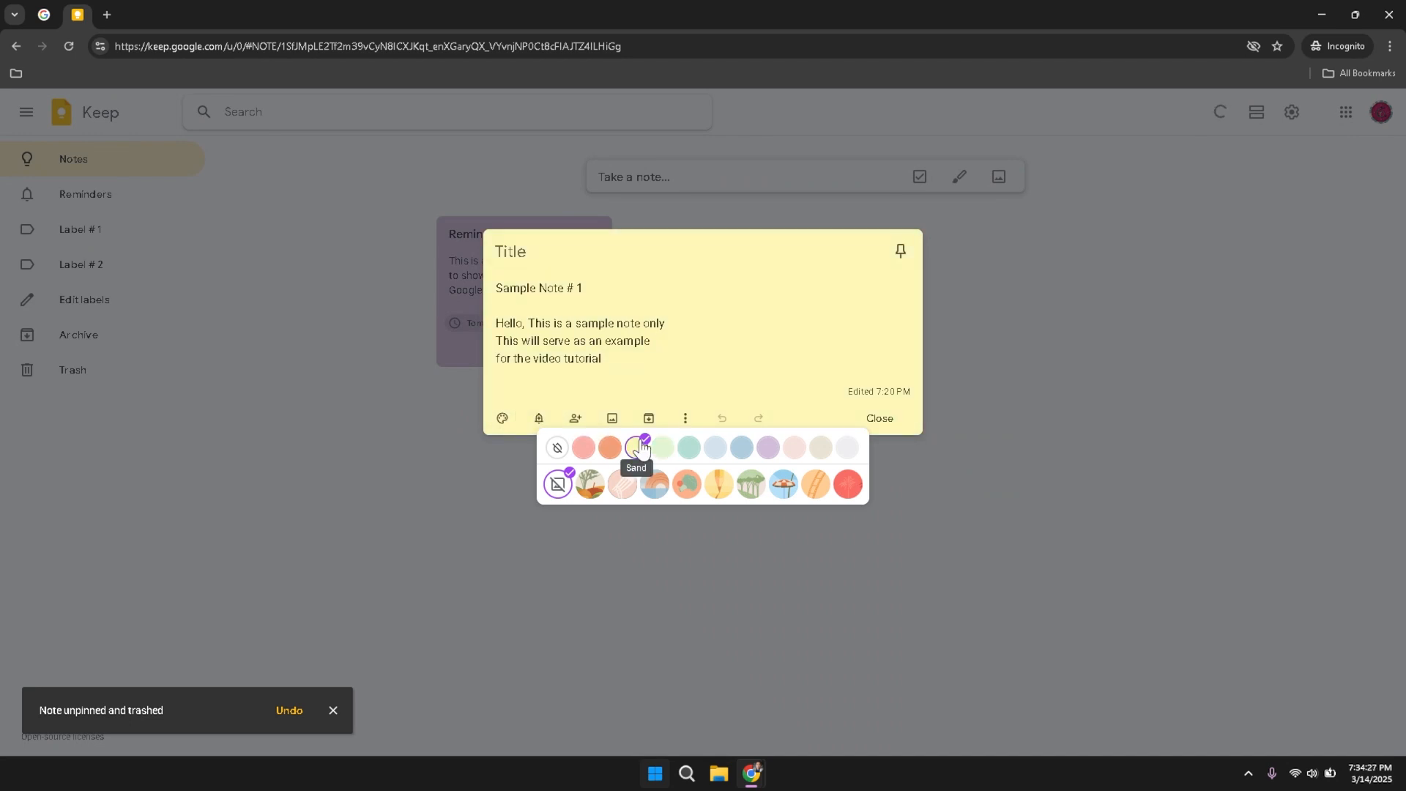
click(879, 419)
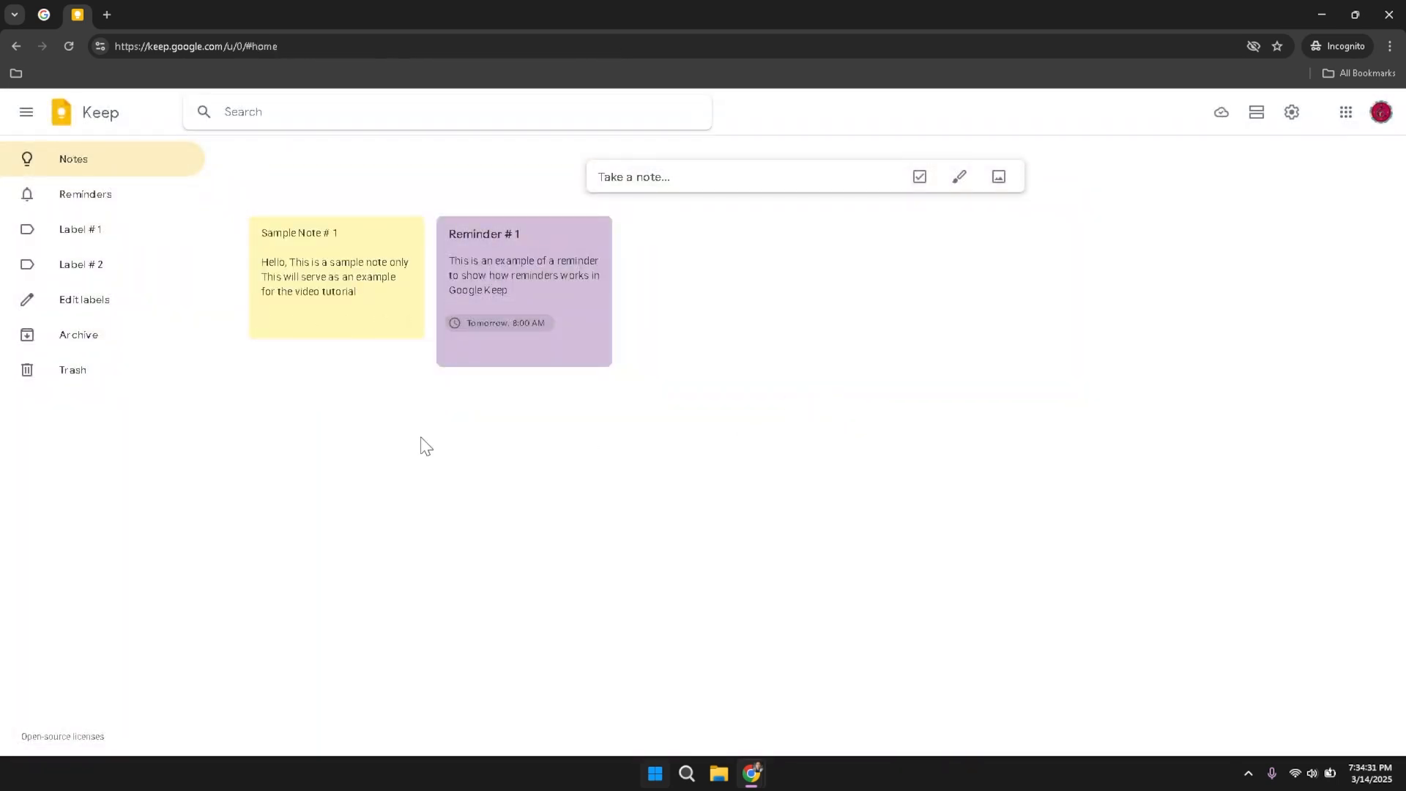
- View the Reminders section, open Reminder # 1 to check its collaborator settings, and close it without sharing
click(71, 202)
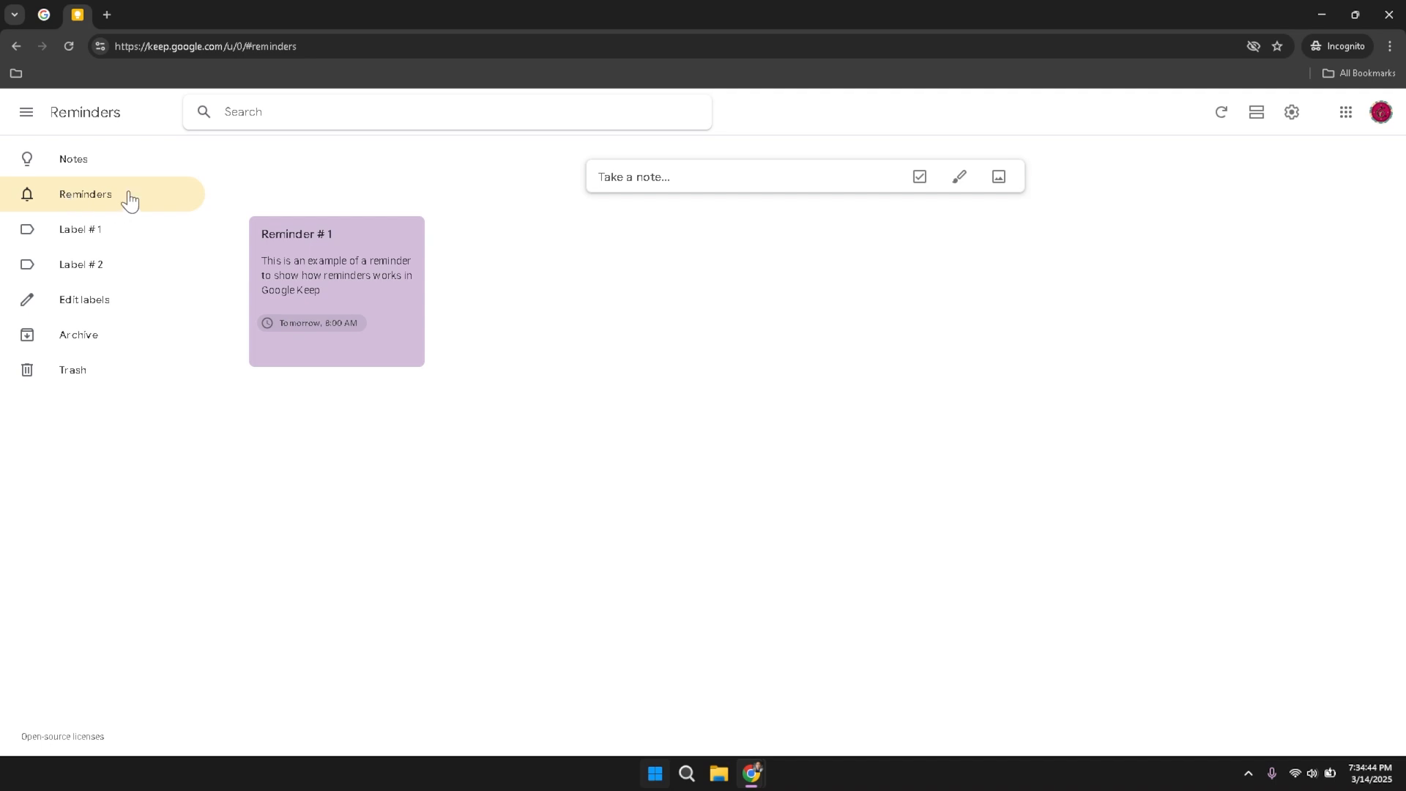
click(374, 274)
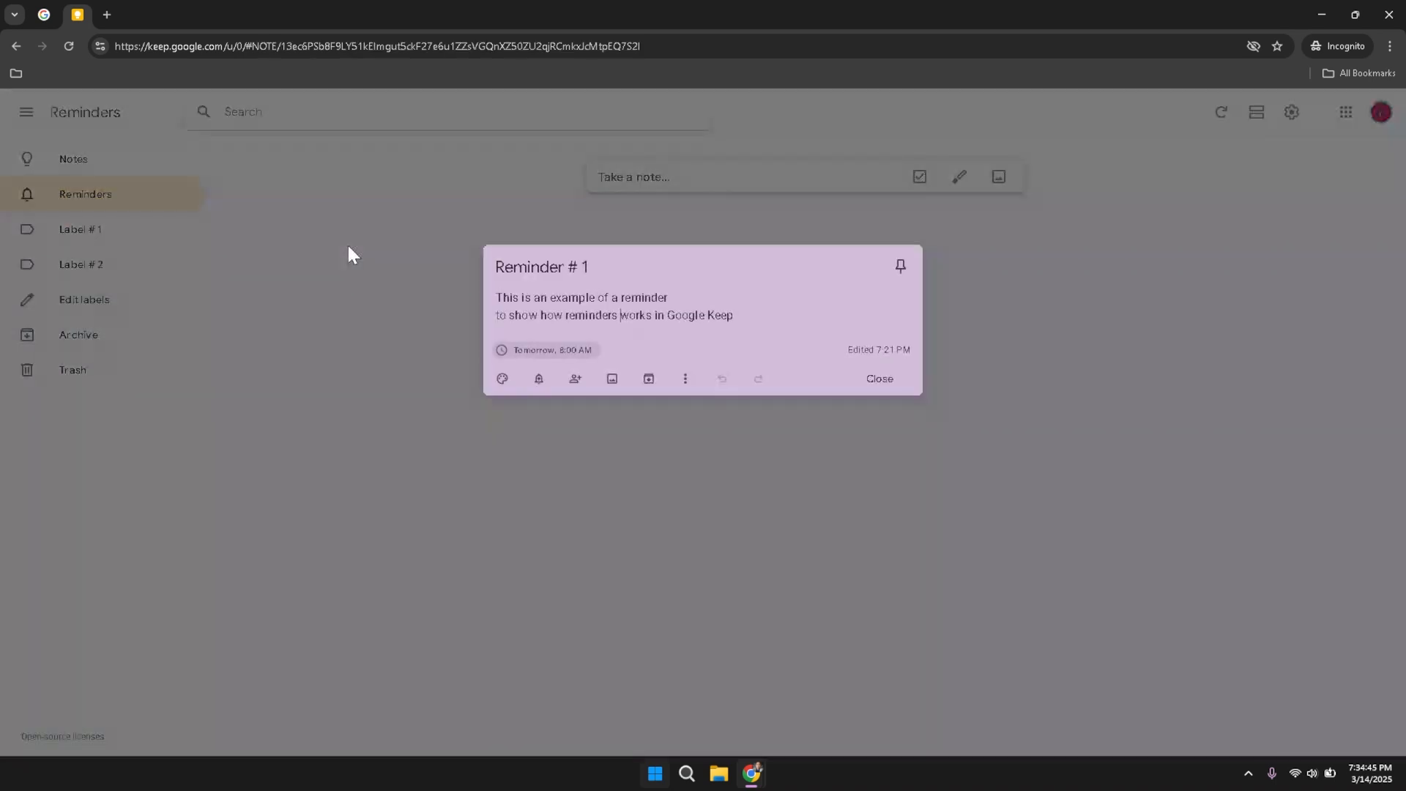
click(572, 381)
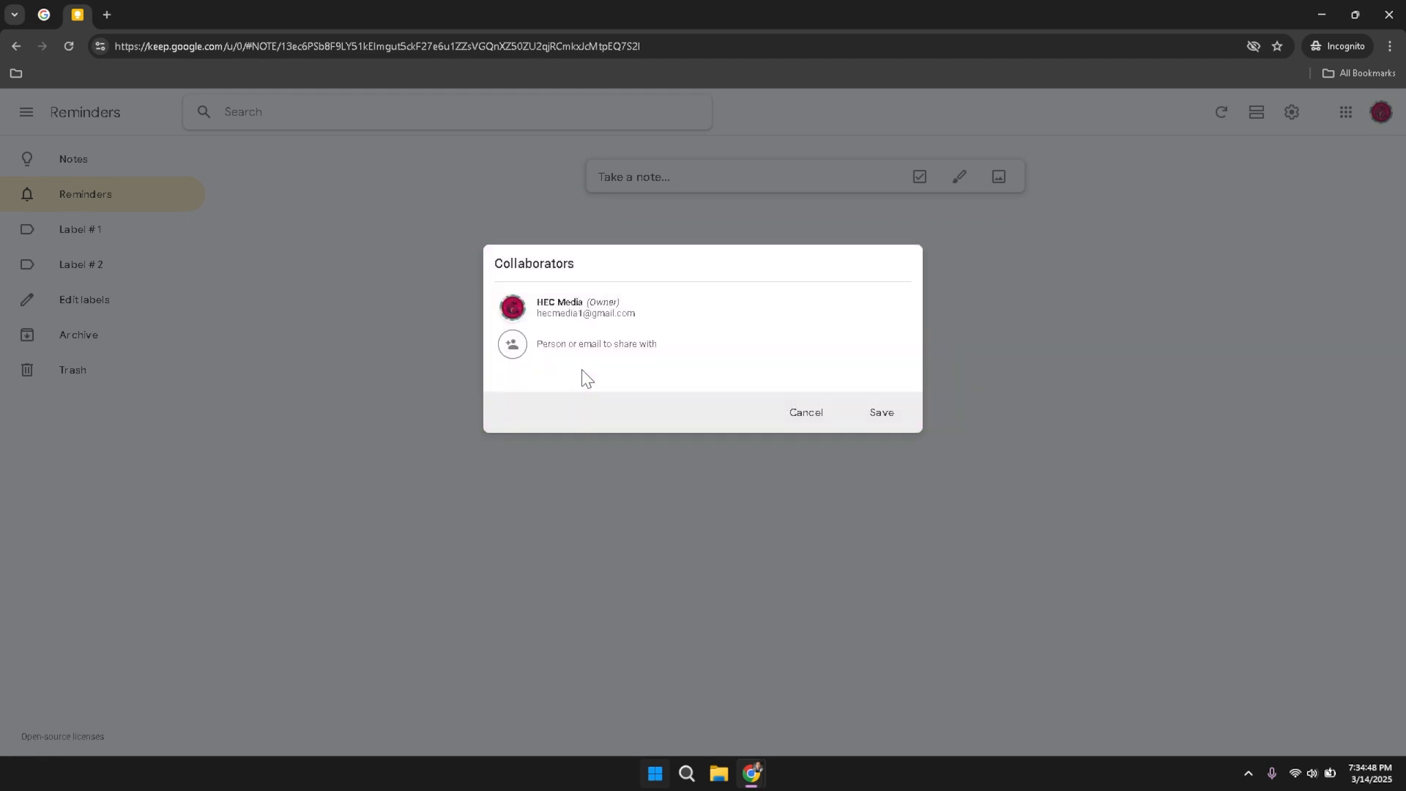
click(823, 418)
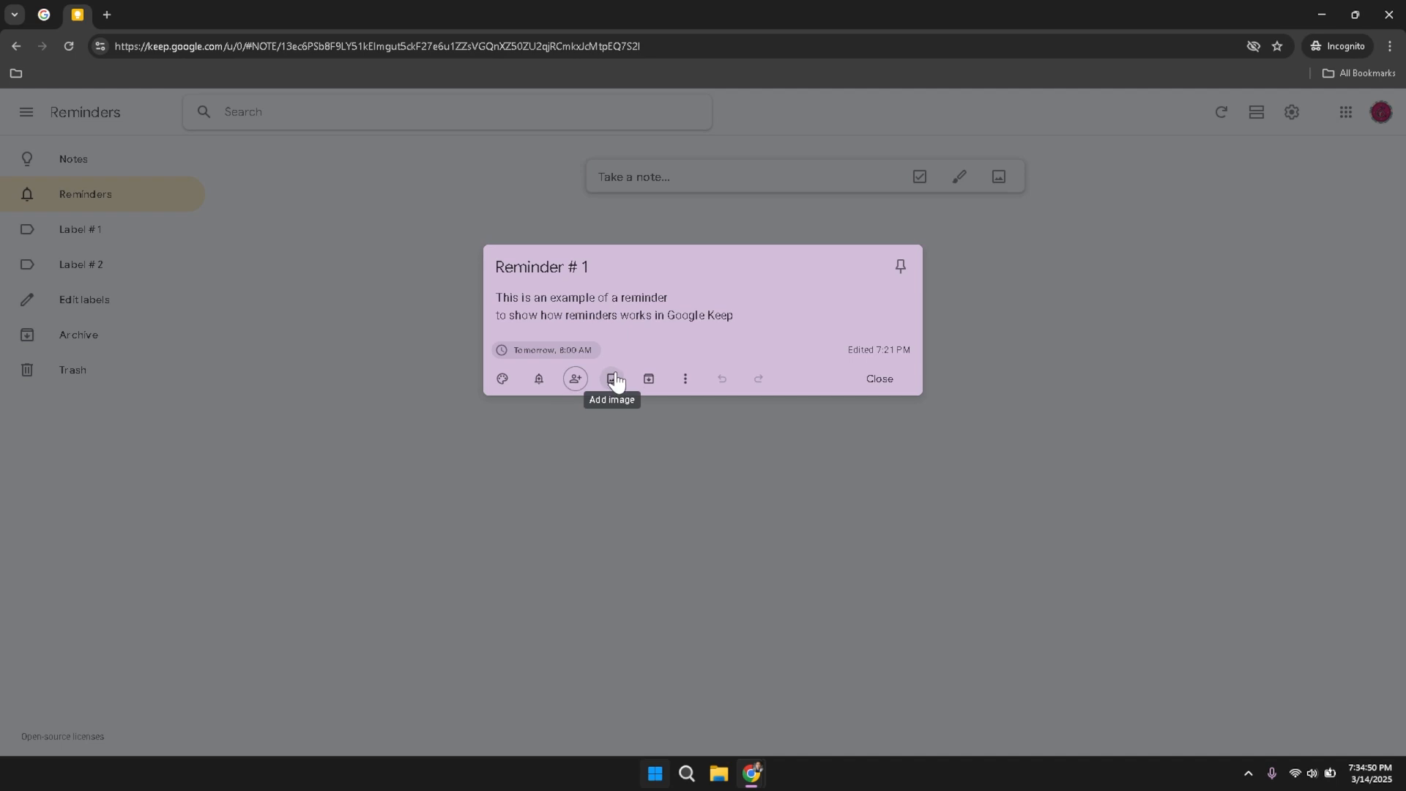
click(220, 340)
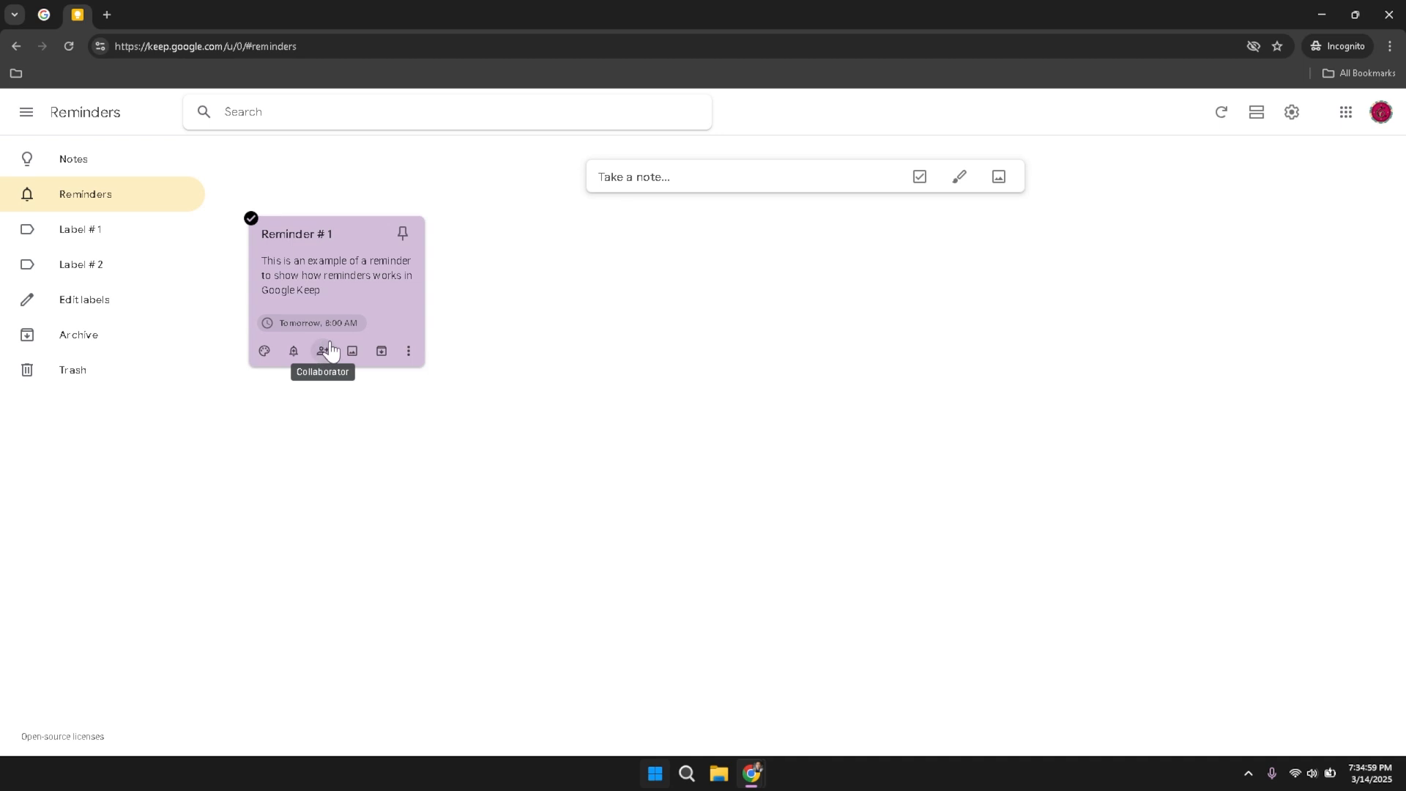
- Browse the image files available for adding to Reminder # 1 and cancel without choosing one
click(358, 348)
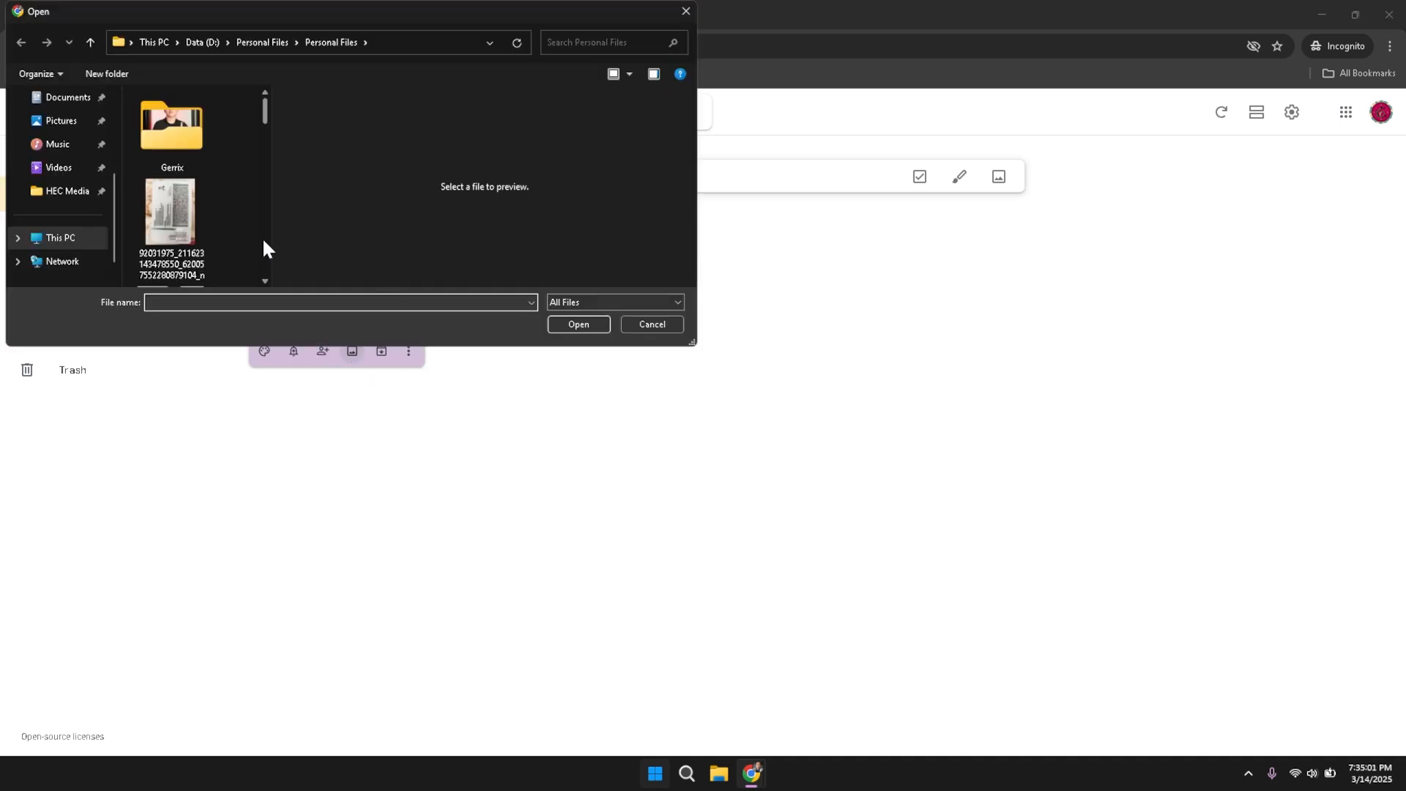
scroll(245, 238, down, 3)
scroll(248, 230, down, 4)
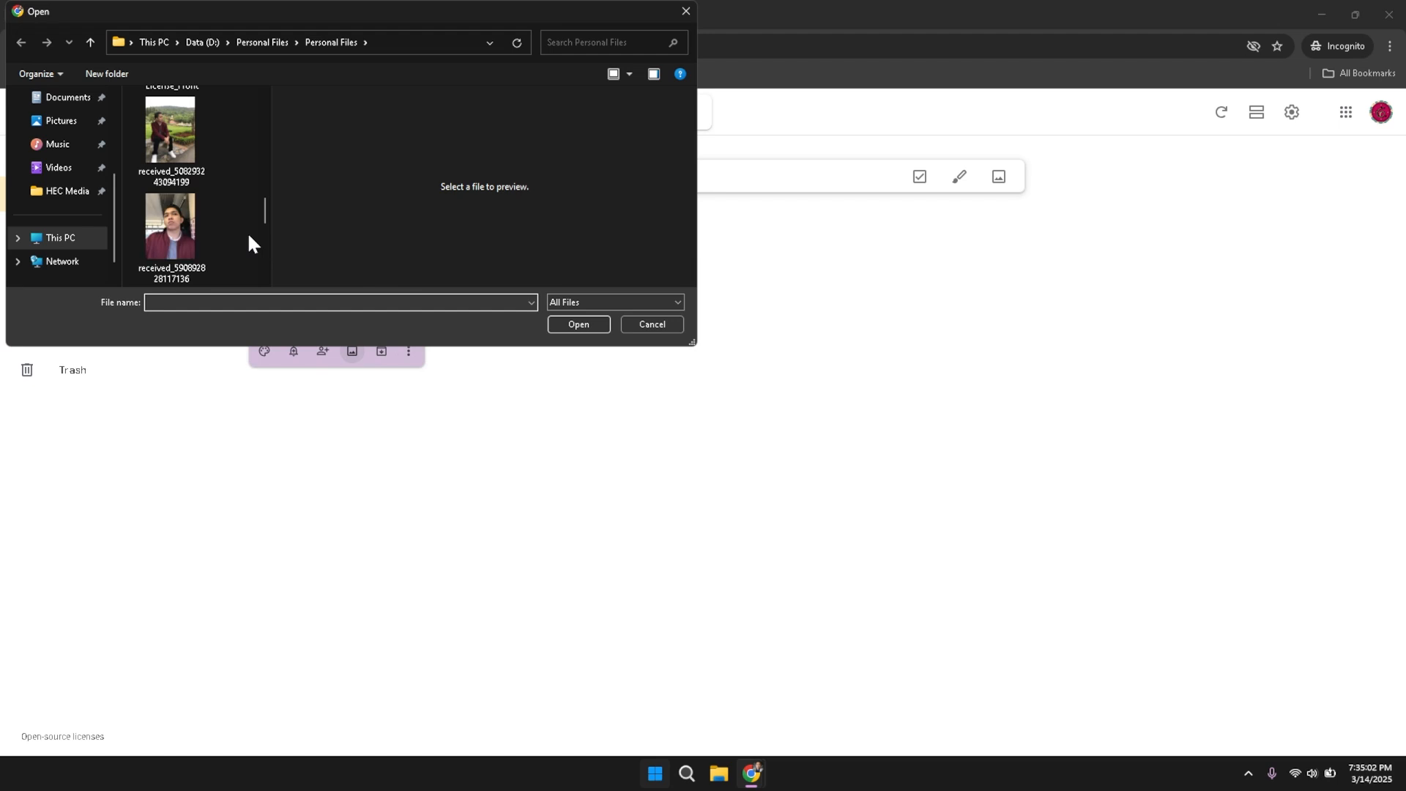
click(663, 328)
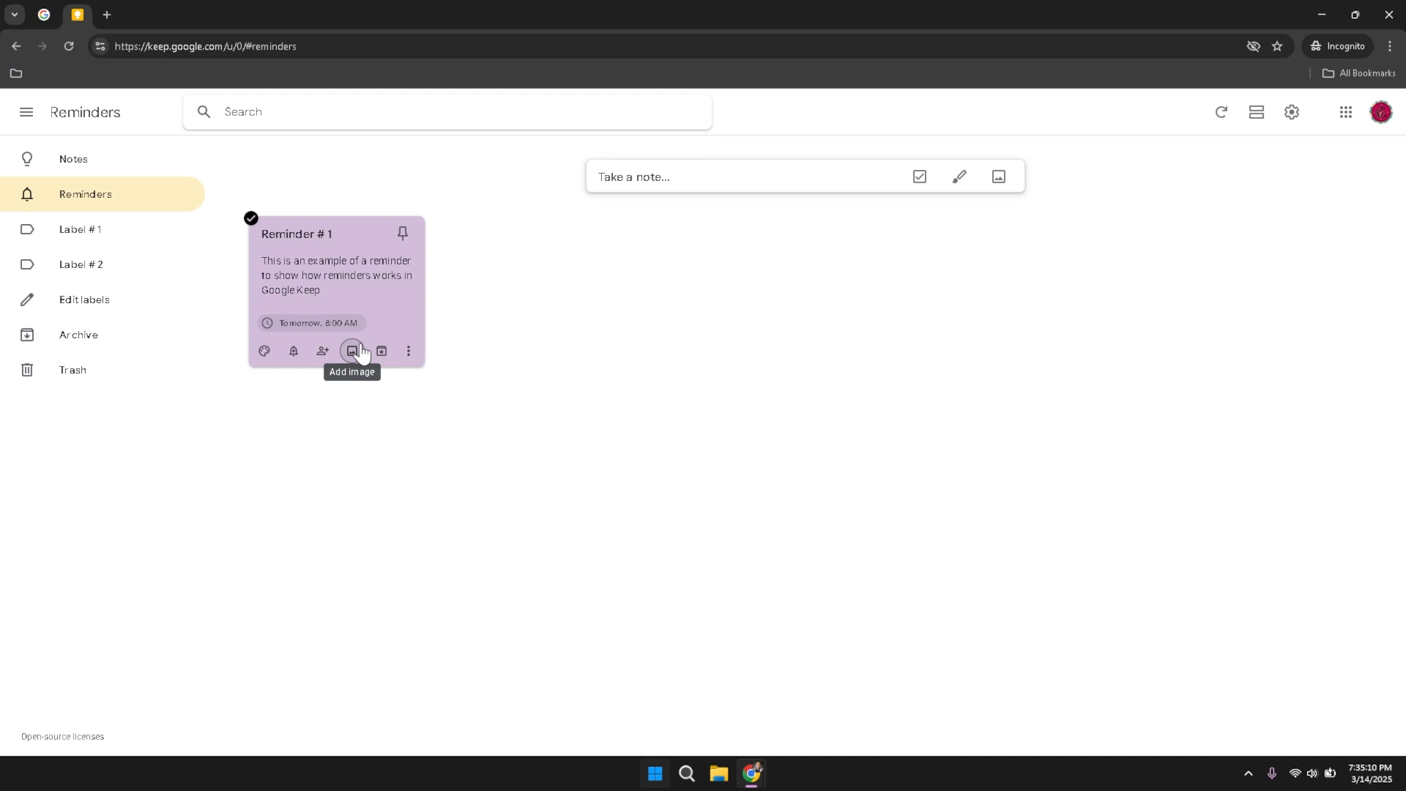
- Open Reminder # 1, examine its archive, undo and additional note options, and close the note
click(350, 281)
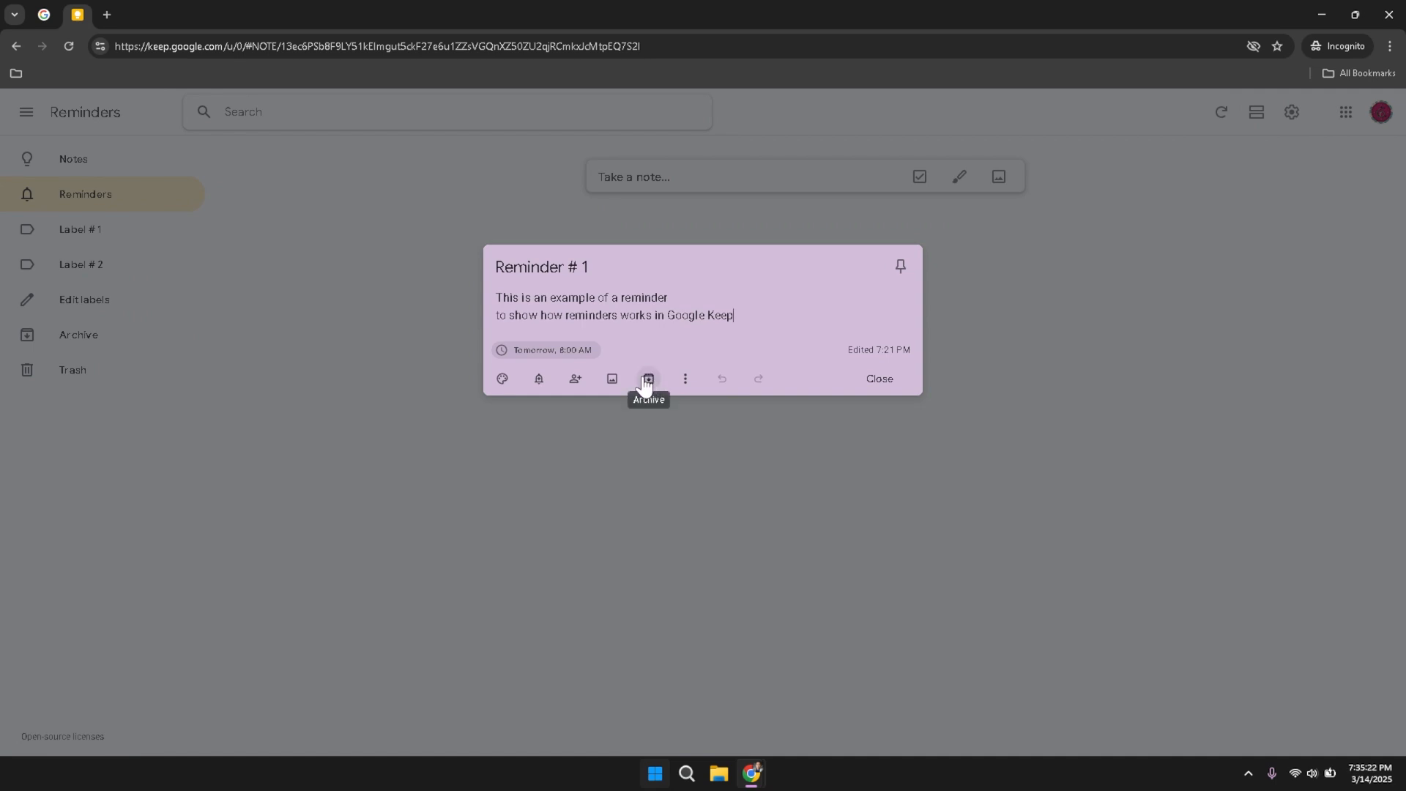
click(686, 379)
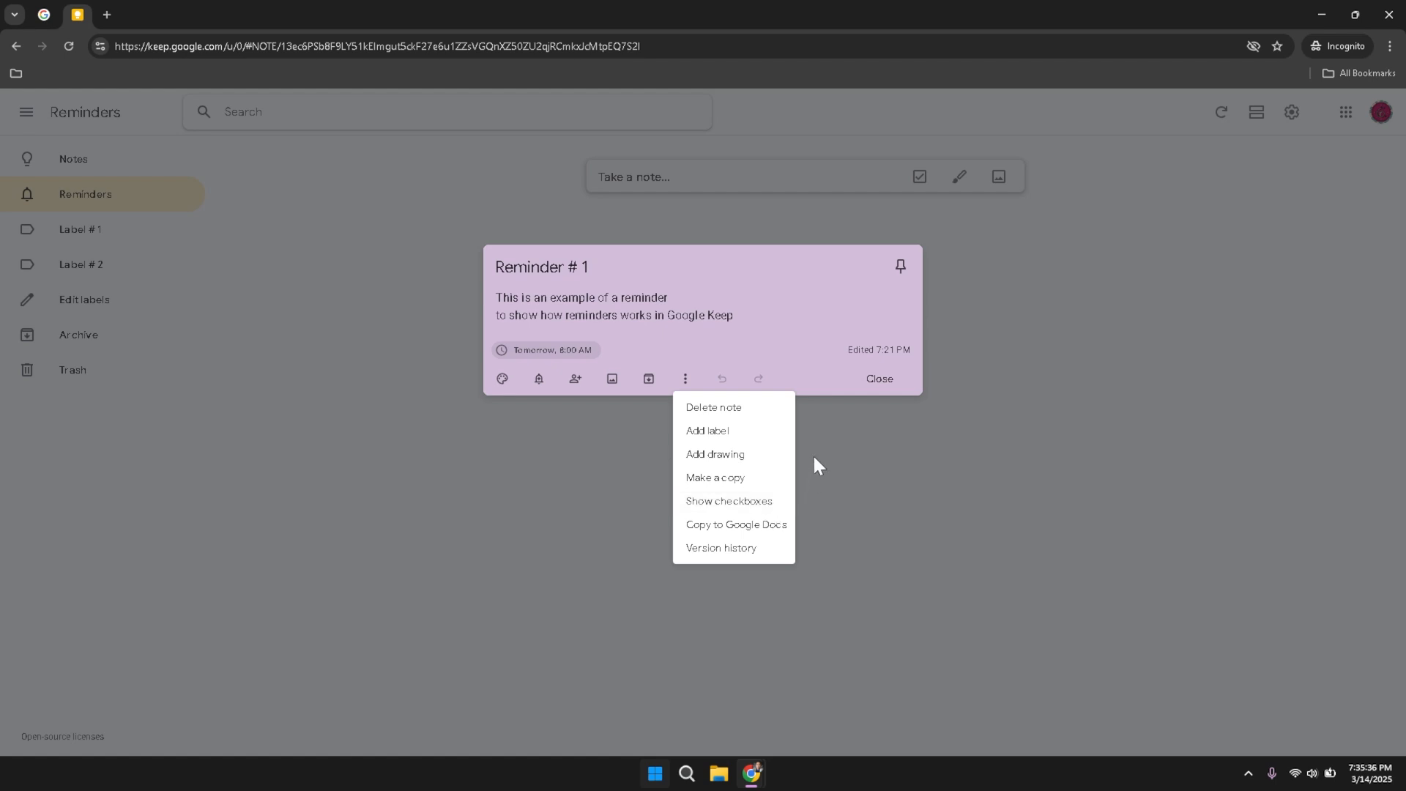
click(792, 350)
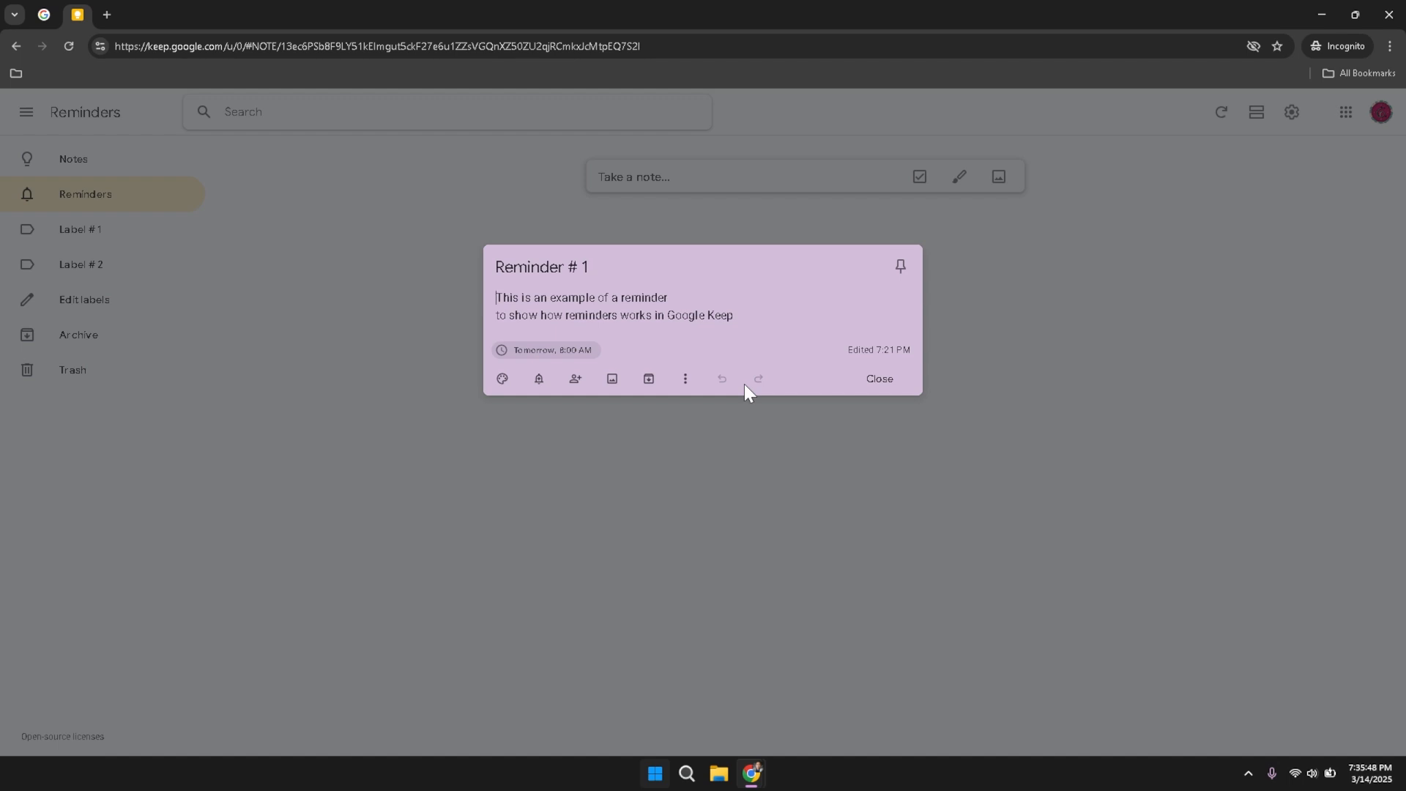
click(896, 386)
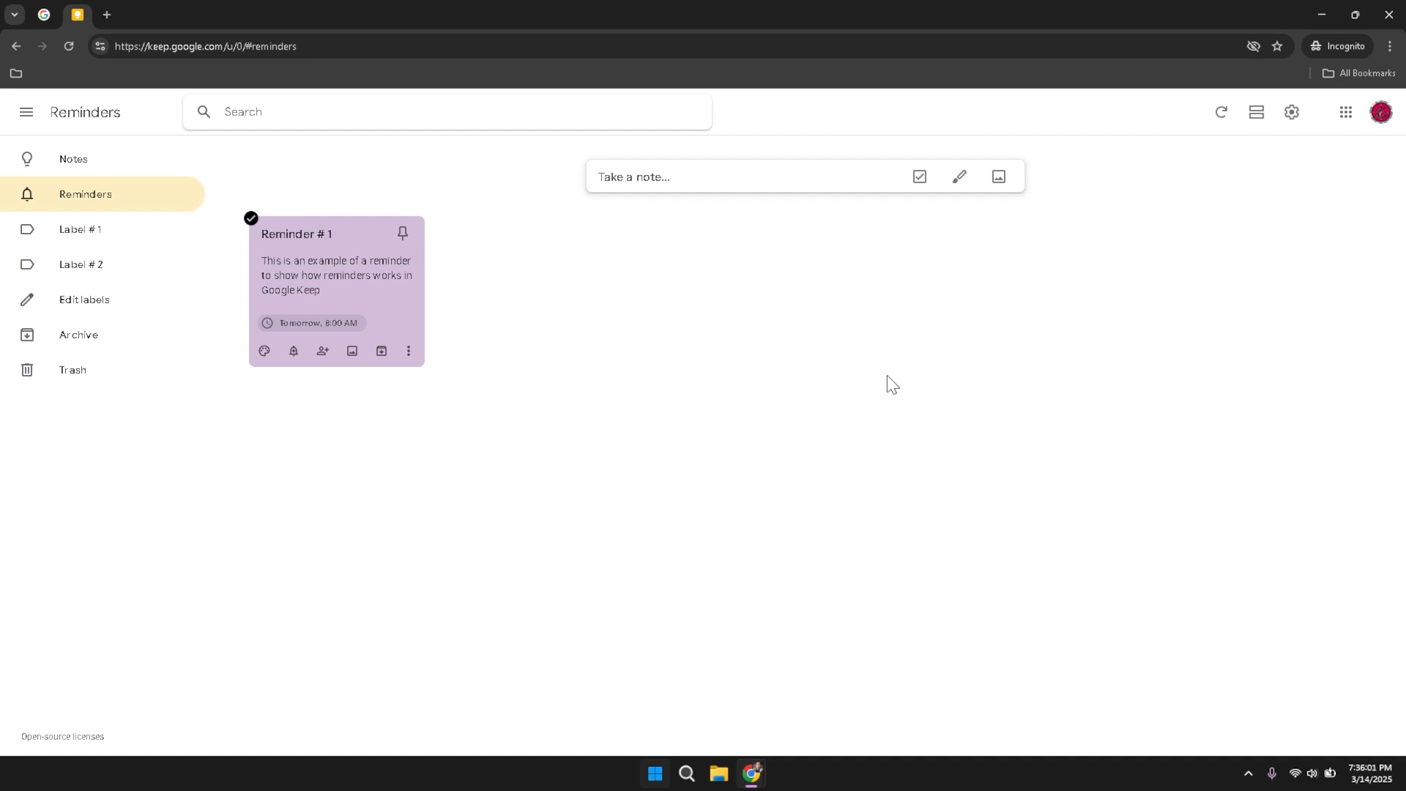
- In the Notes section, pin Sample Note # 1, then unpin and repin it from the opened note before closing it
click(79, 168)
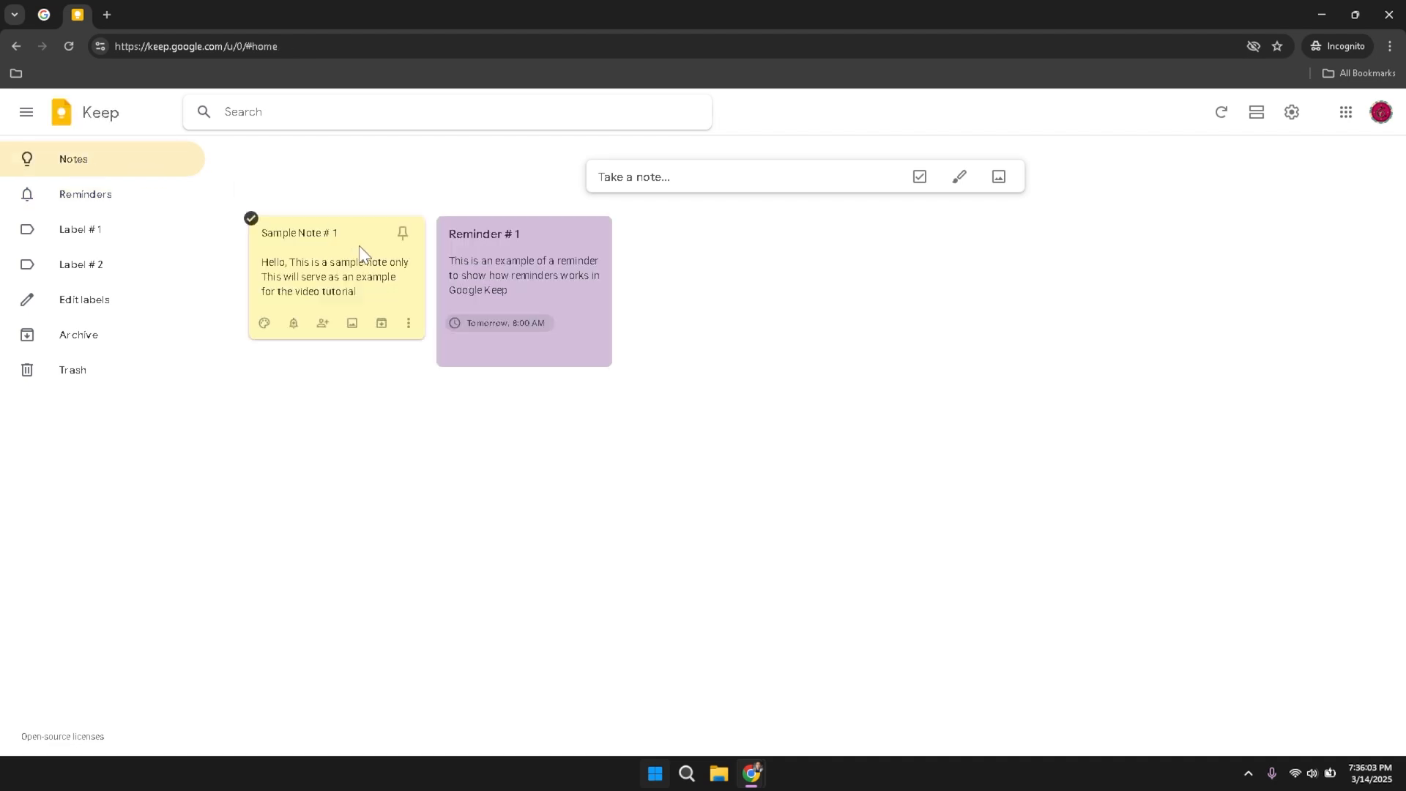
click(402, 233)
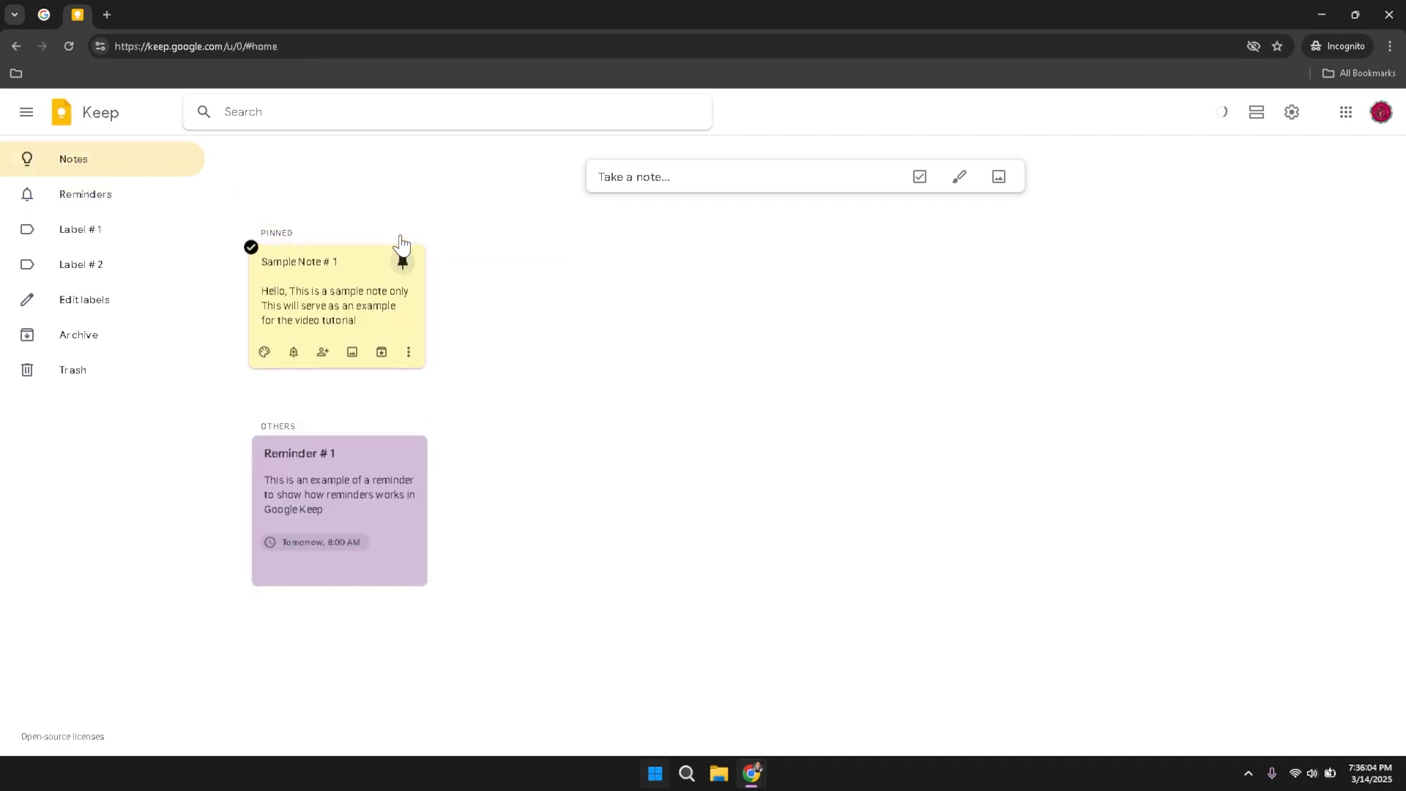
click(388, 290)
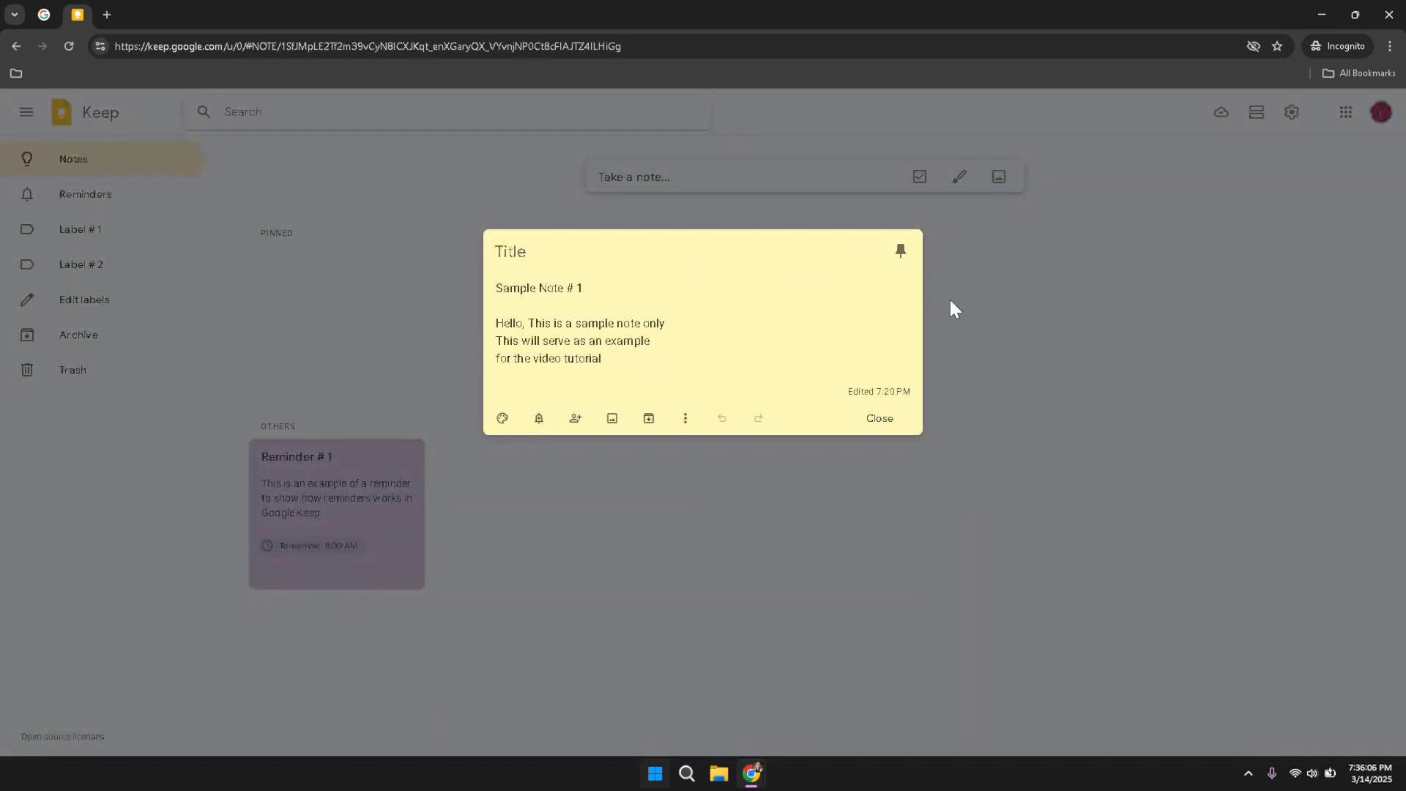
click(900, 252)
click(899, 260)
click(878, 419)
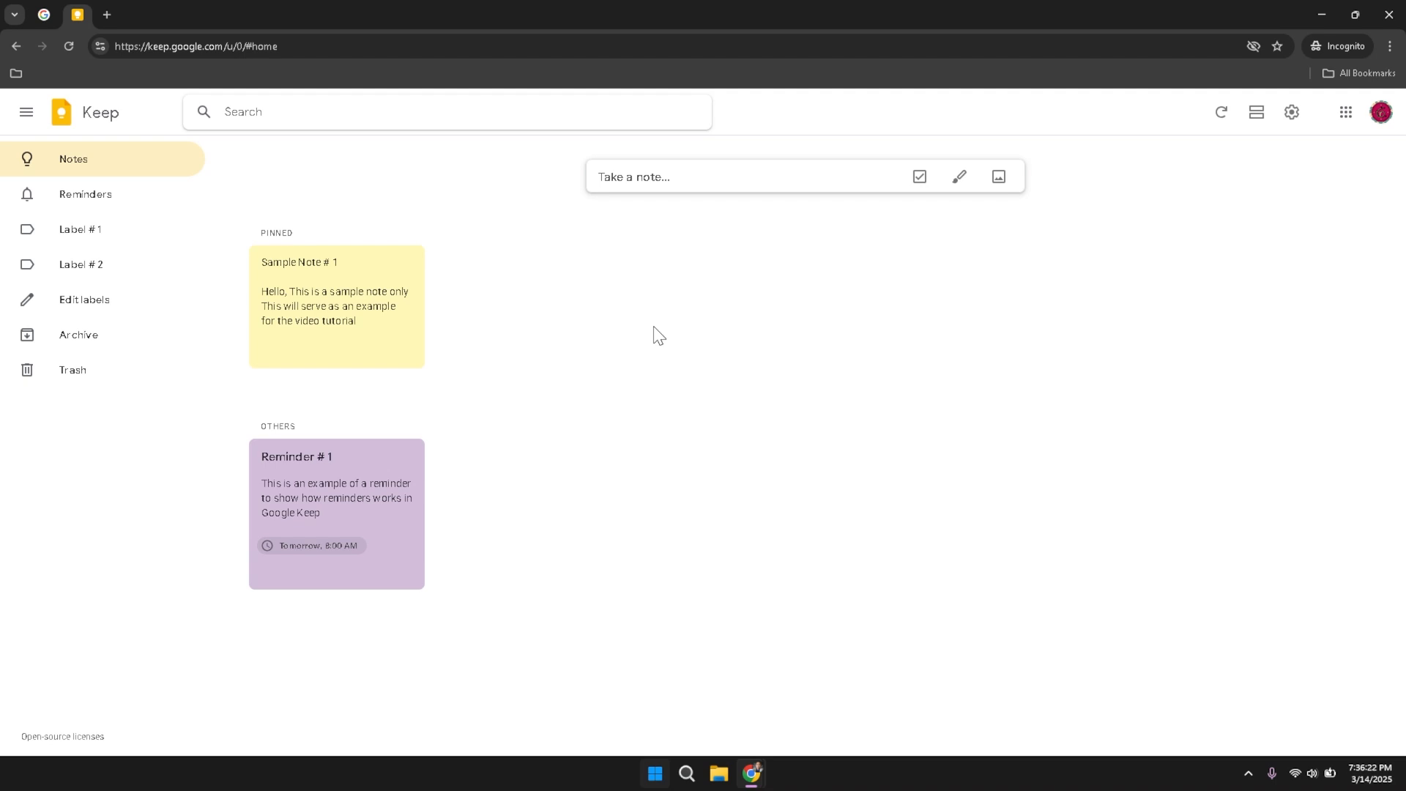
- Review the Reminders section and check the Label # 1 and Label # 2 sections for notes
mouse_move(311, 319)
click(111, 198)
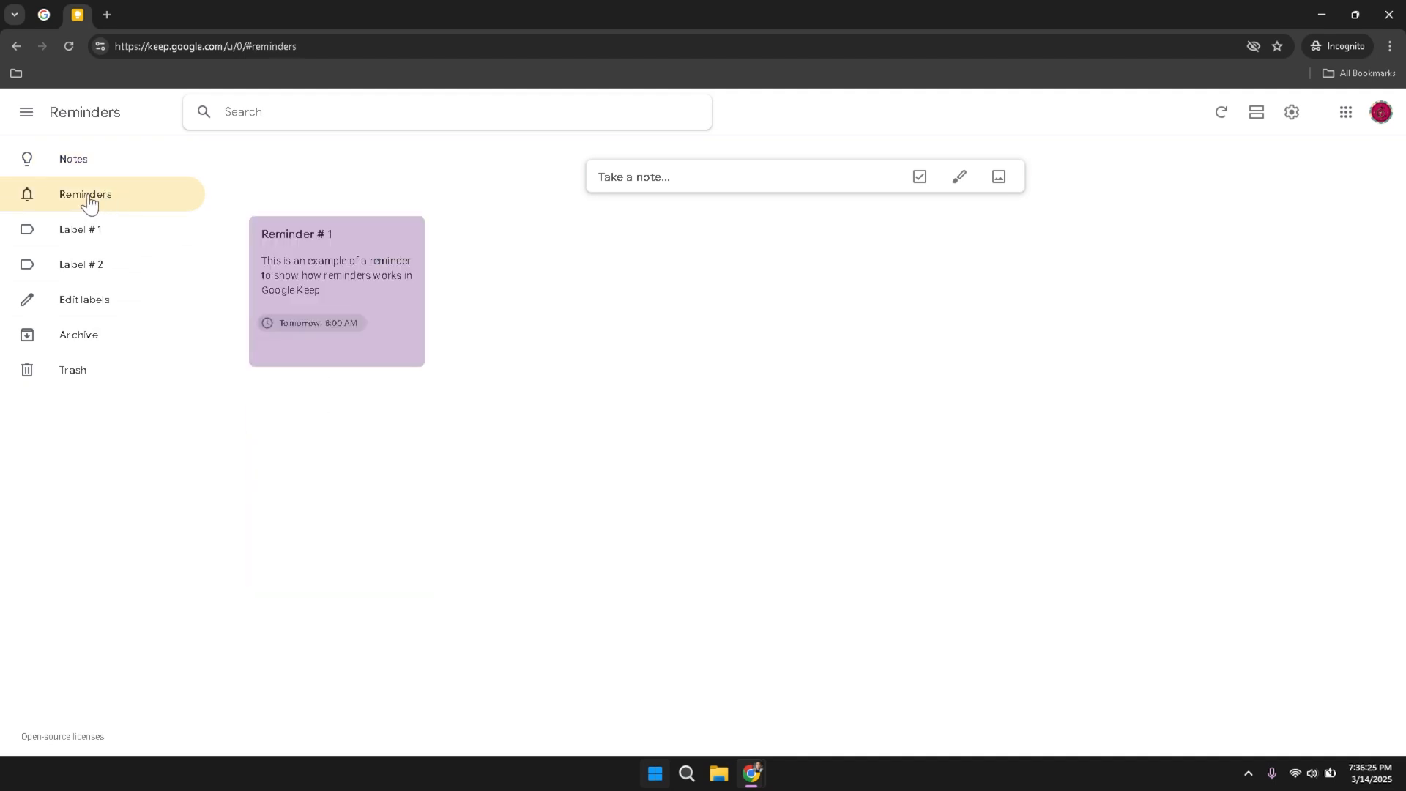
click(70, 237)
click(79, 272)
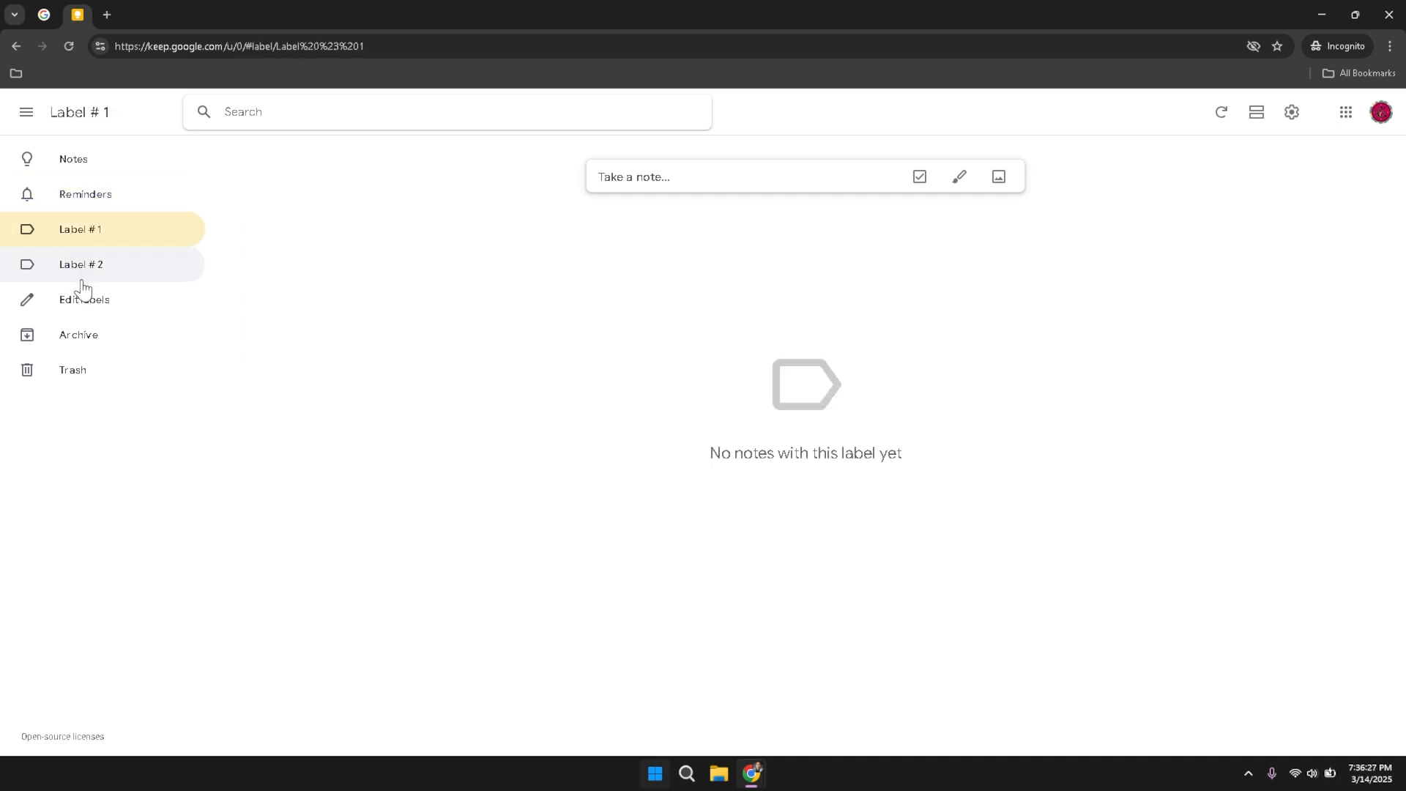
click(93, 205)
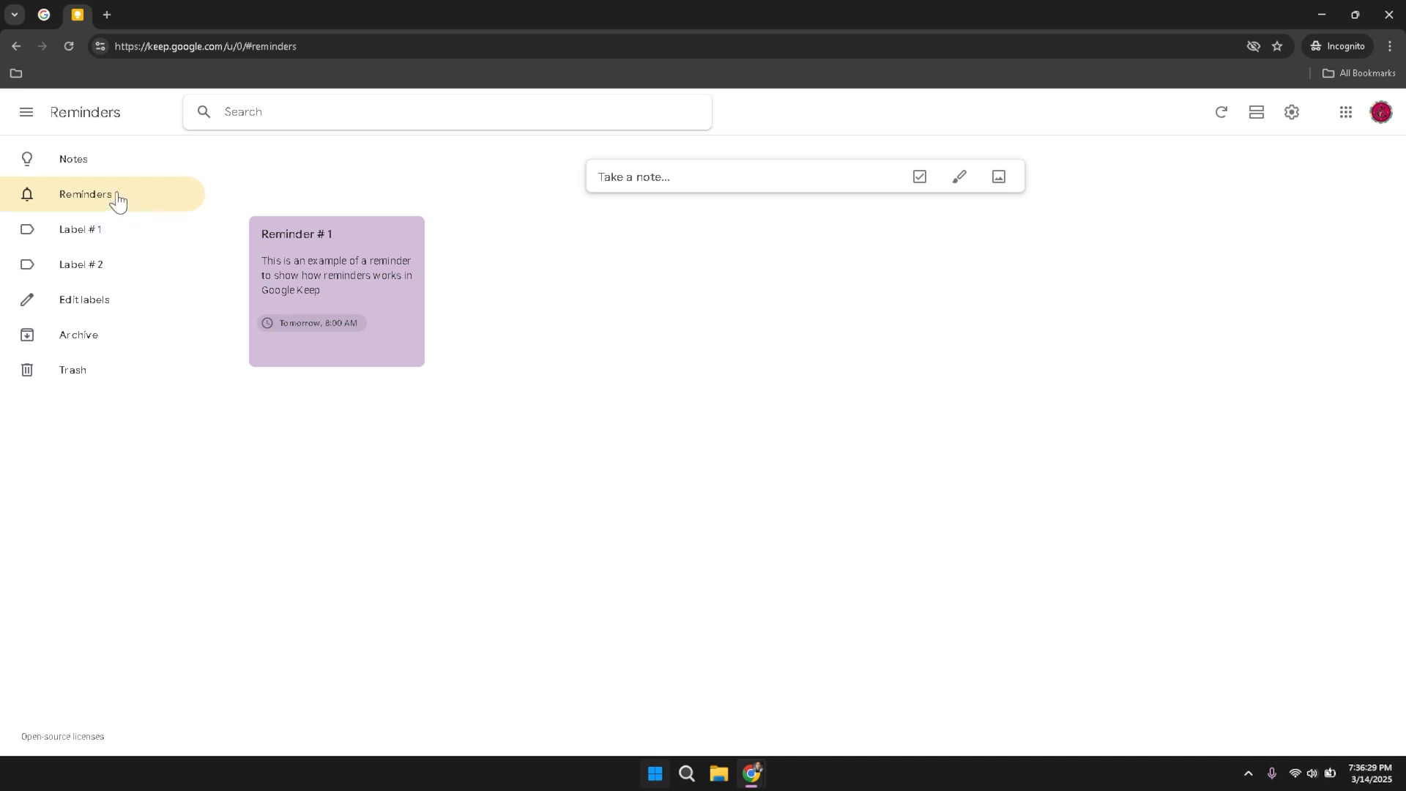
- Return to the Notes section, assign Label # 1 to Sample Note # 1, and close the note
click(90, 174)
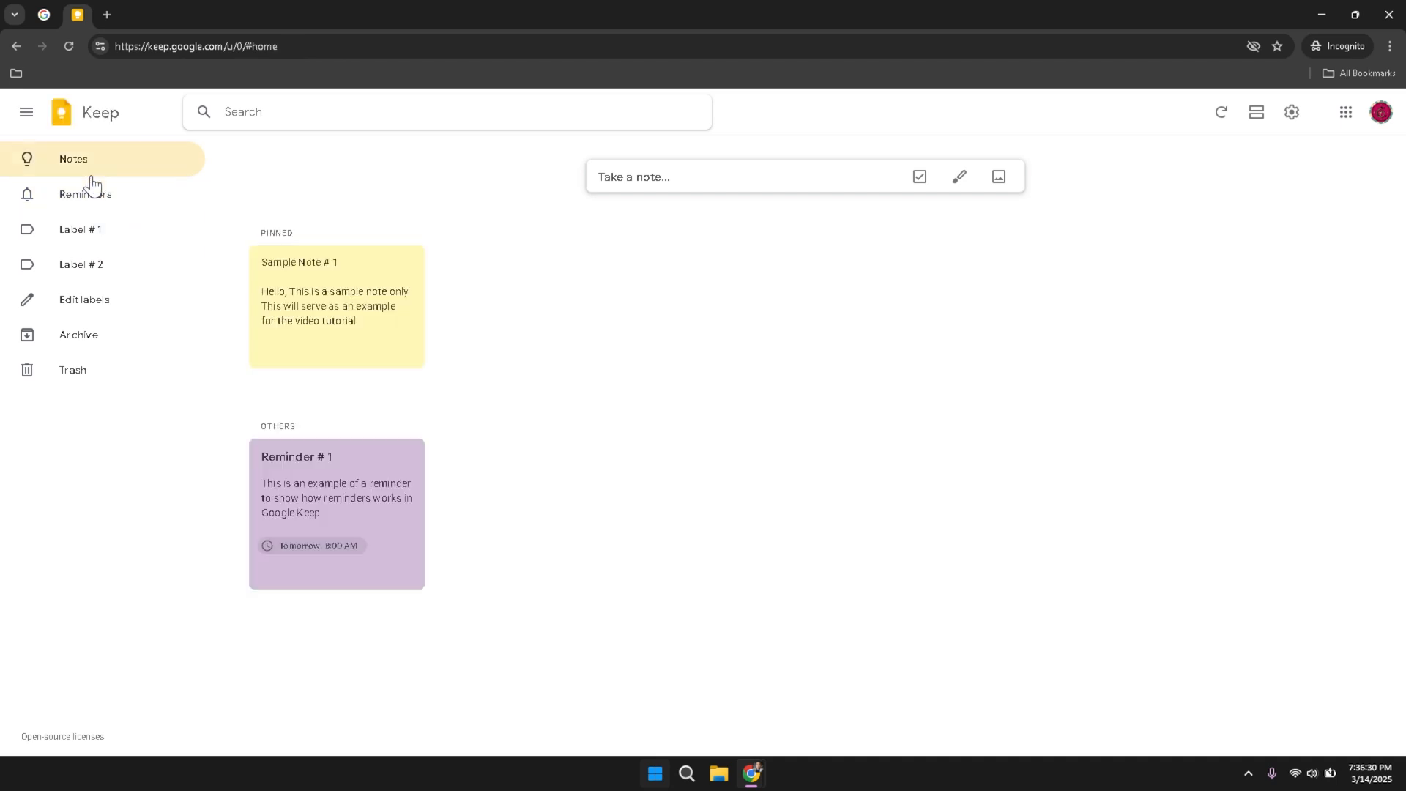
right_click(315, 327)
click(301, 324)
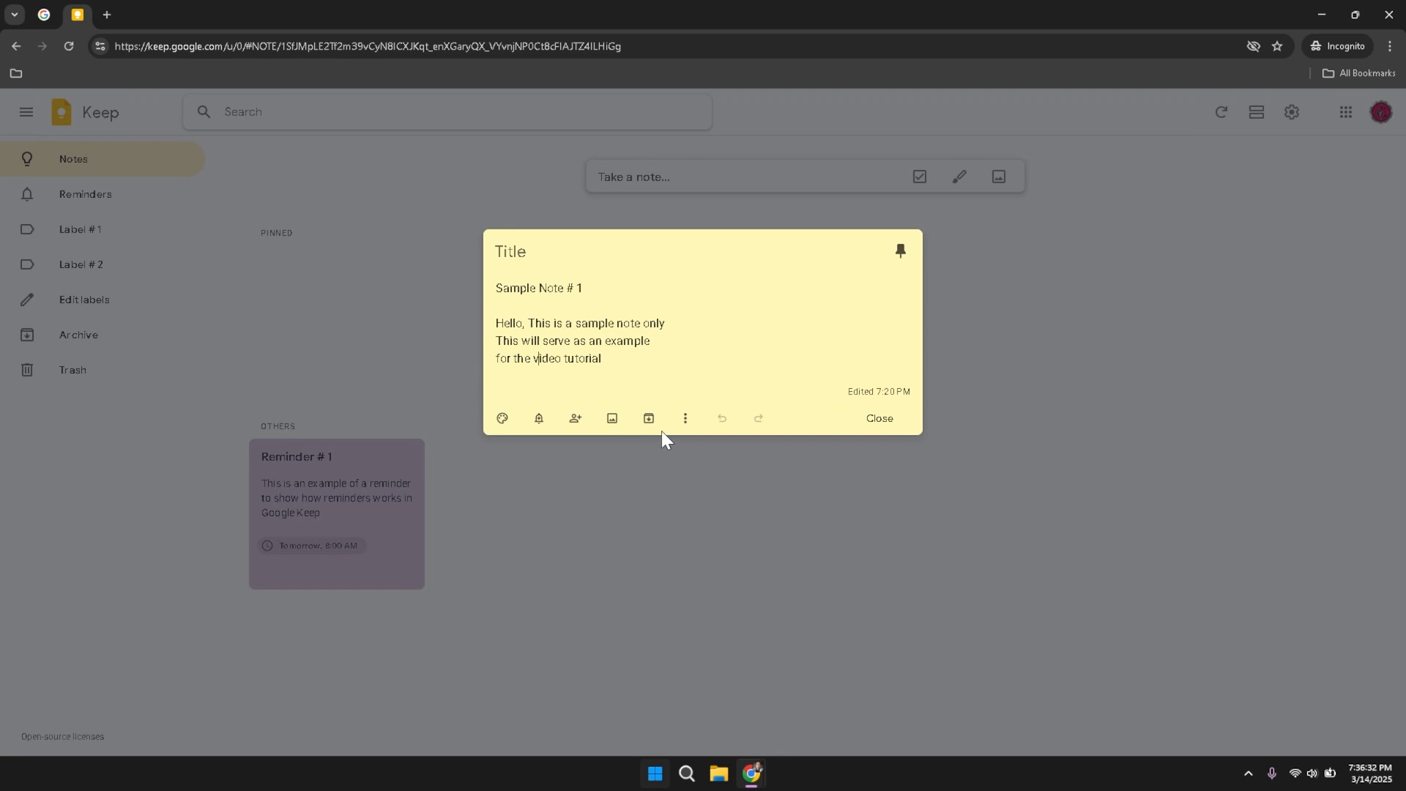
click(686, 419)
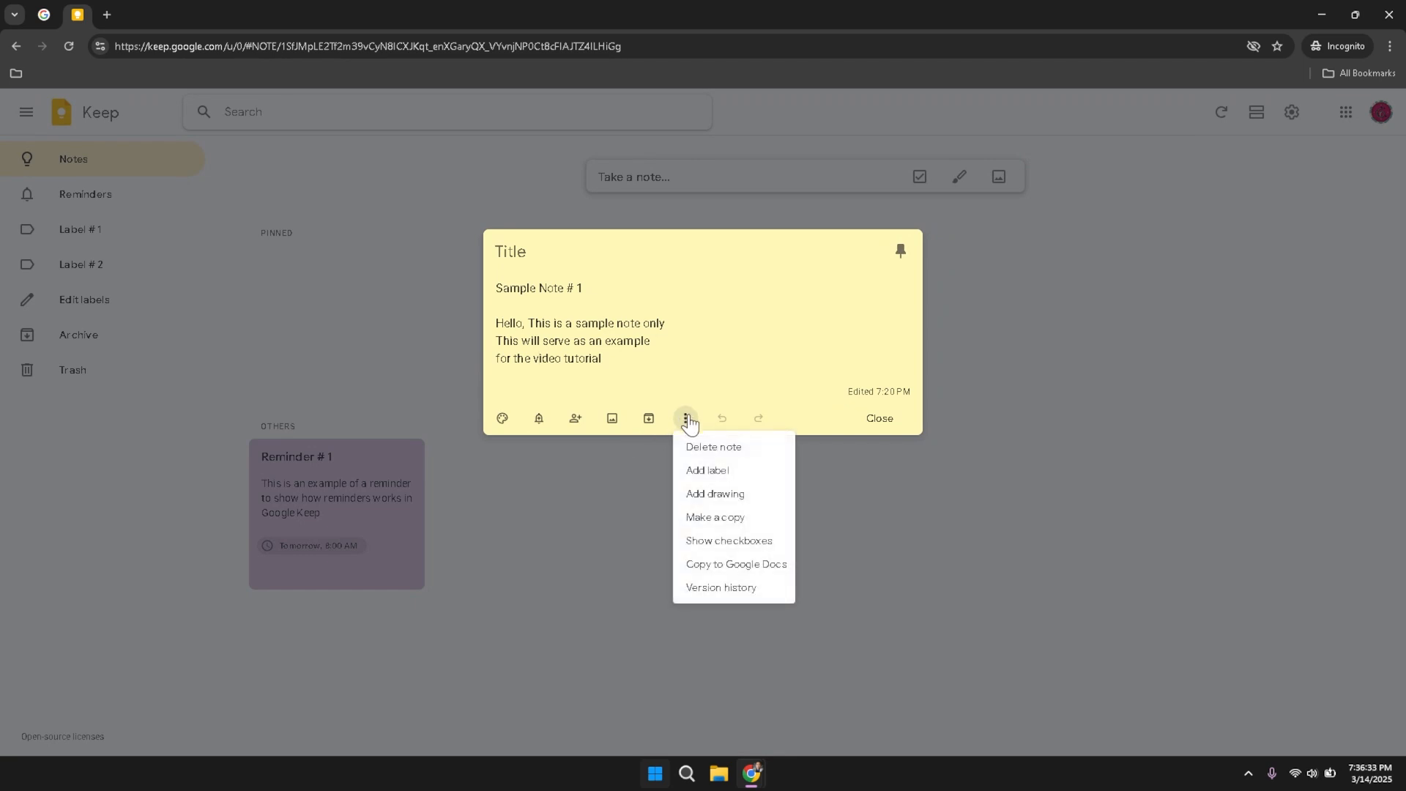
click(727, 476)
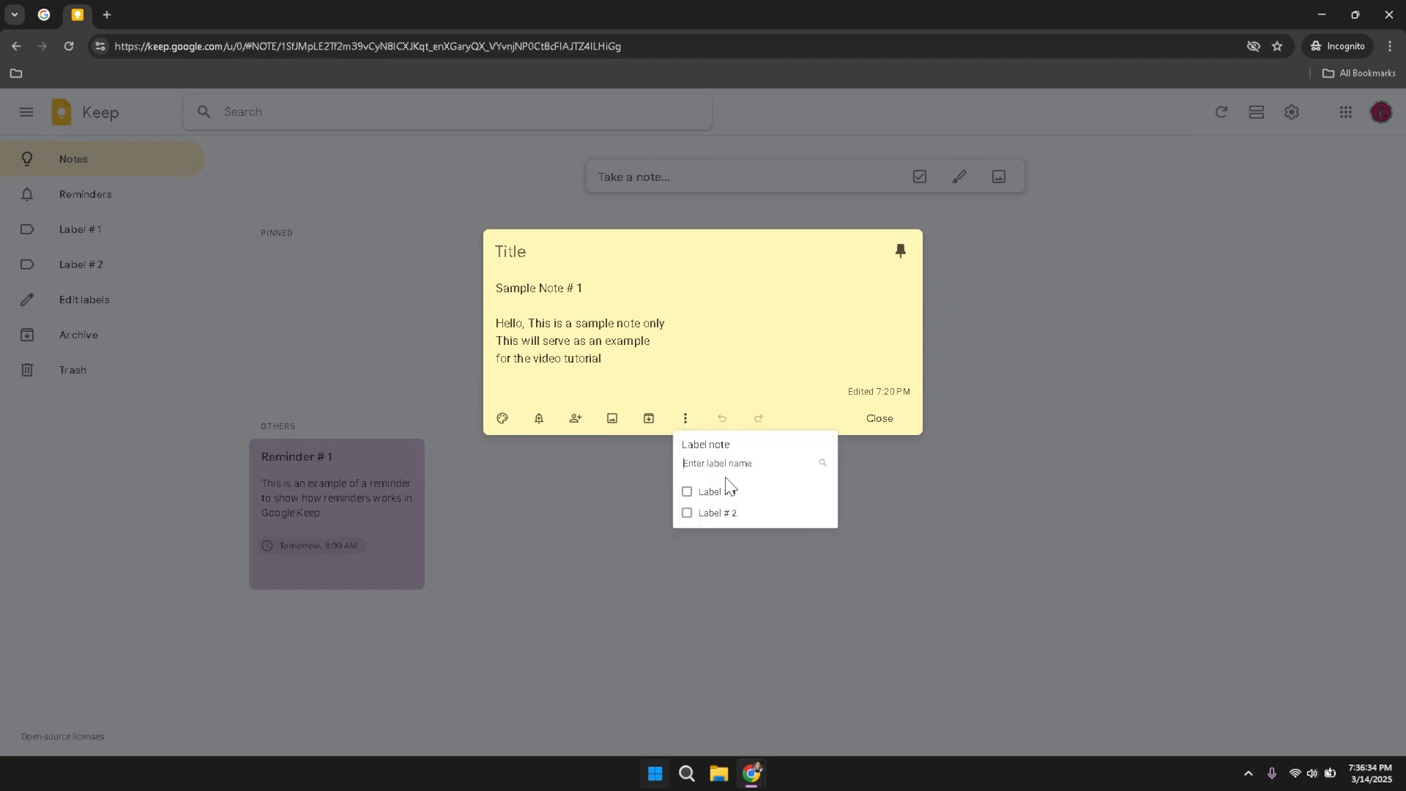
click(727, 492)
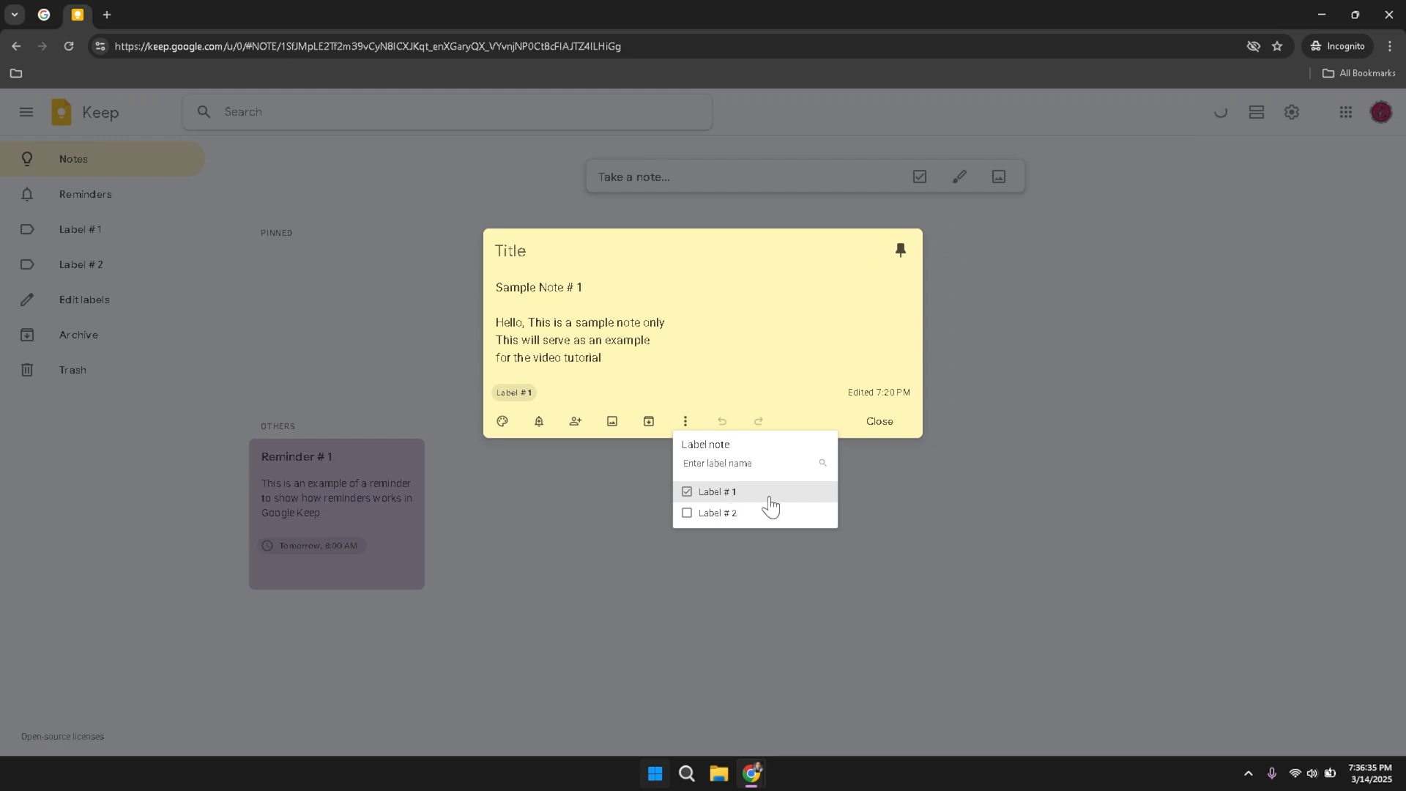
click(892, 426)
click(886, 421)
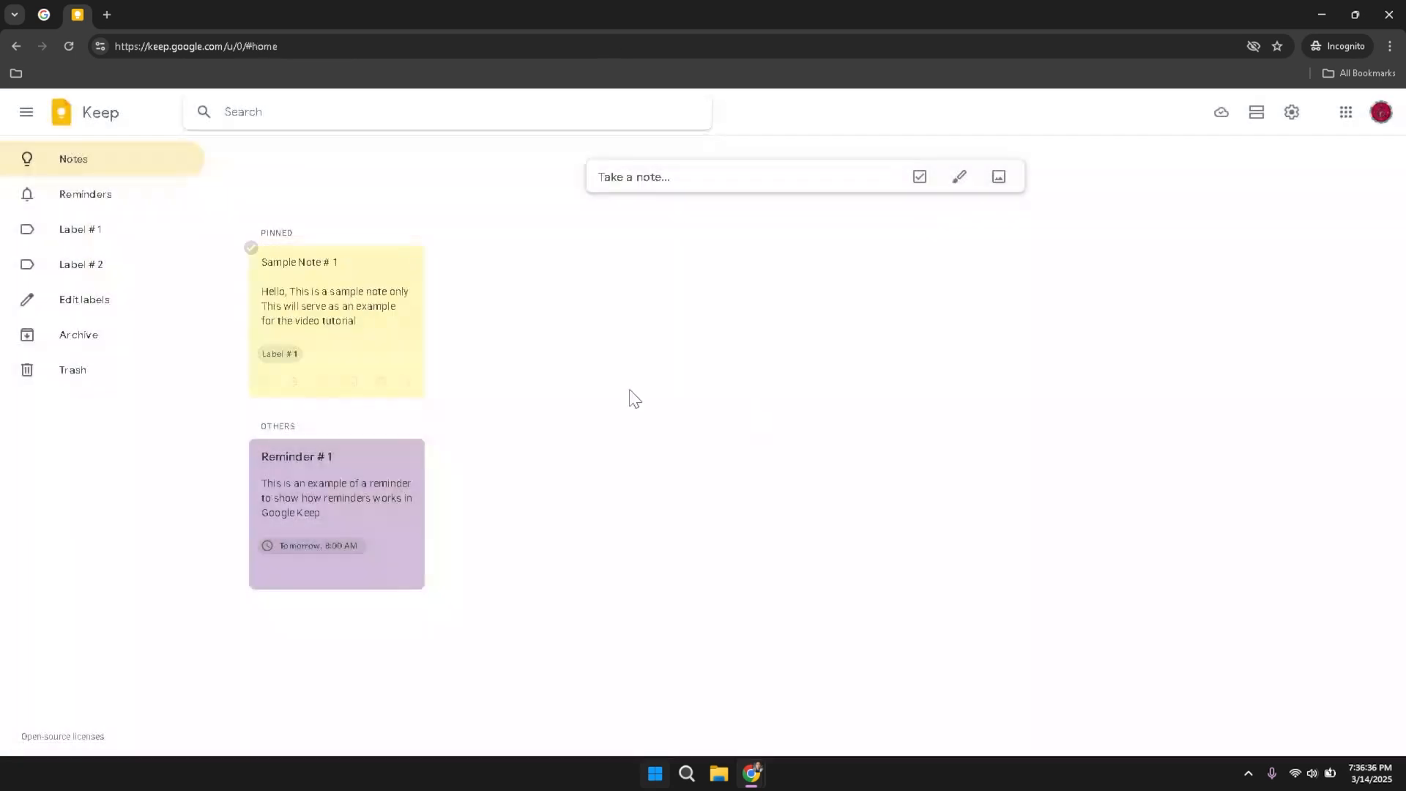
- Compare which notes are filed under Label # 1 and under Label # 2
click(51, 241)
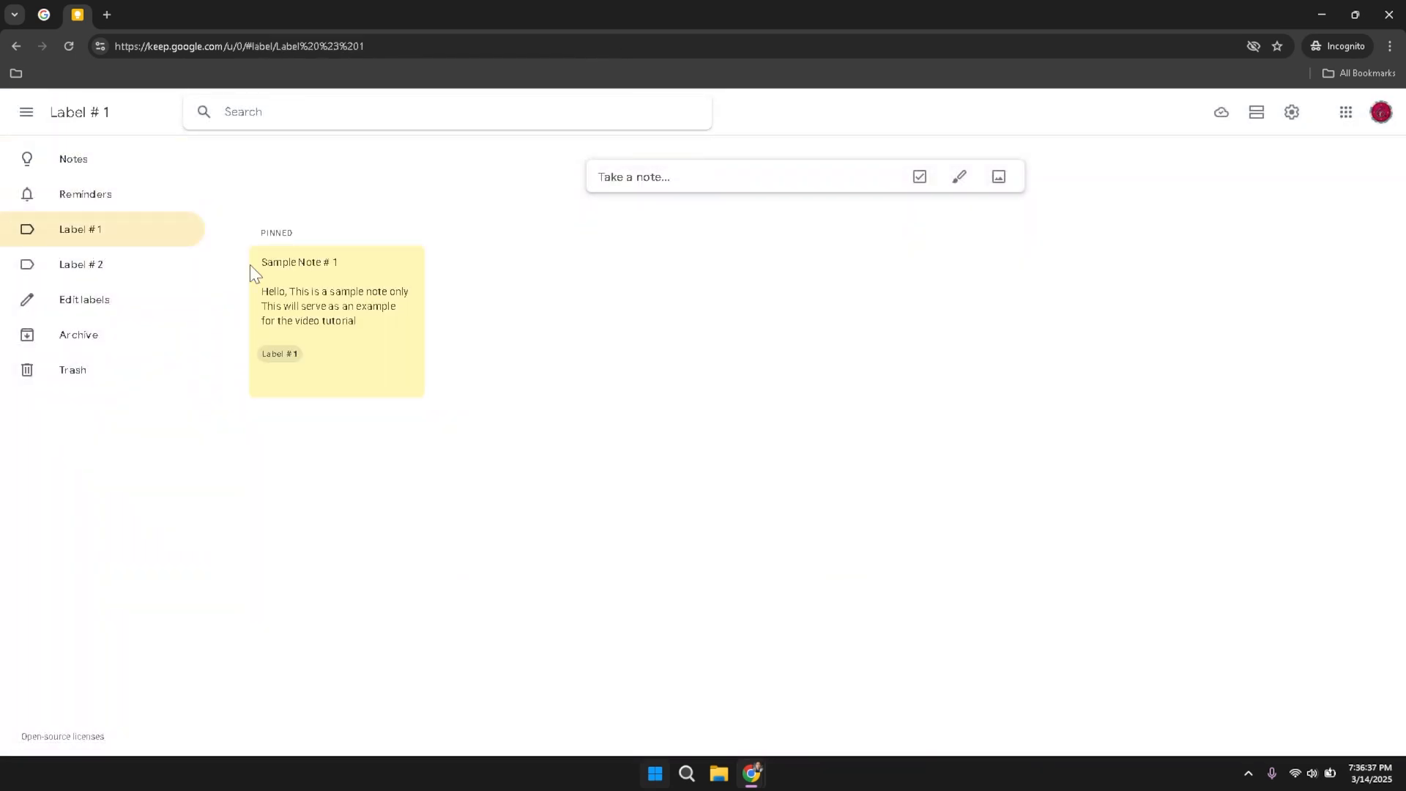
click(94, 268)
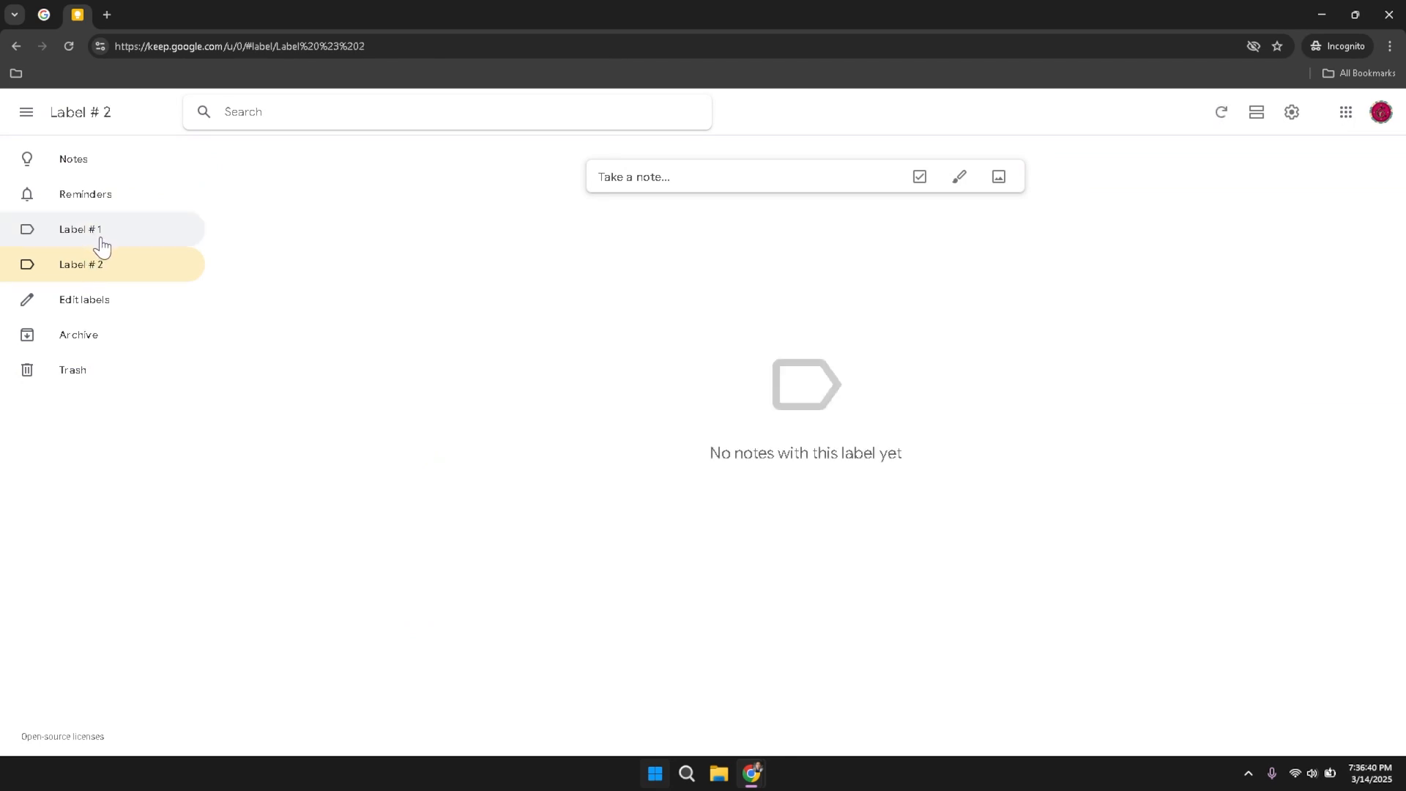
click(101, 248)
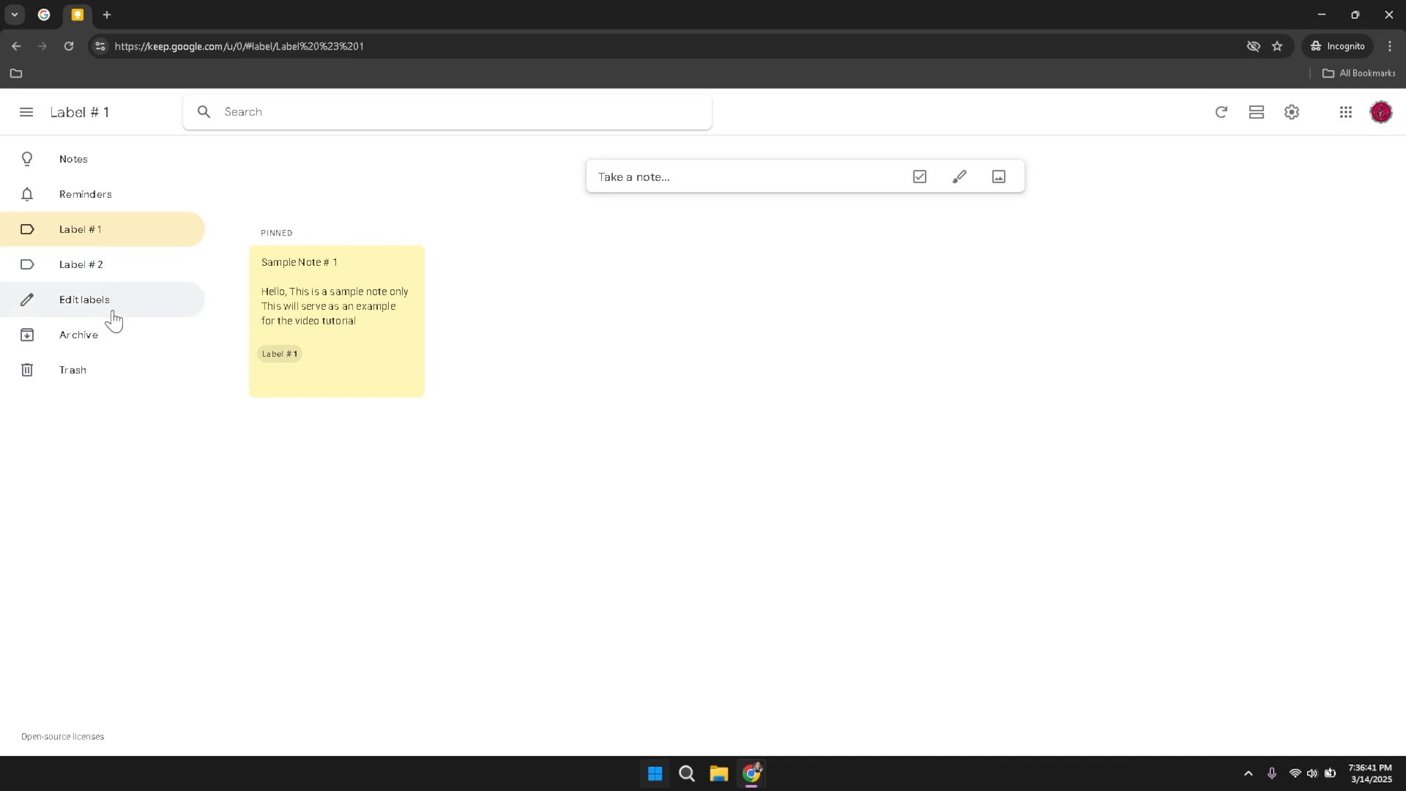
- Unarchive Sample Archived Note from the Archive section and check it in the Notes section
click(103, 339)
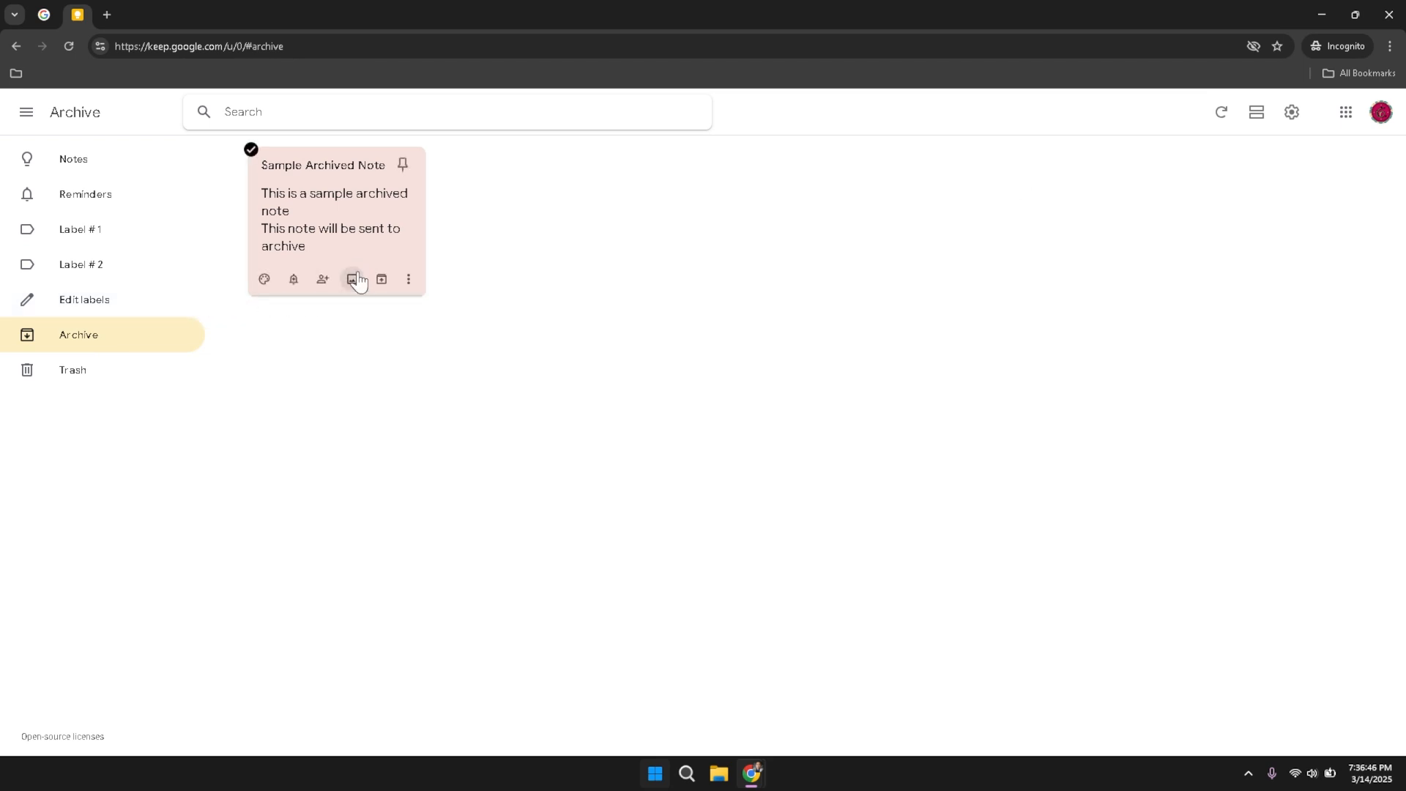
click(408, 282)
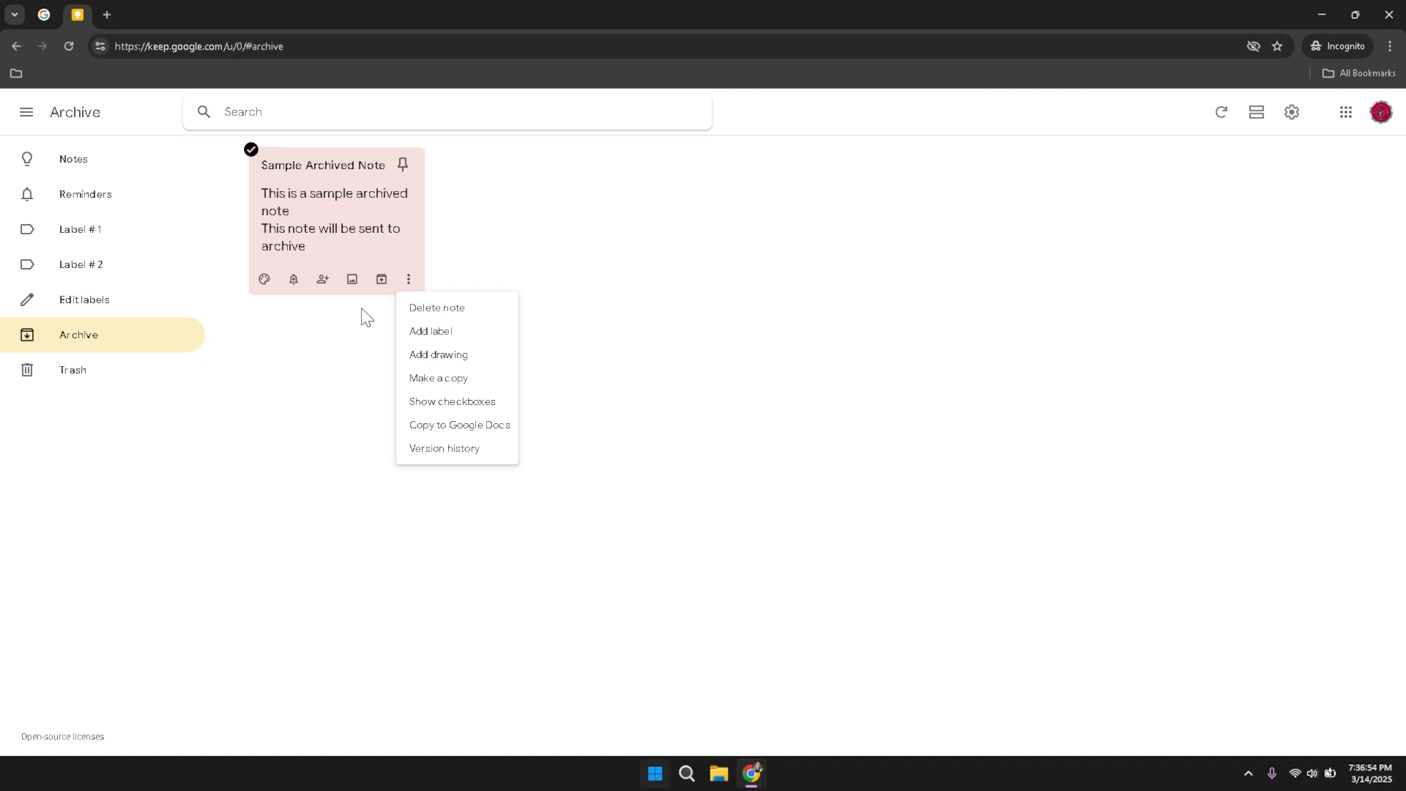
click(379, 284)
click(378, 284)
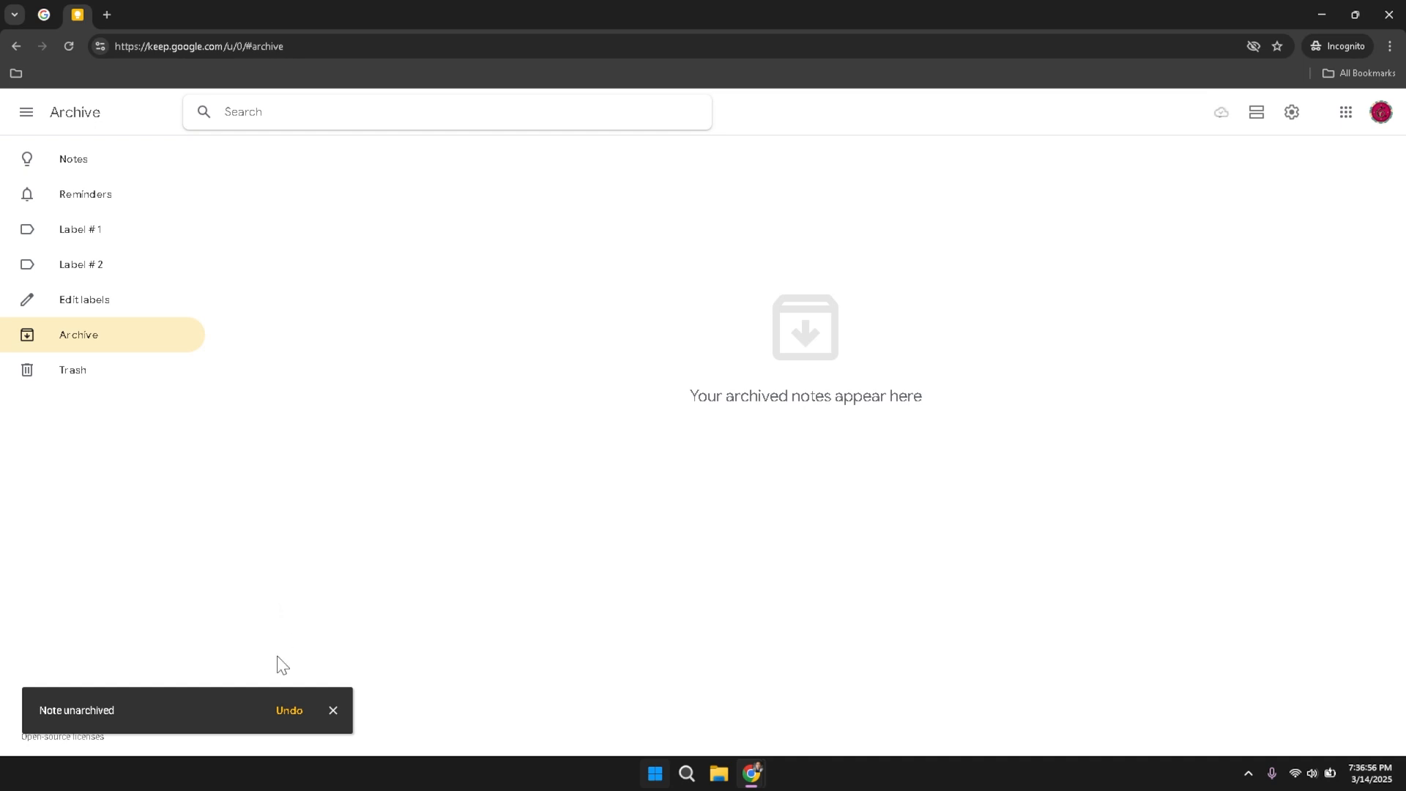
click(76, 170)
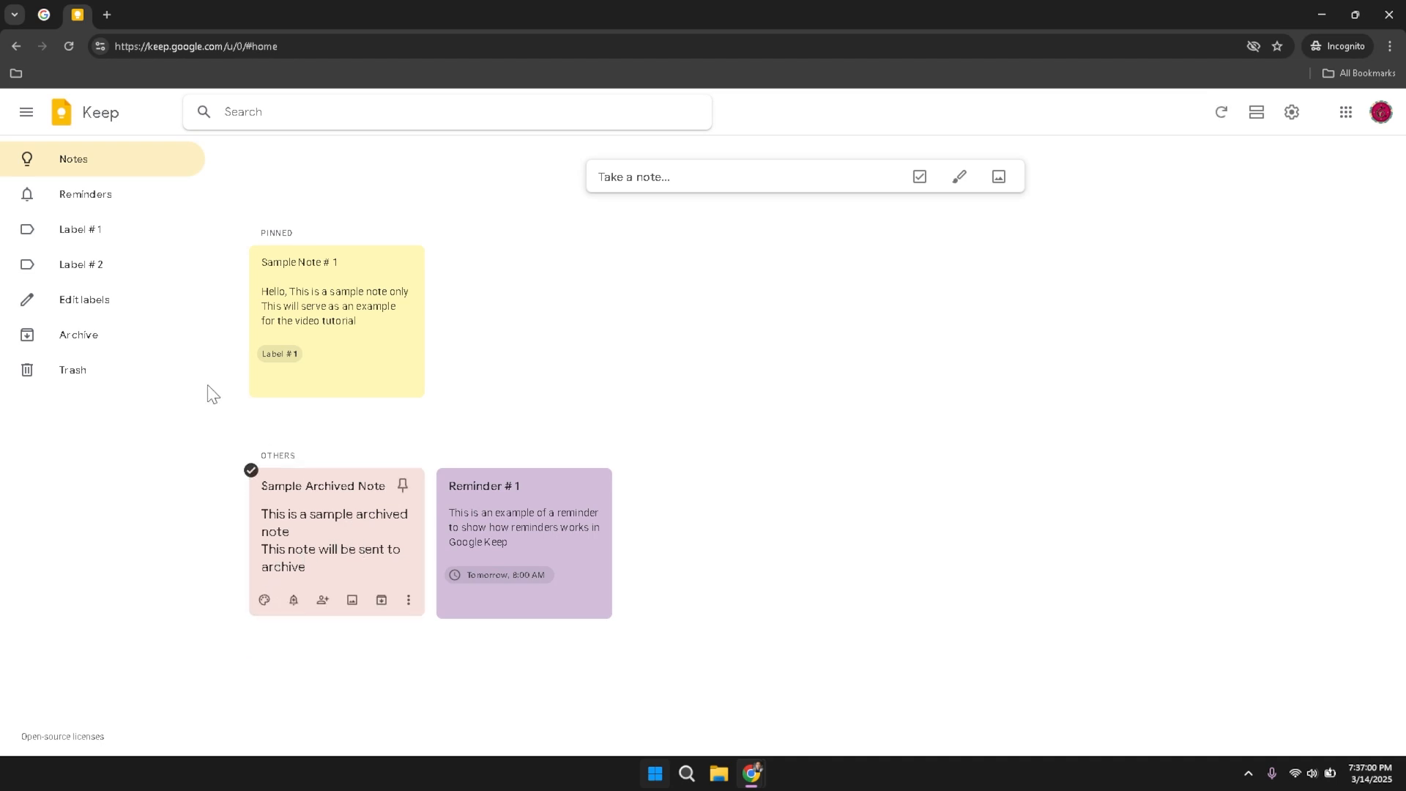
- View the Trash section and examine the options on Sample Note 3 and Sample Deleted Note
click(81, 363)
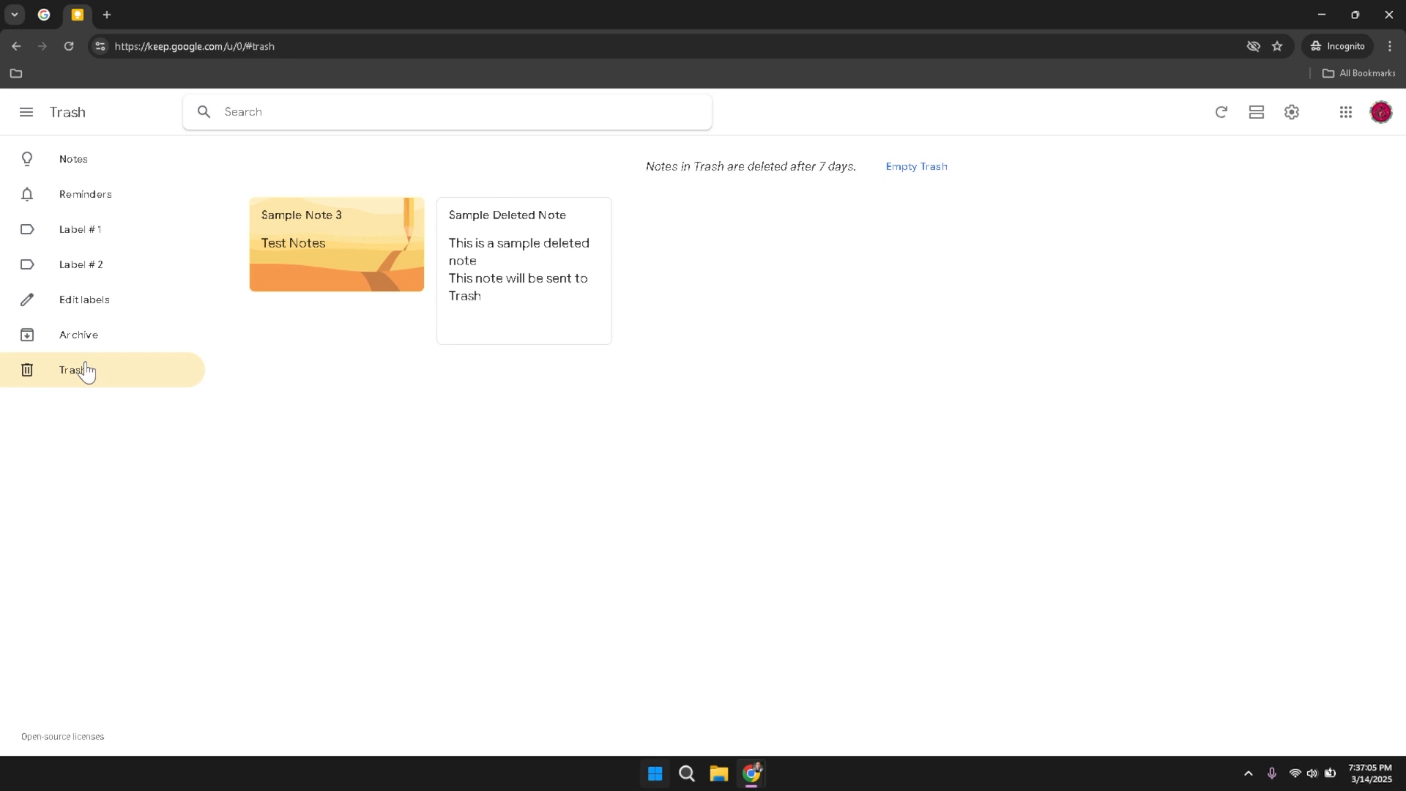
mouse_move(353, 251)
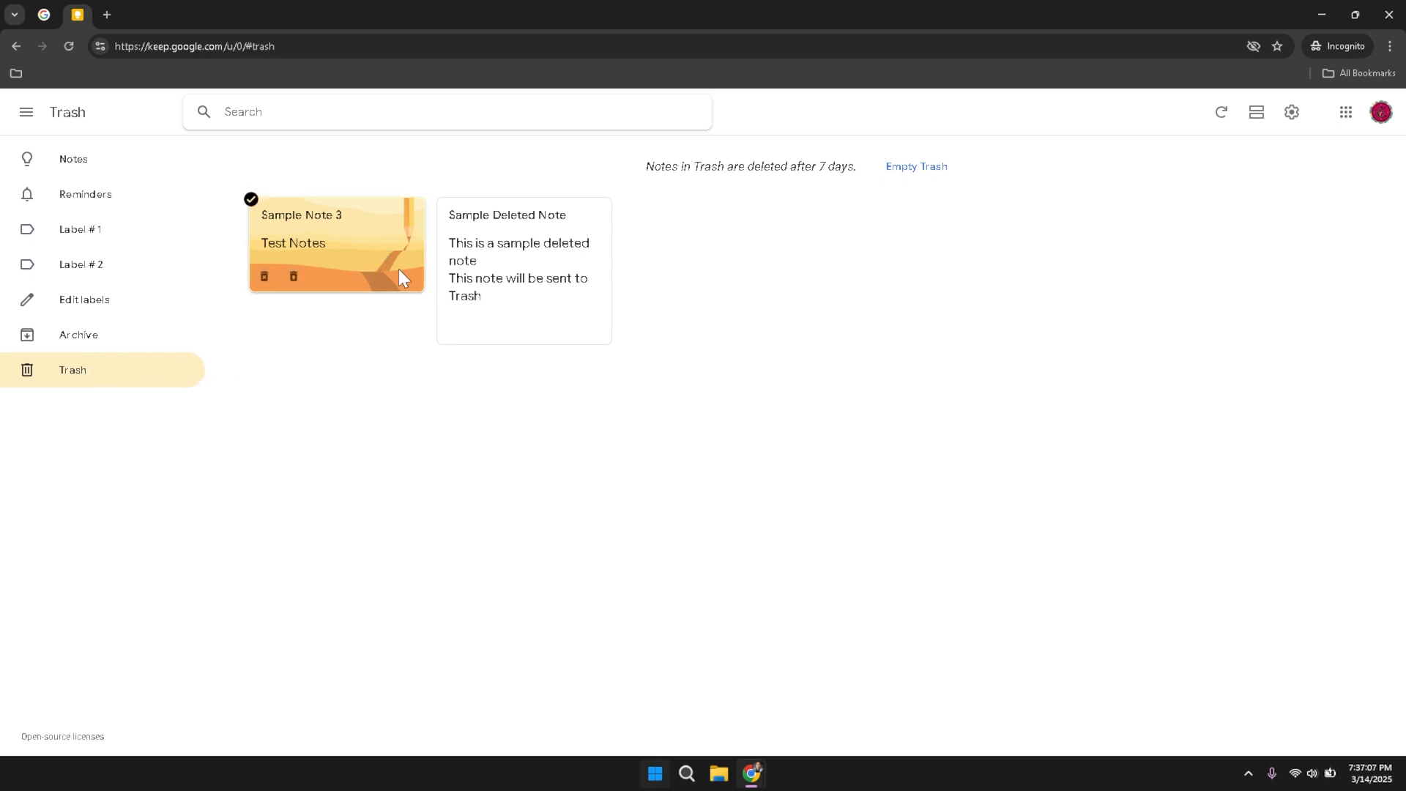
mouse_move(452, 282)
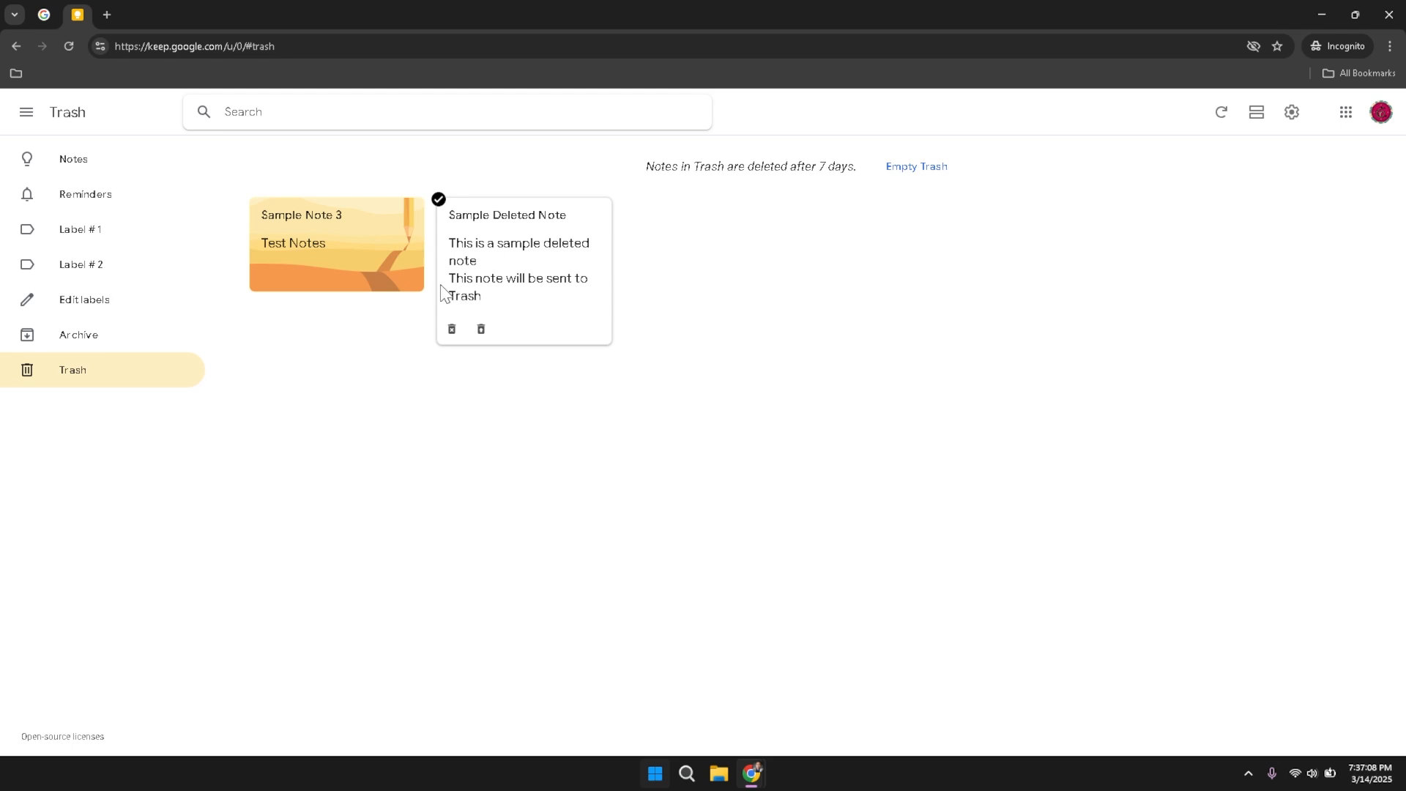
- Restore Sample Note 3 from the Trash section and permanently delete Sample Deleted Note
mouse_move(375, 286)
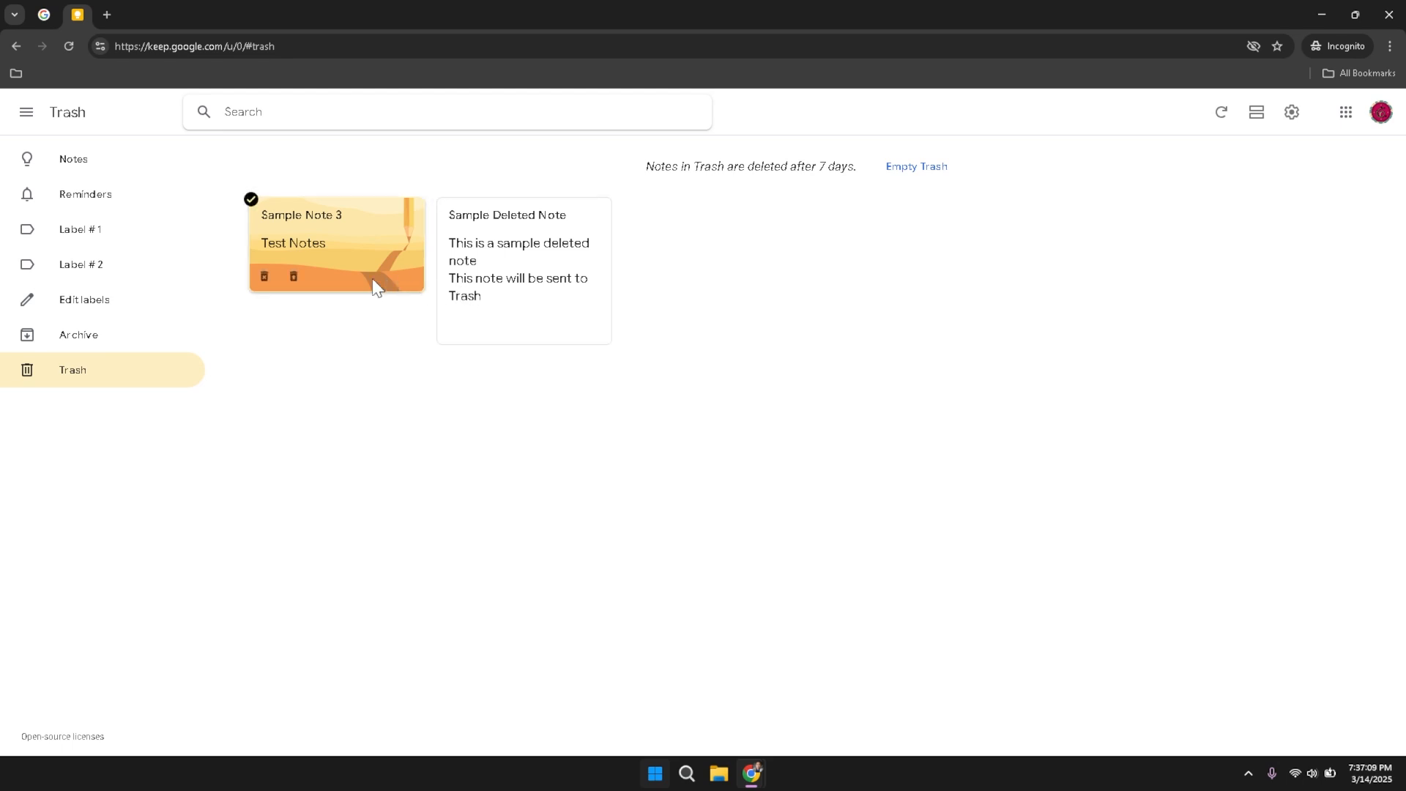
click(291, 278)
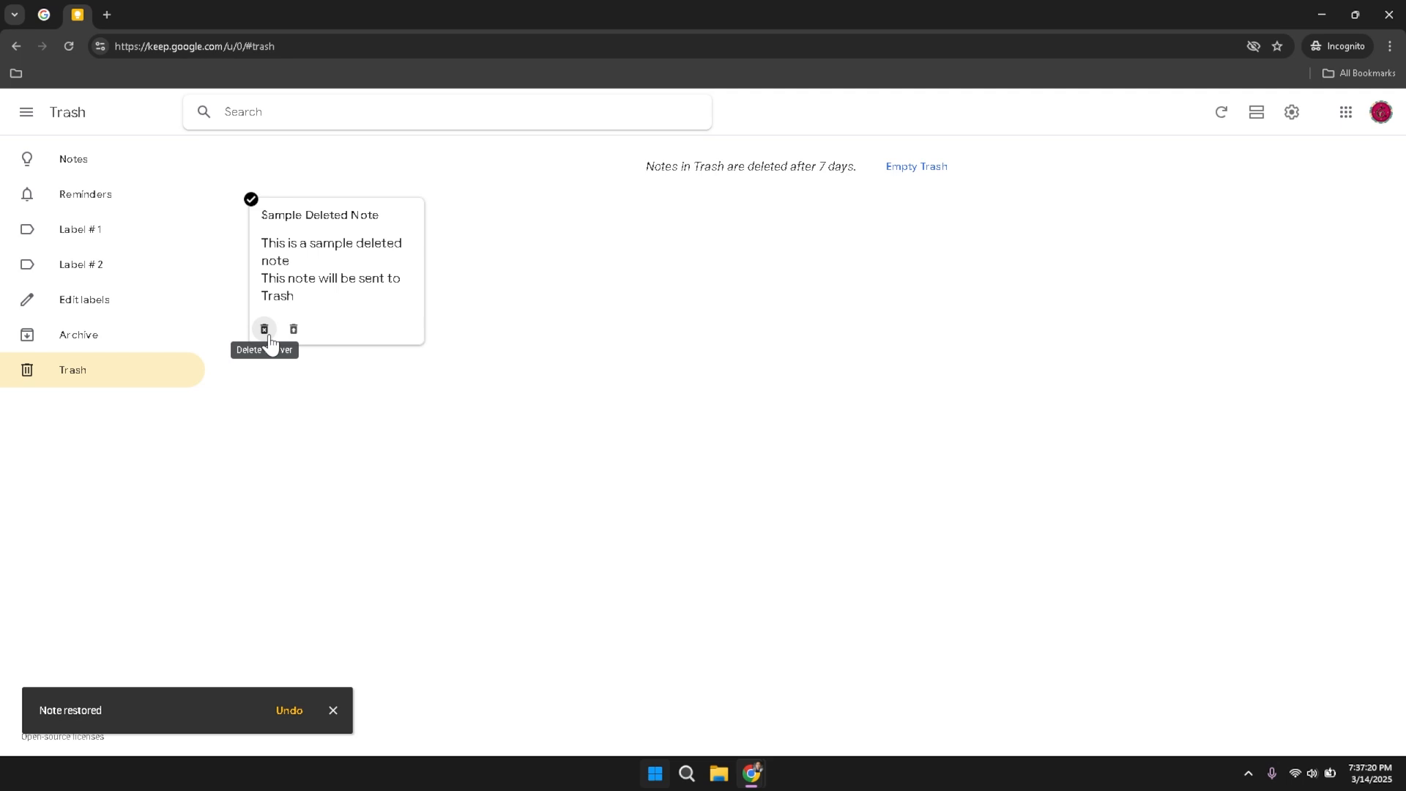
click(264, 329)
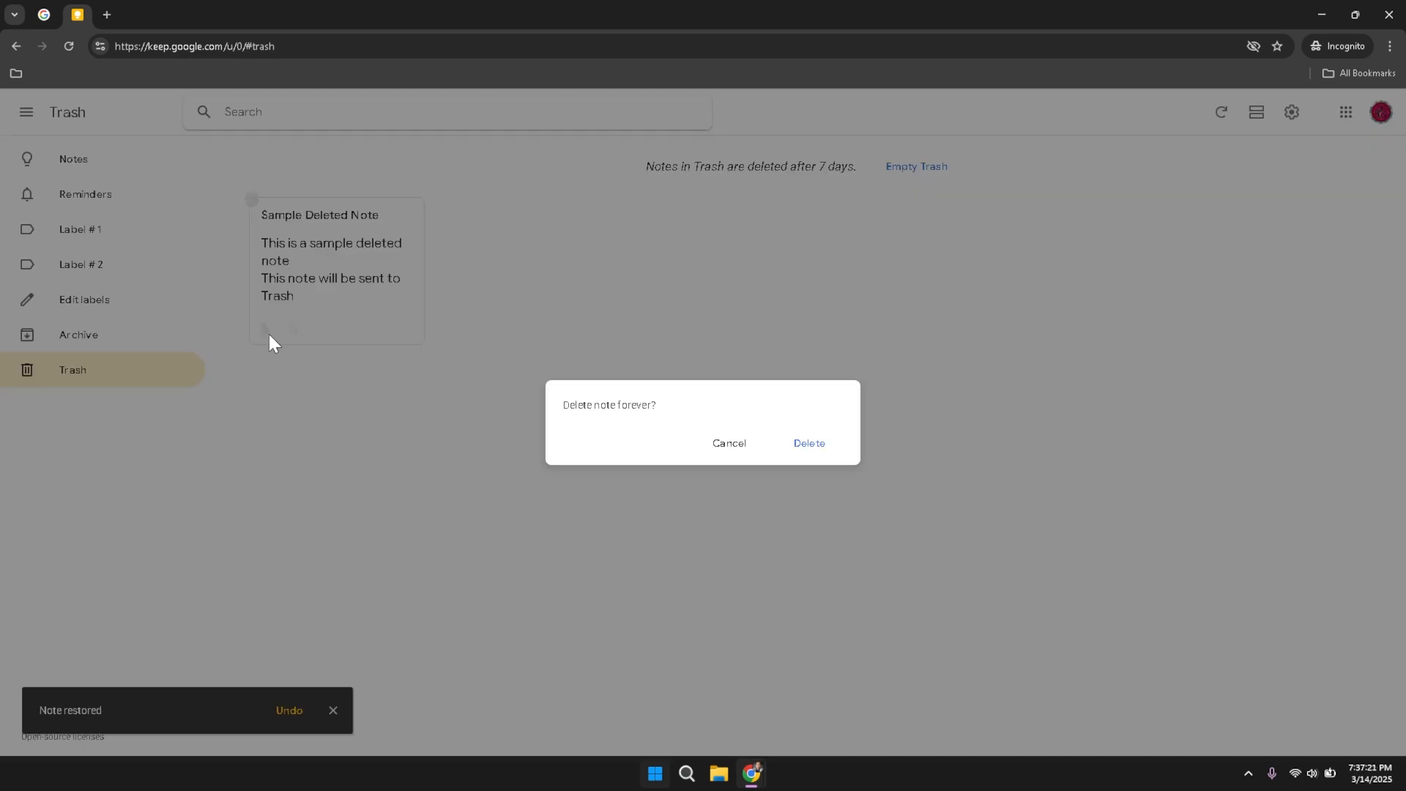
click(794, 450)
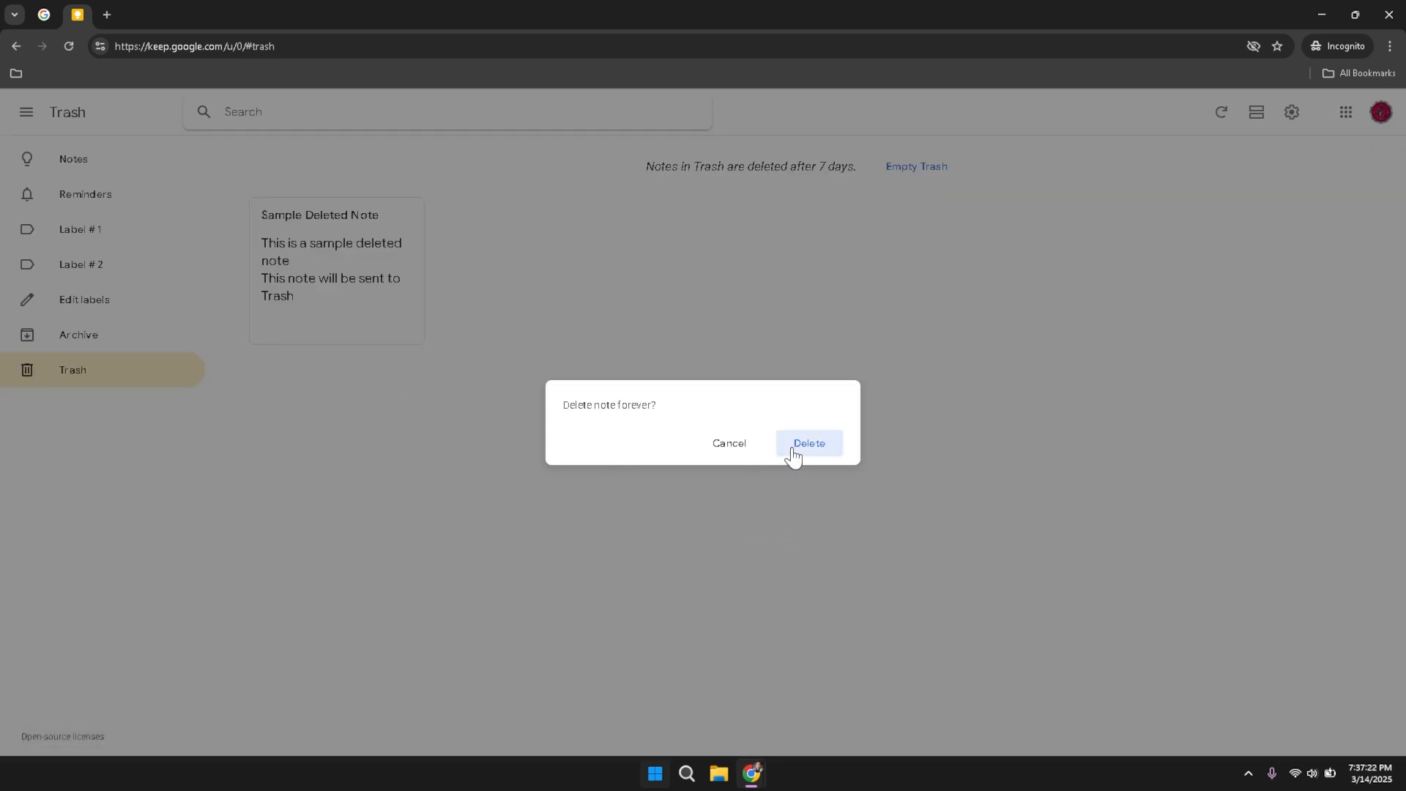
click(794, 452)
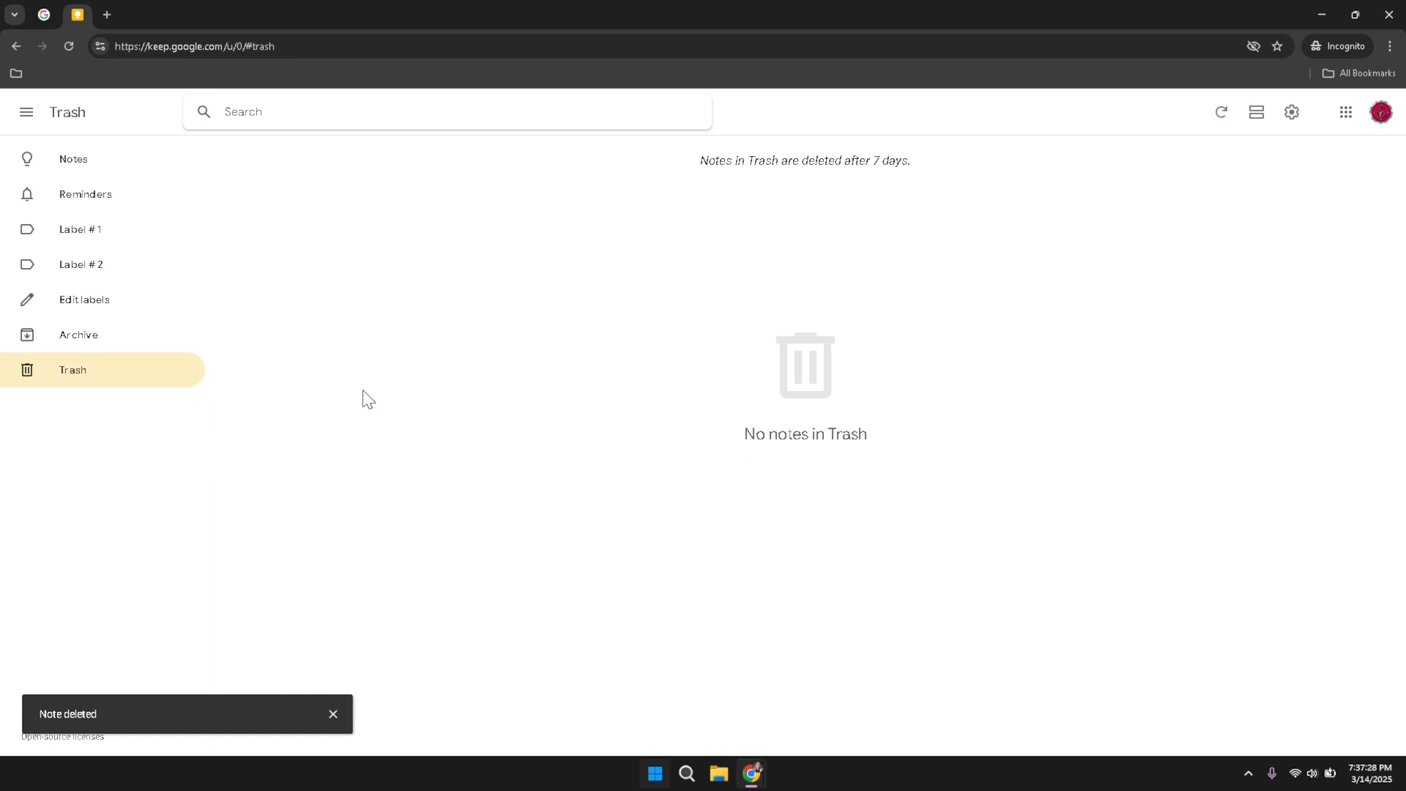
- Return to the Notes section and try several background images on Sample Note # 1, including Travel and Notes, ending with Recipes
click(85, 171)
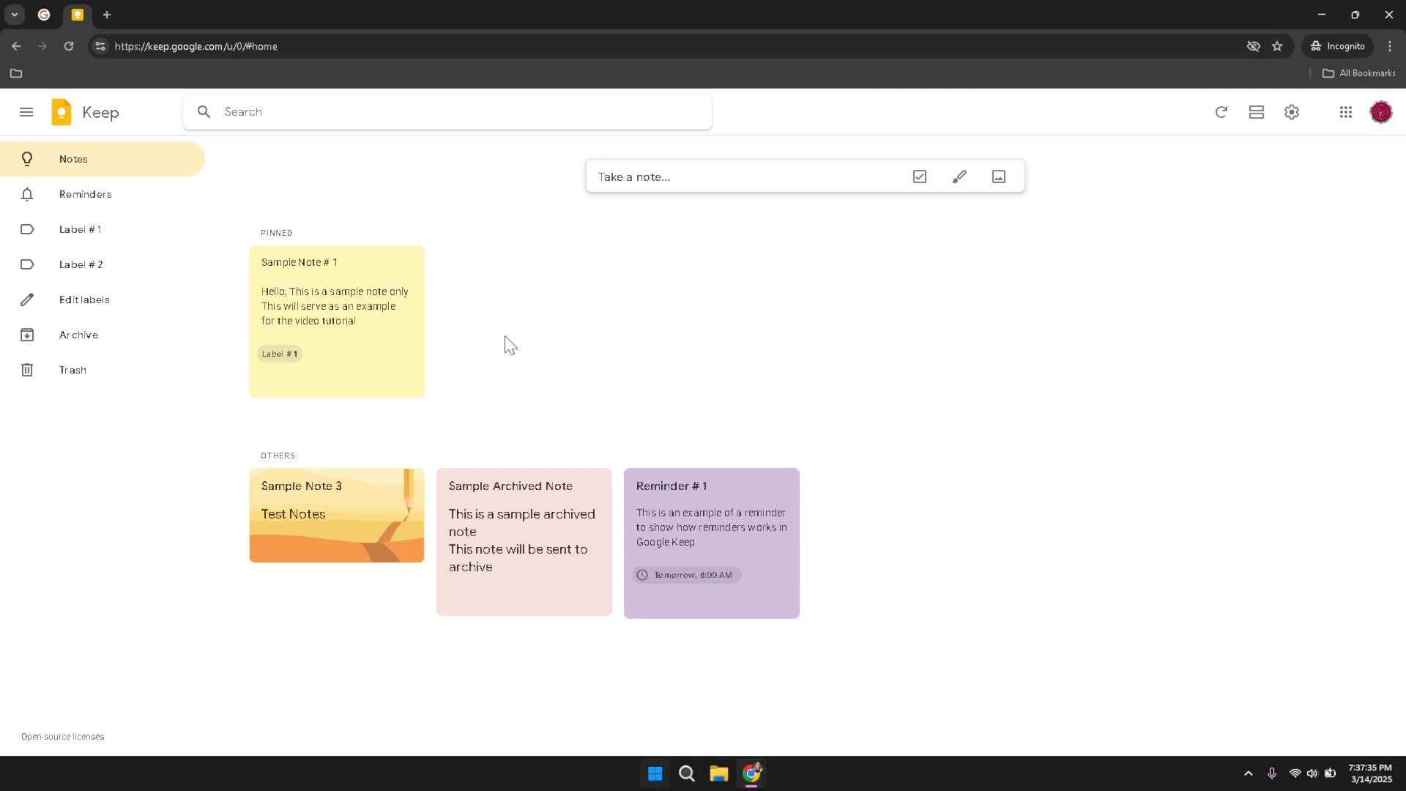
mouse_move(406, 314)
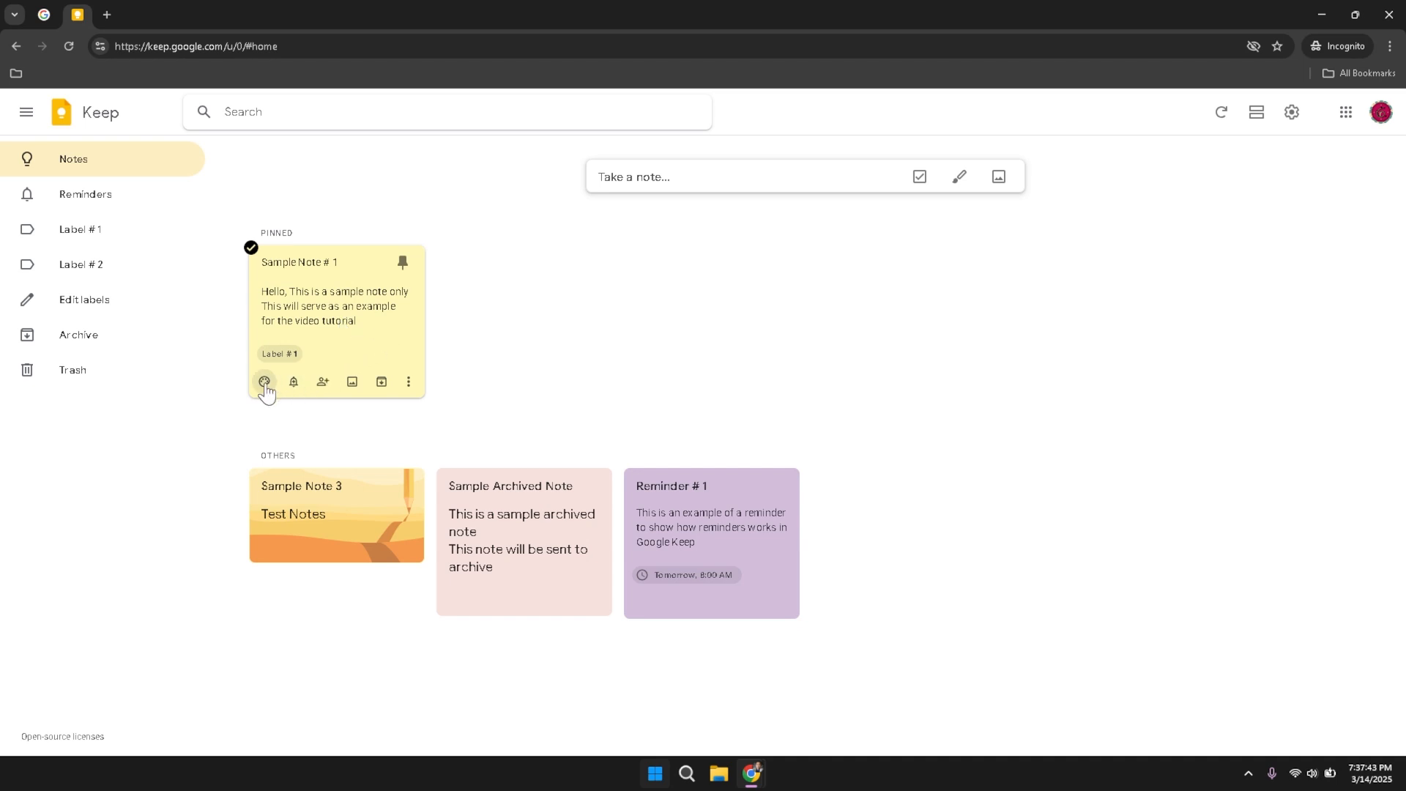
mouse_move(264, 382)
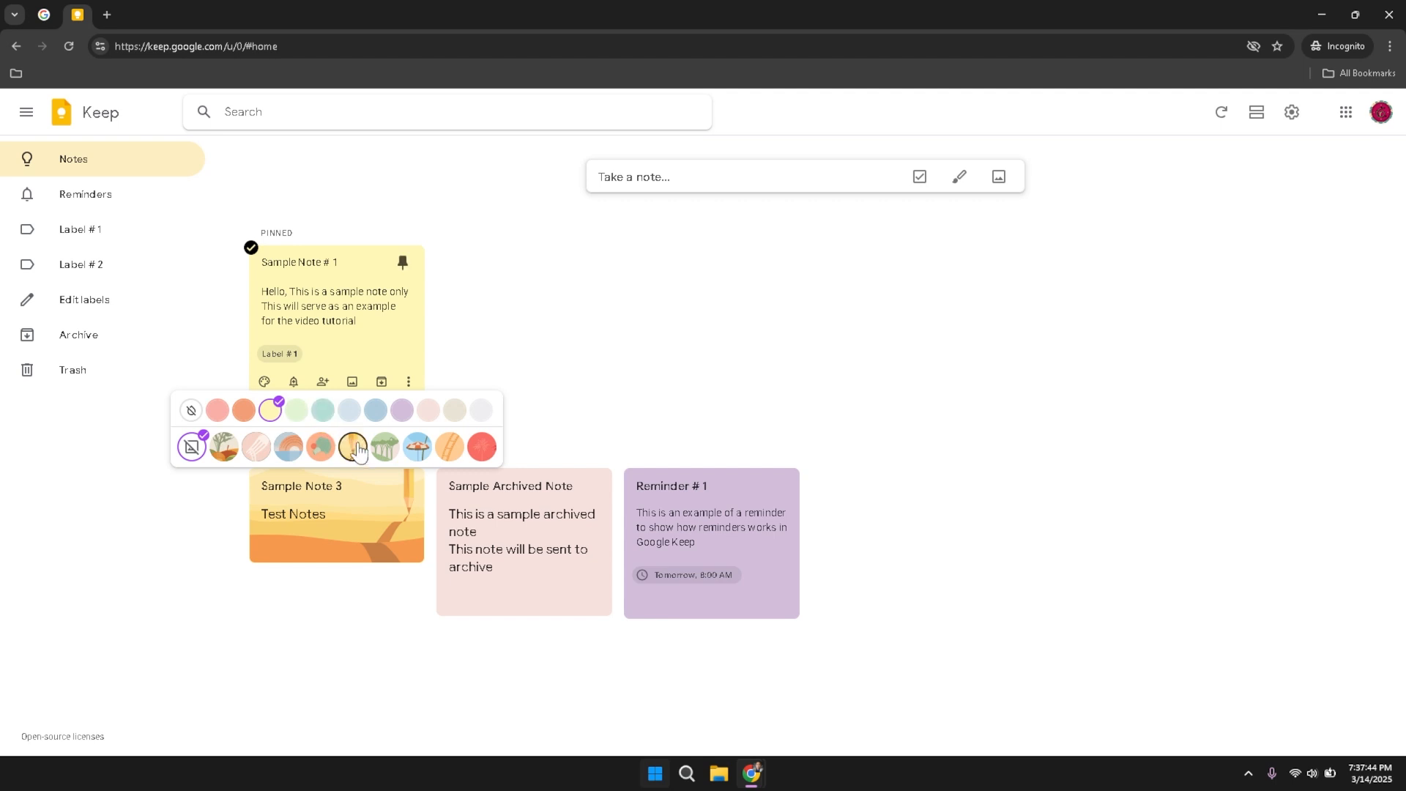
click(384, 449)
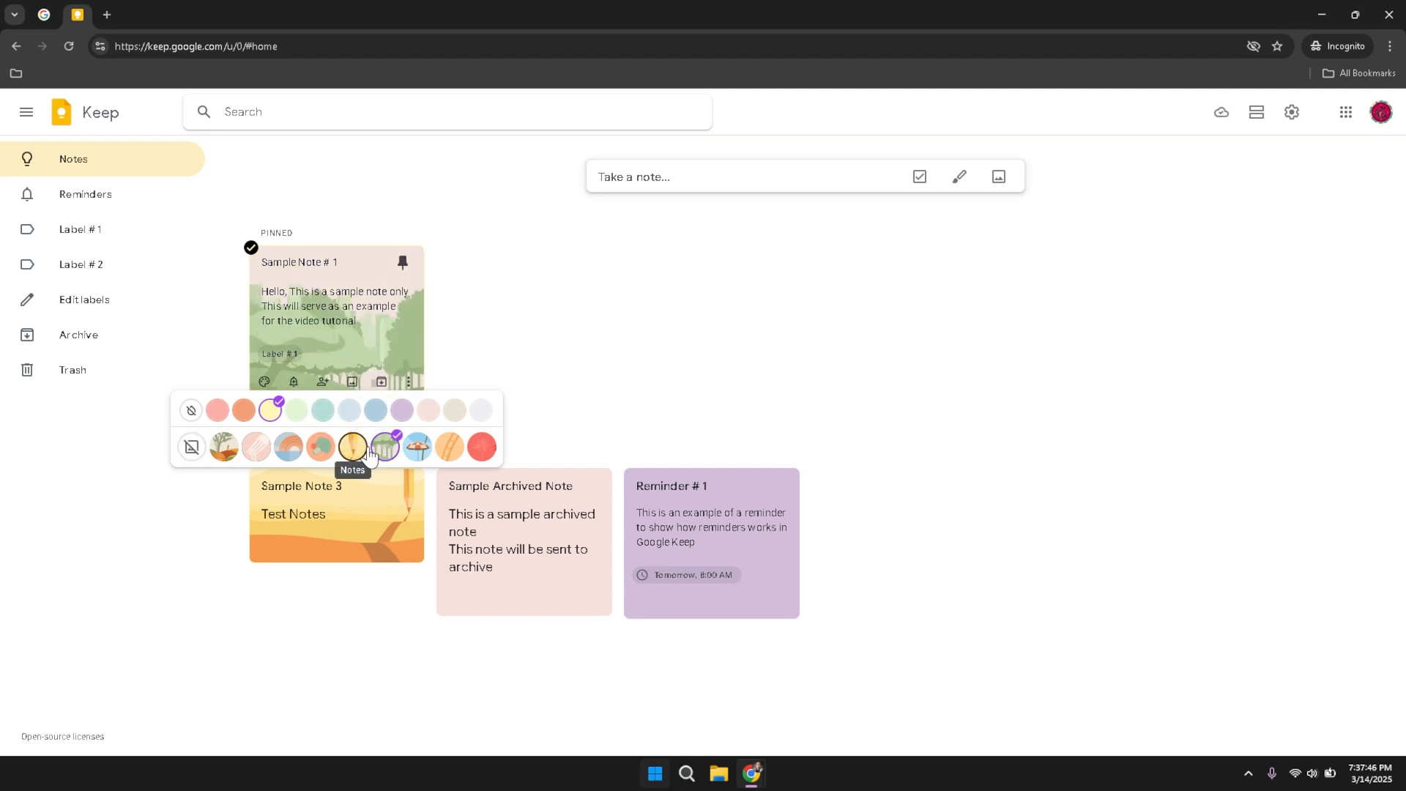
click(416, 448)
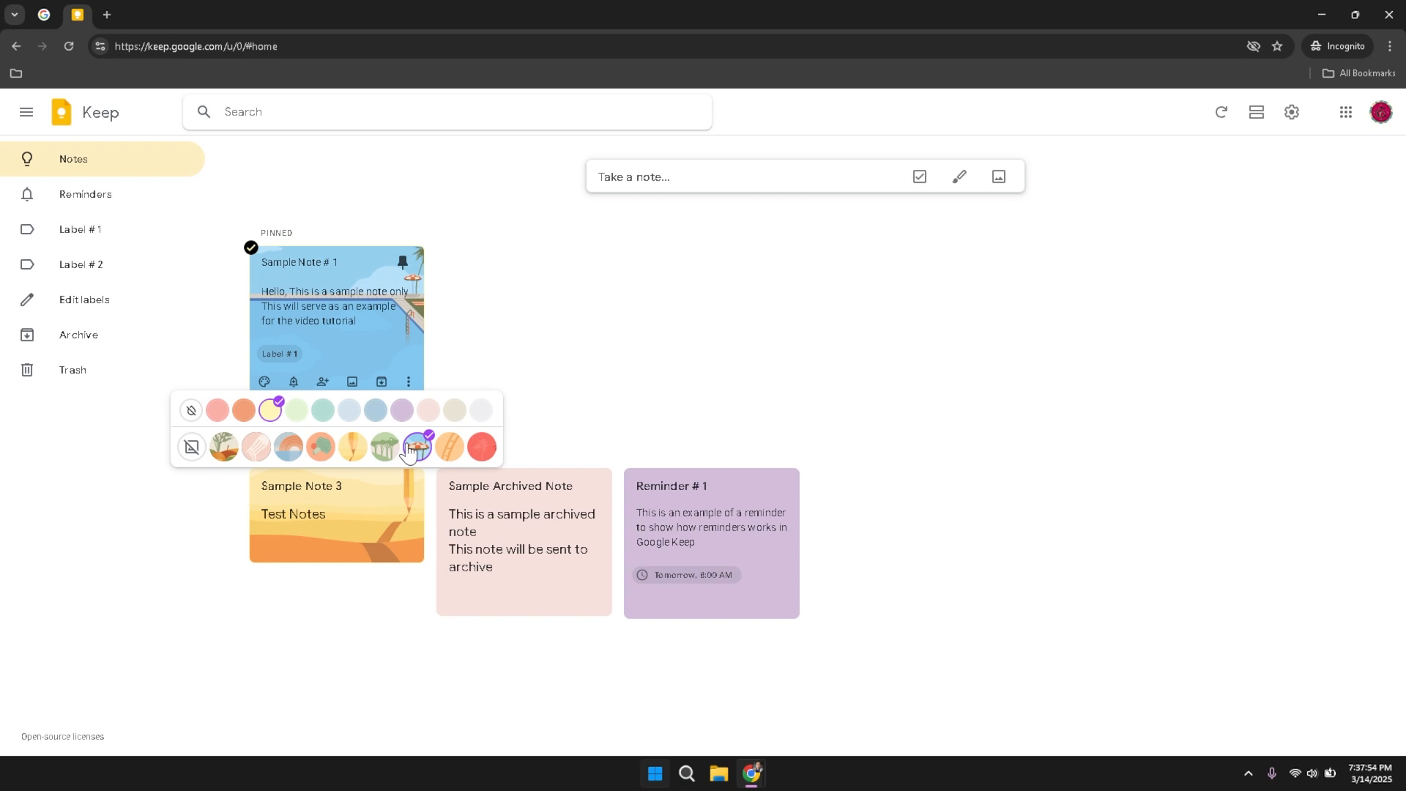
click(449, 450)
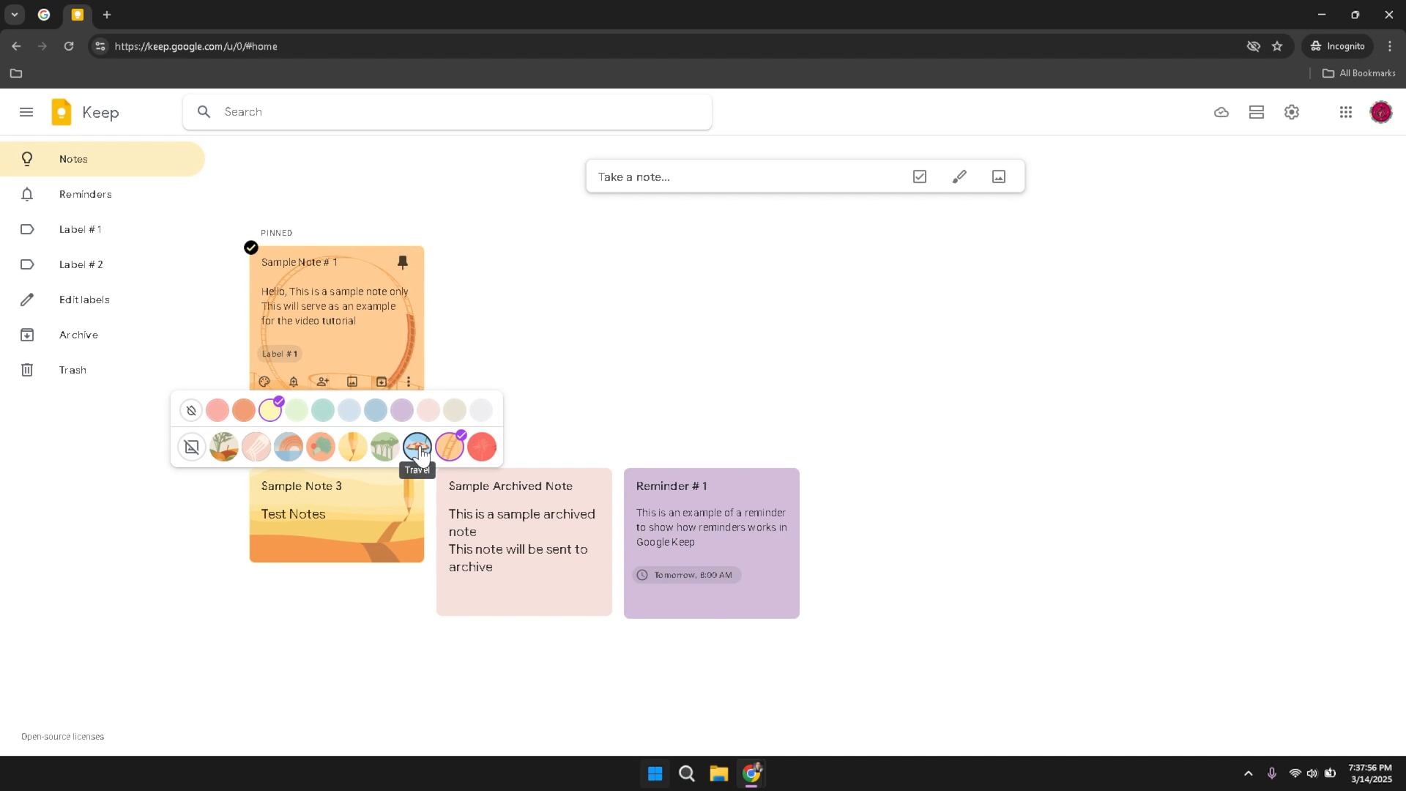
click(420, 453)
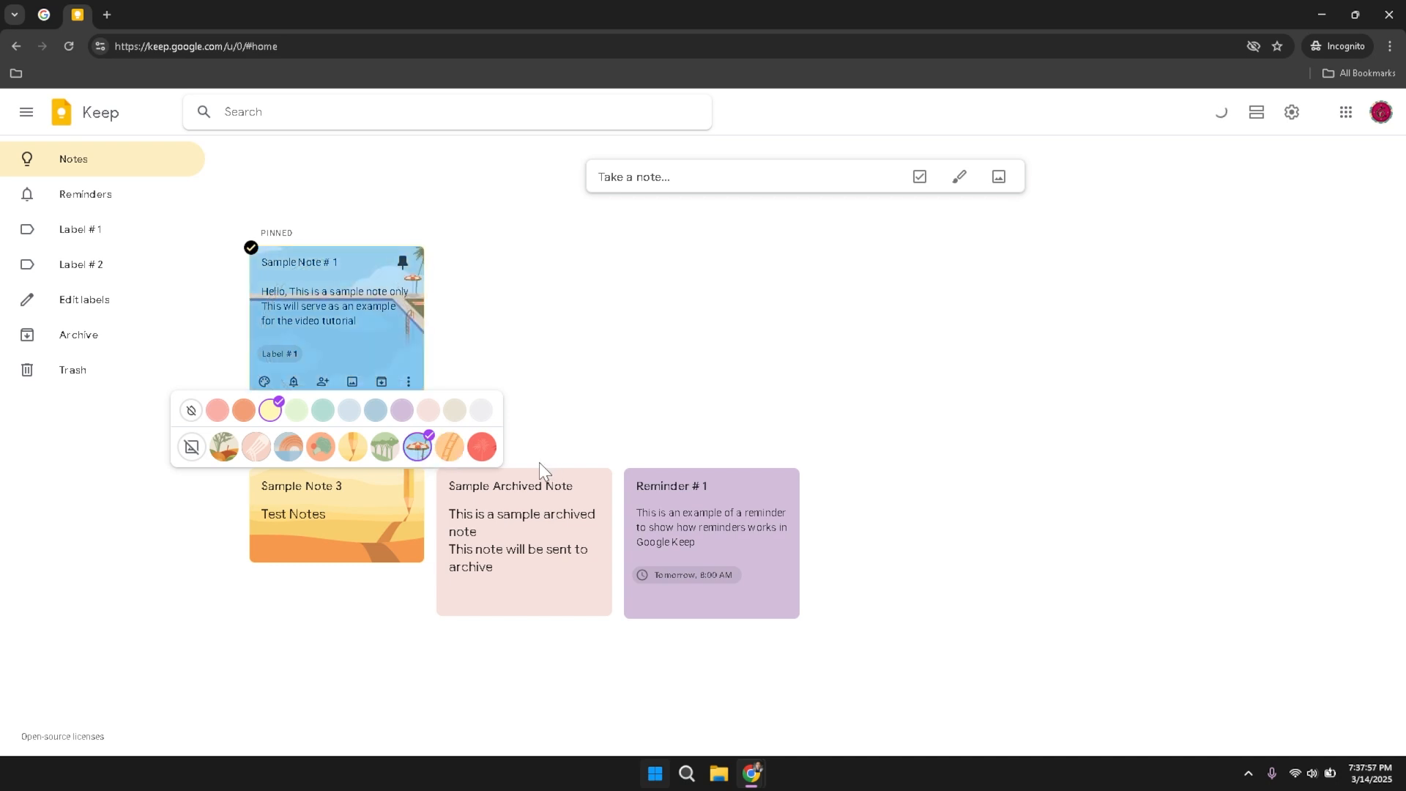
click(477, 457)
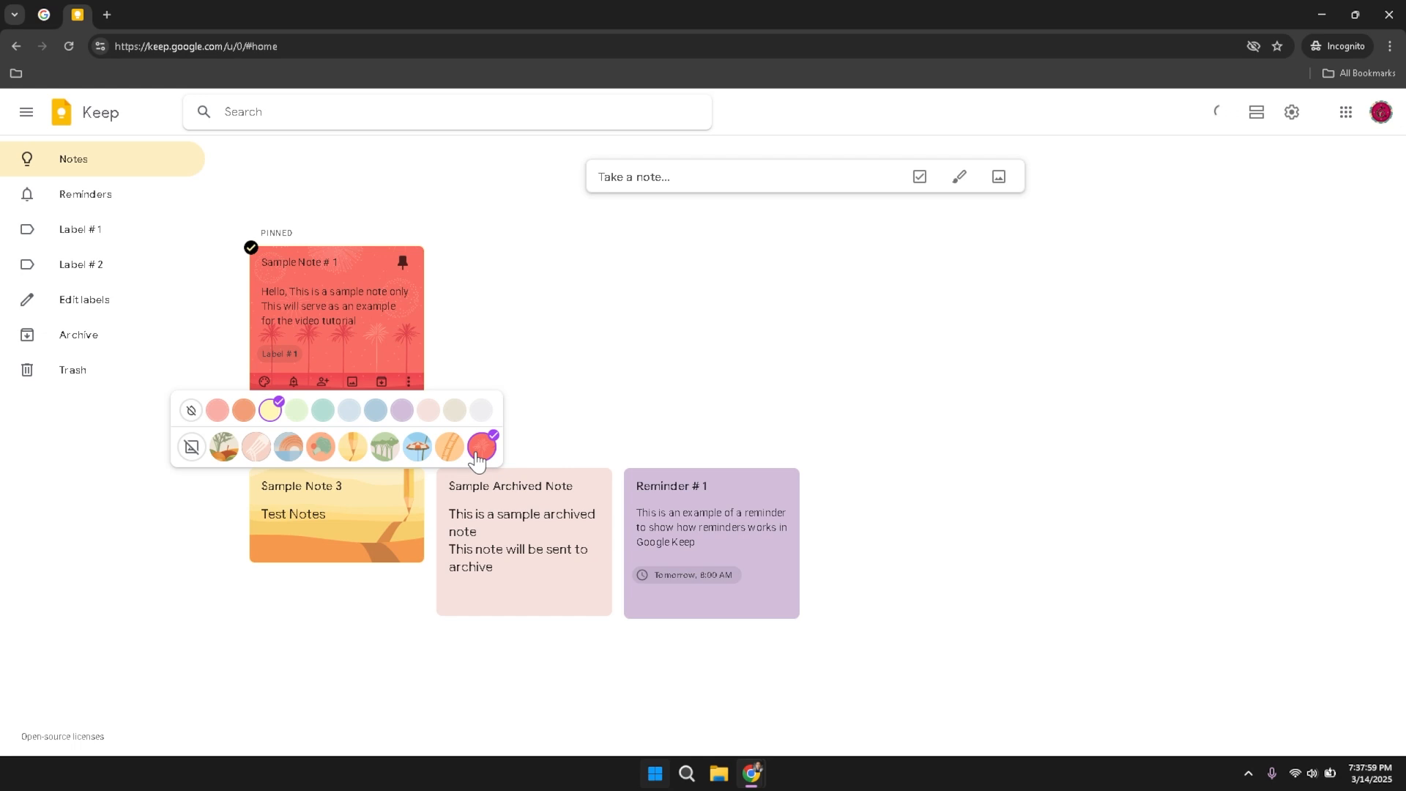
click(352, 448)
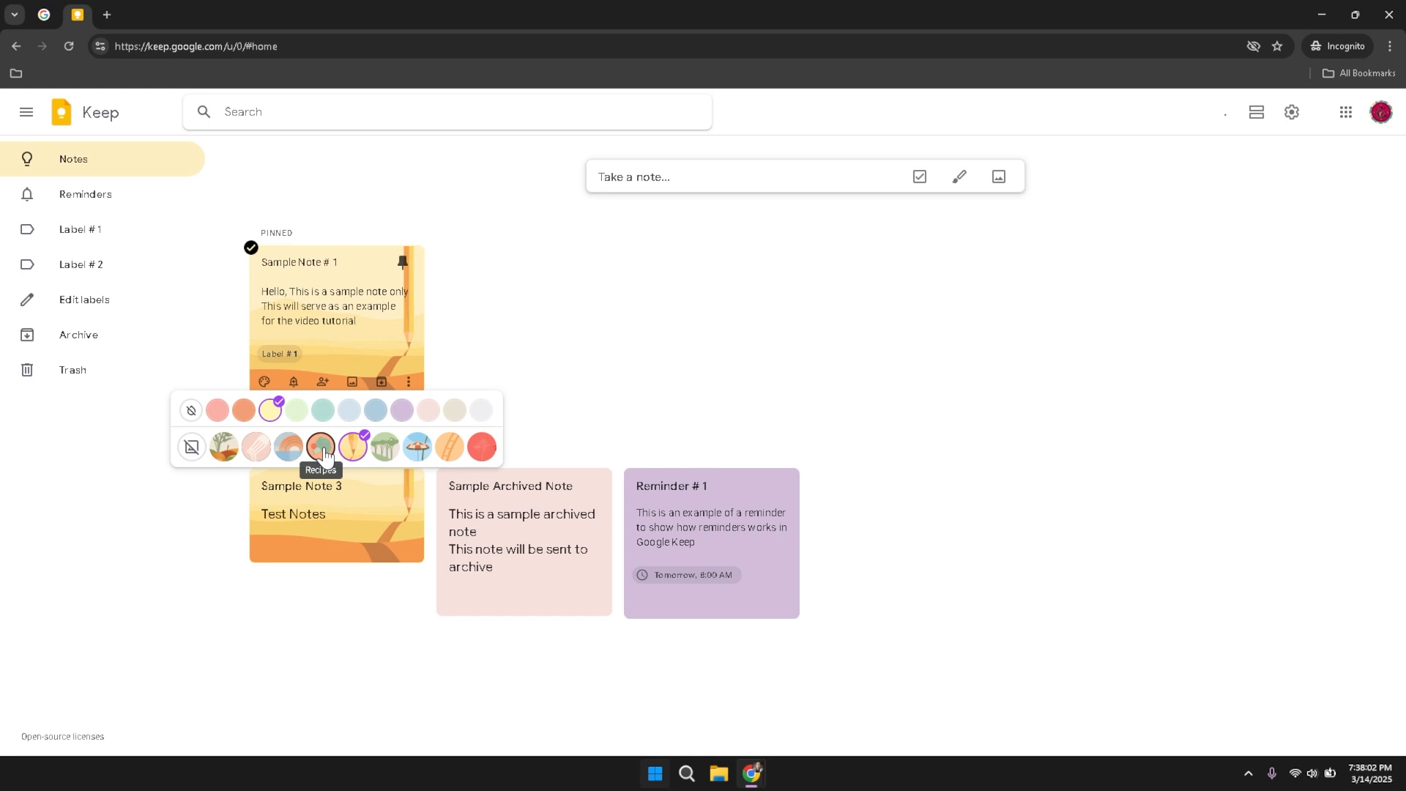
click(323, 449)
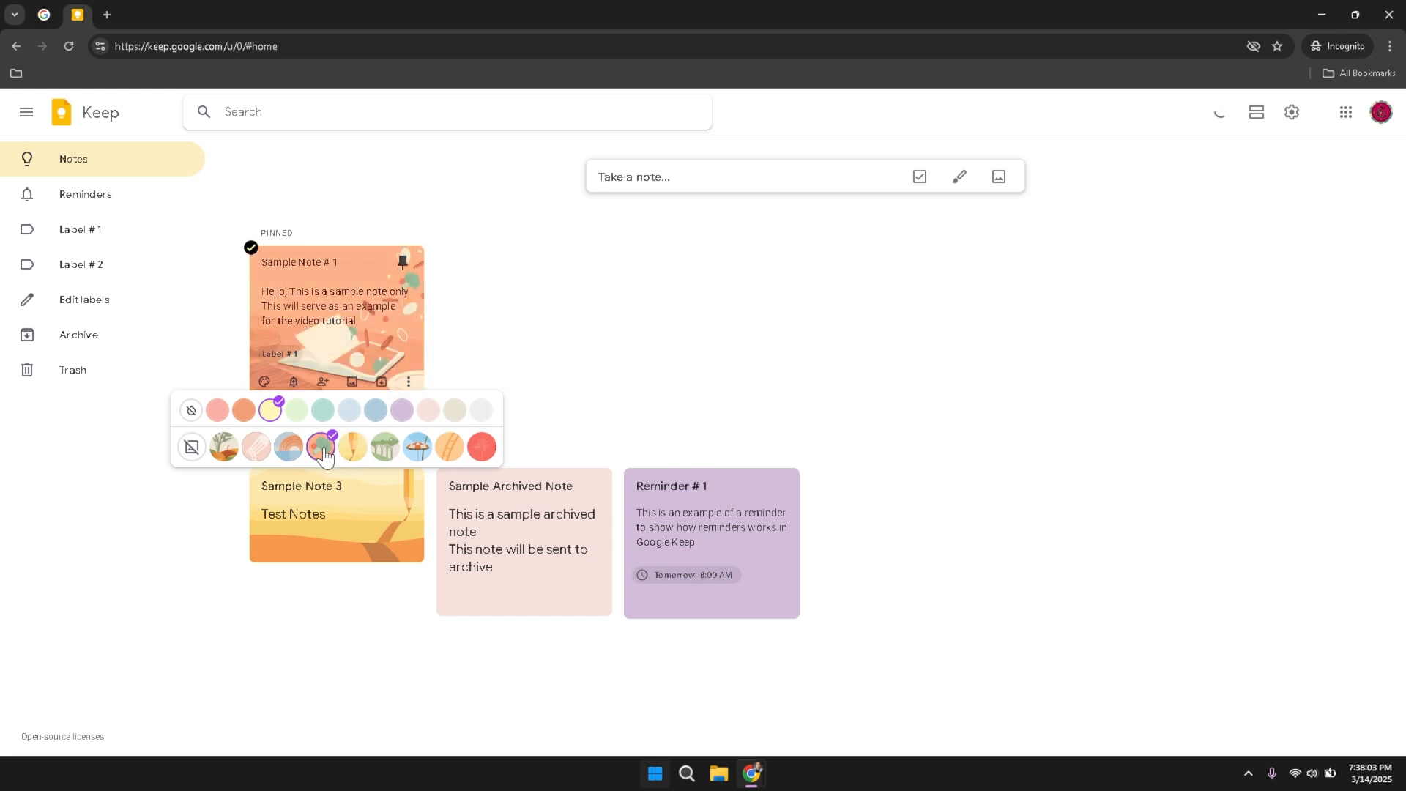